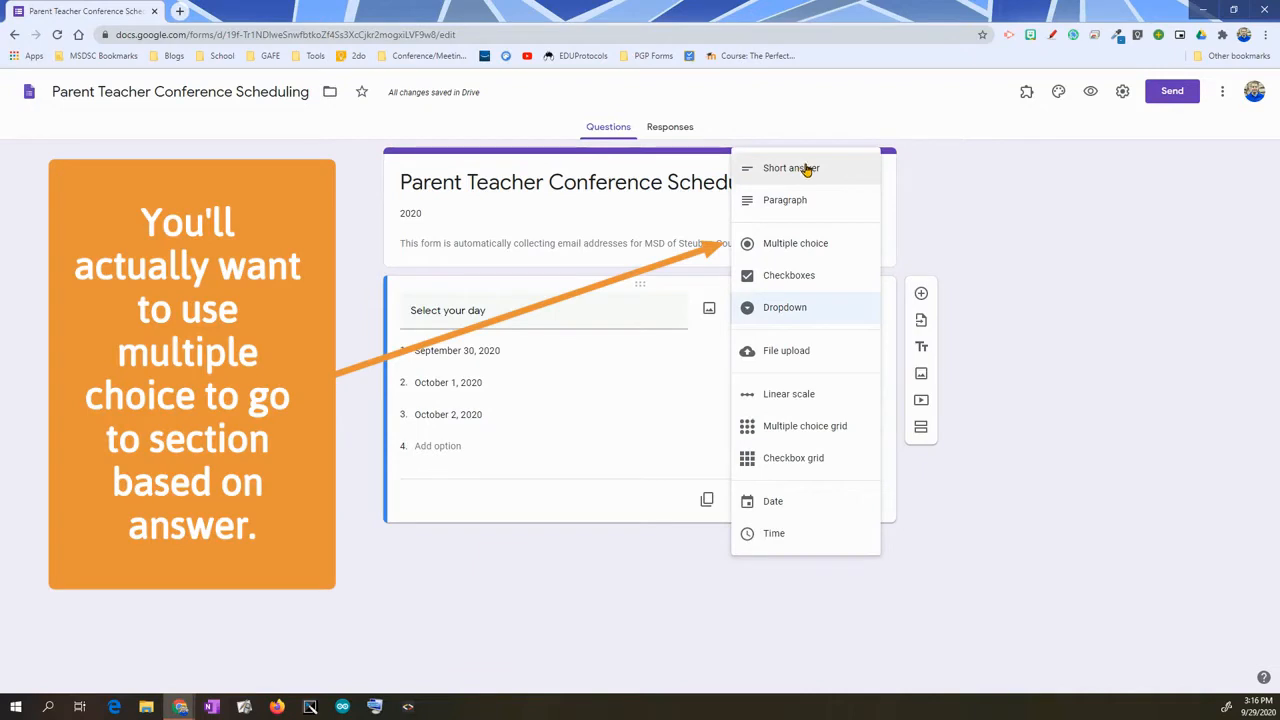
- Switch 'Select your day' from Dropdown to Multiple choice, showing its three dates as radio options
{"action": "left_click", "coordinate": [806, 307]}
{"action": "left_click", "coordinate": [817, 308]}
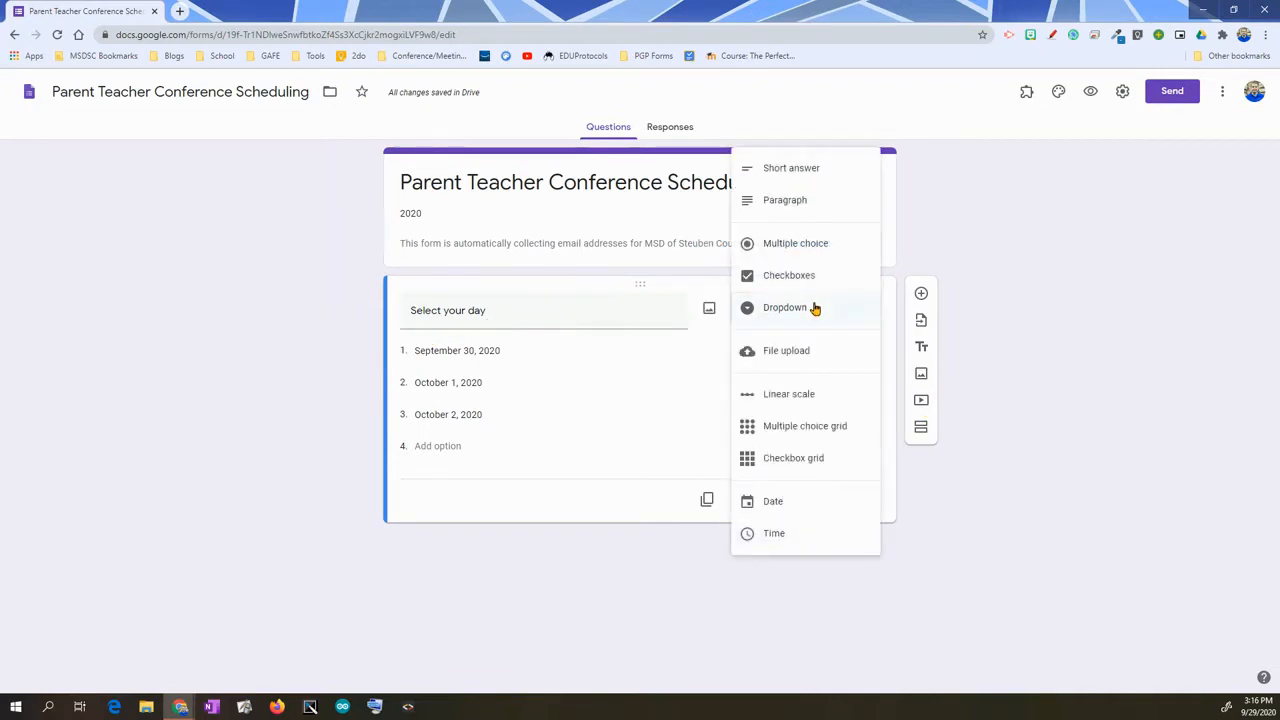
{"action": "left_click", "coordinate": [809, 246]}
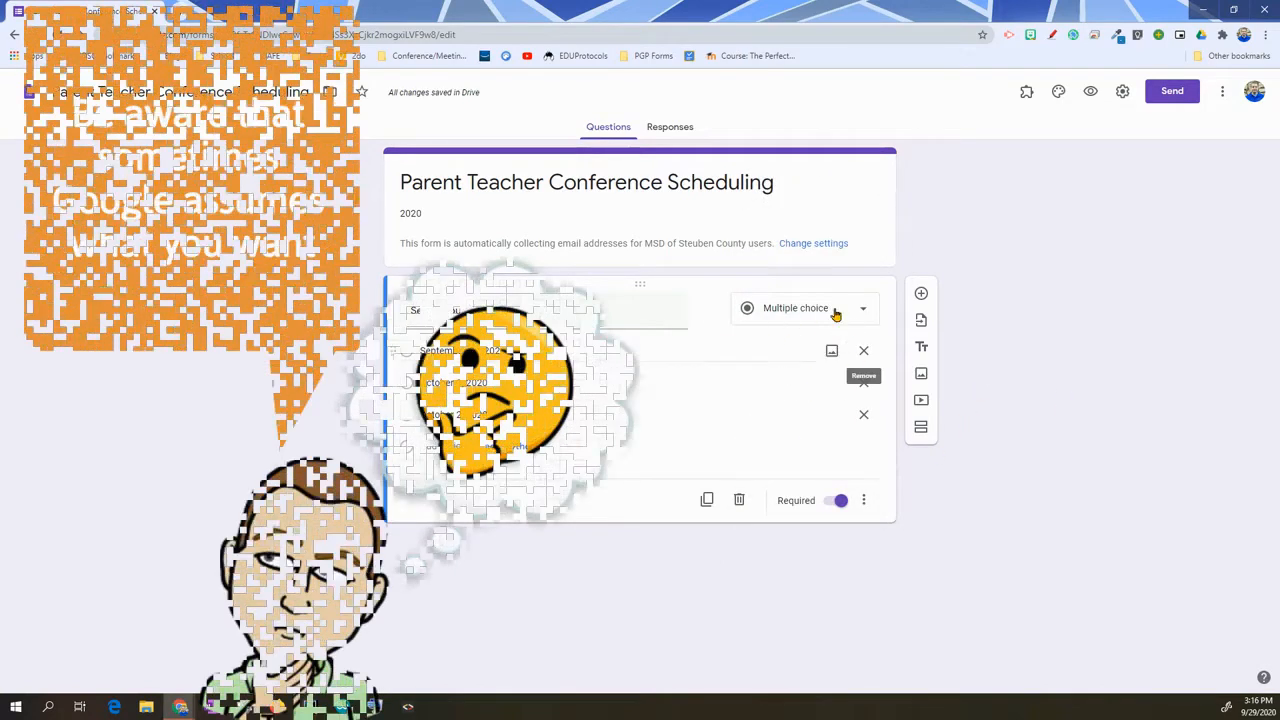
{"action": "left_click", "coordinate": [822, 312]}
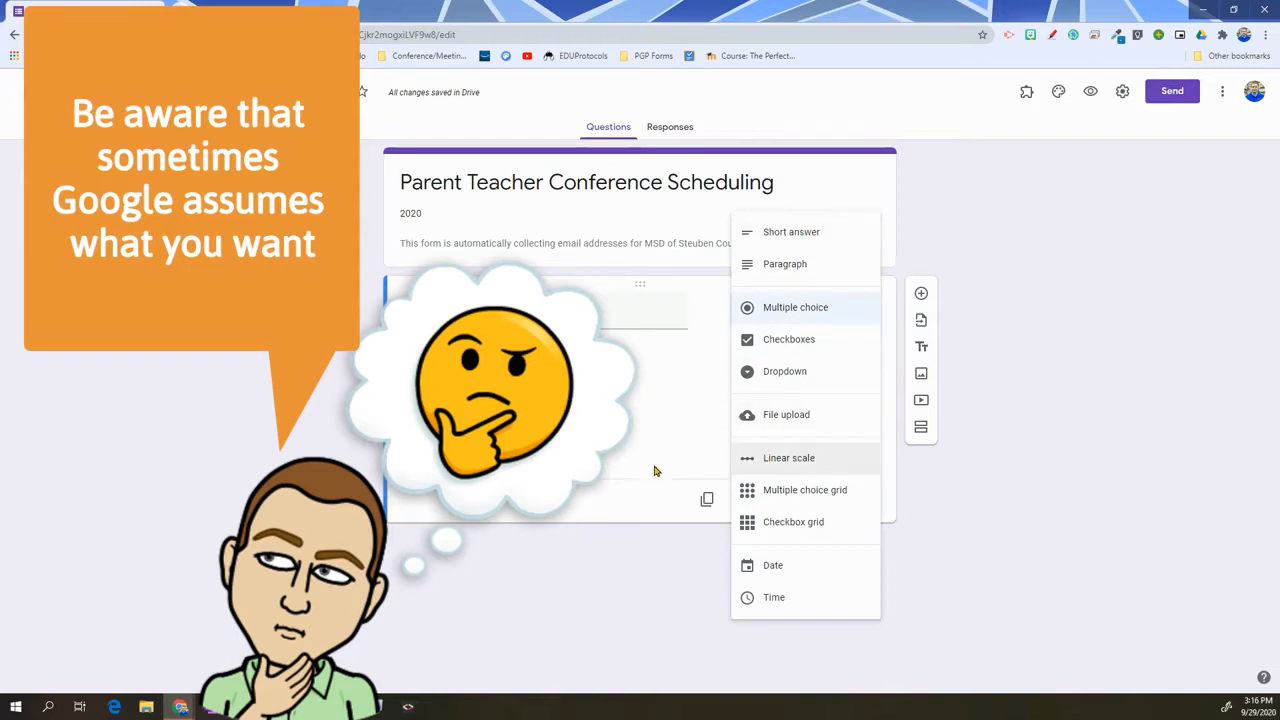
{"action": "left_click", "coordinate": [626, 499]}
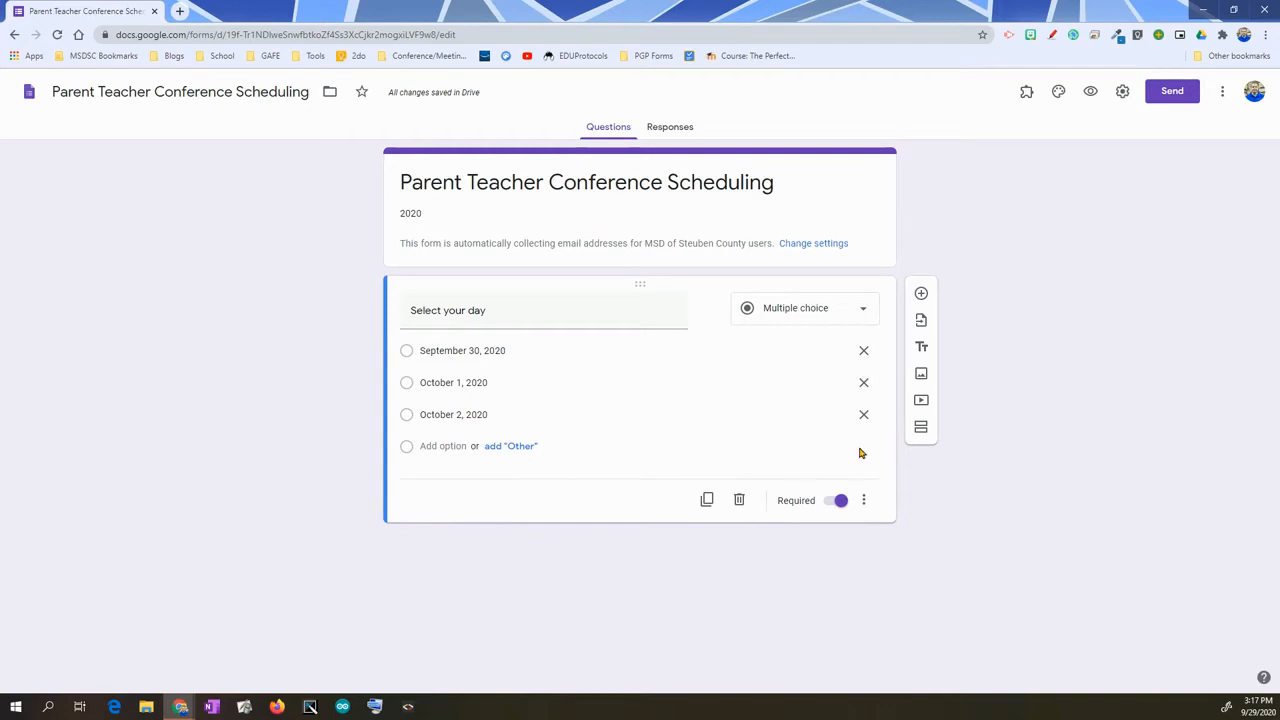
- Add a section titled 'September 30, 2020' containing a question titled 'Select a time'
{"action": "left_click", "coordinate": [922, 429]}
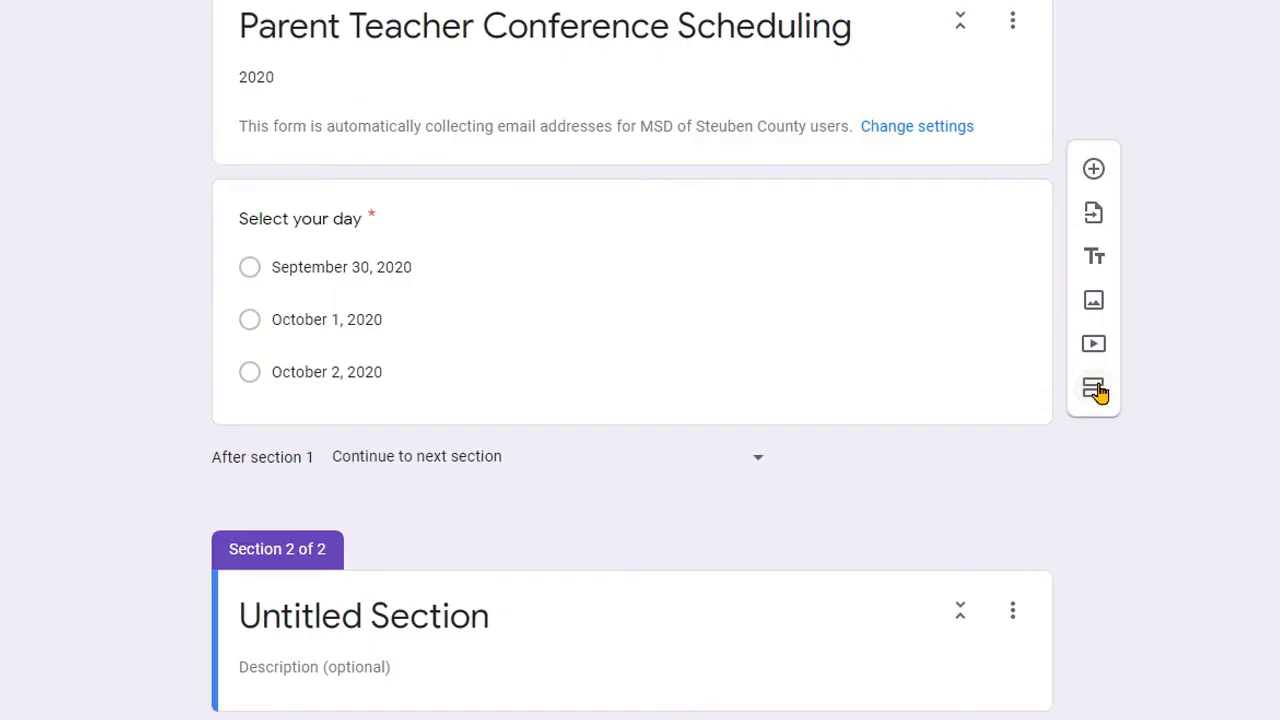
{"action": "left_click", "coordinate": [457, 617]}
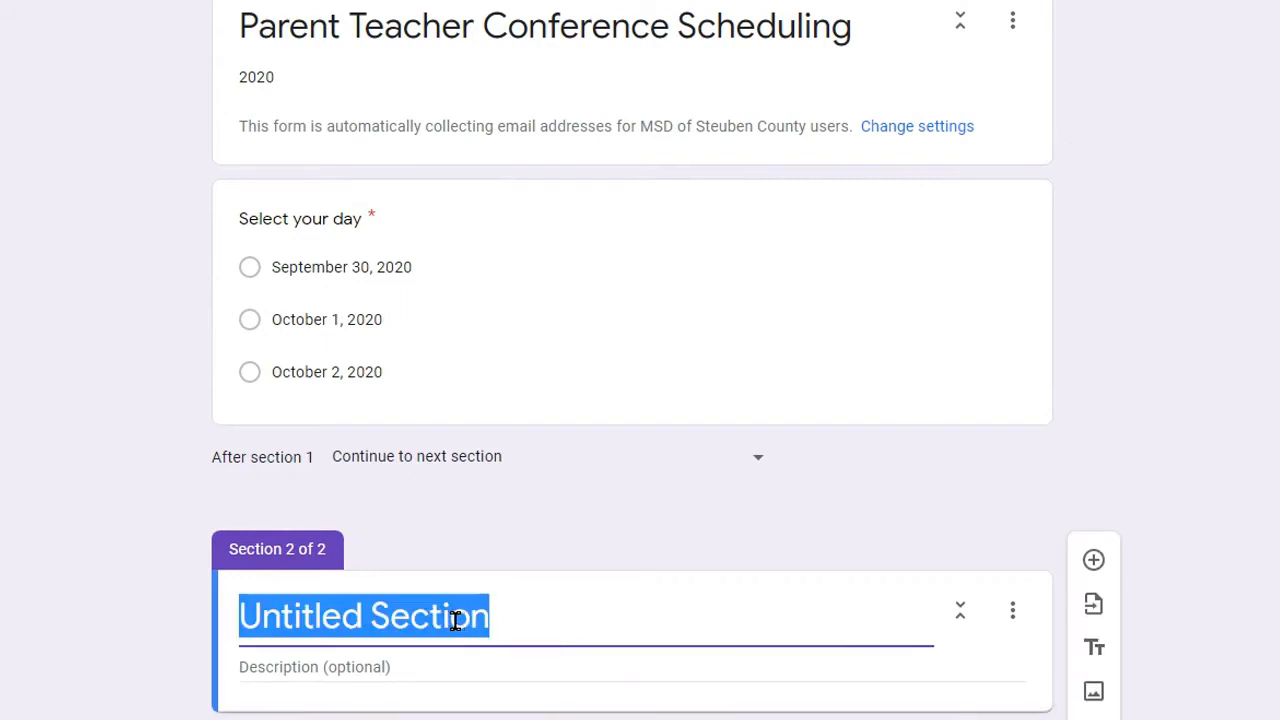
{"action": "type", "text": "September 30, 20"}
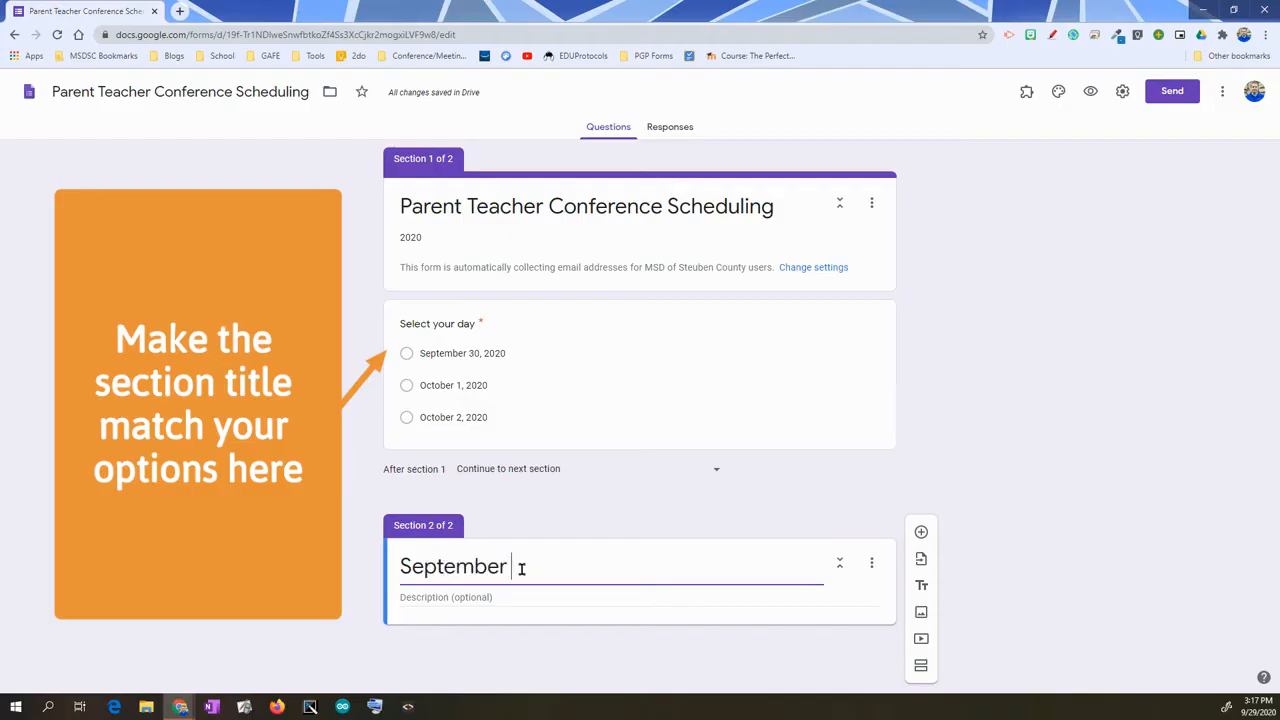
{"action": "type", "text": "20"}
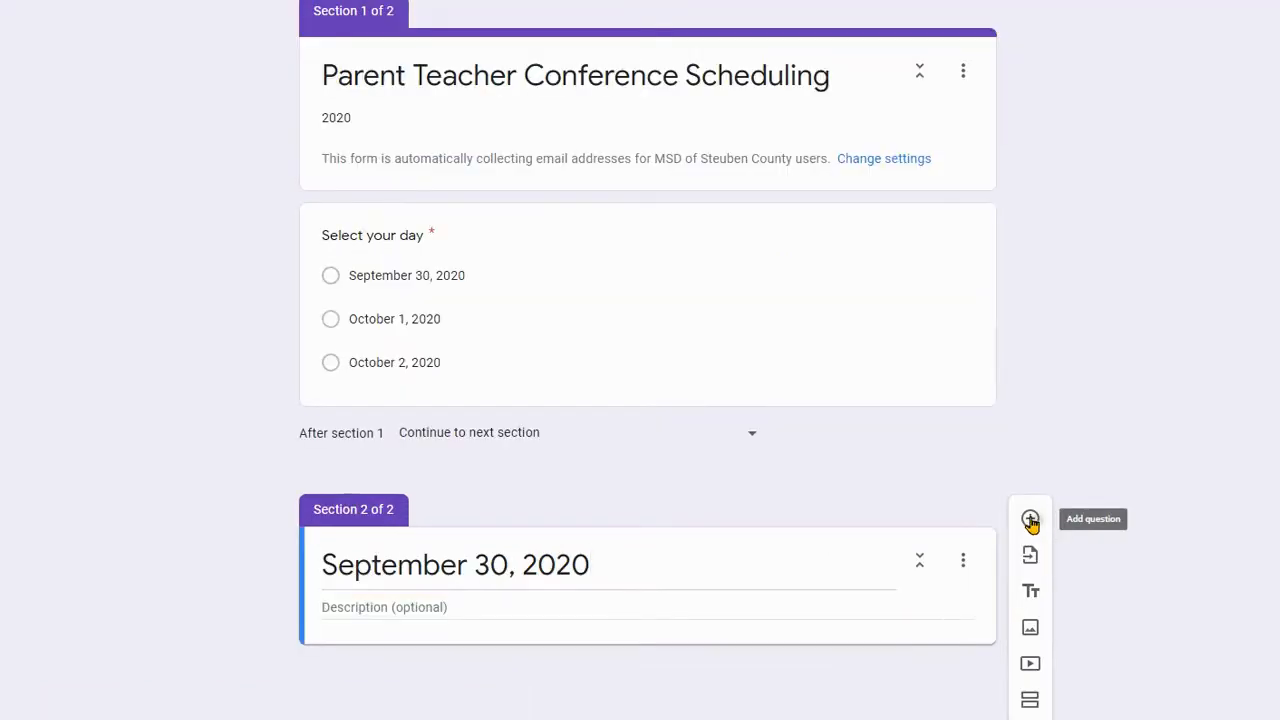
{"action": "left_click", "coordinate": [1031, 520]}
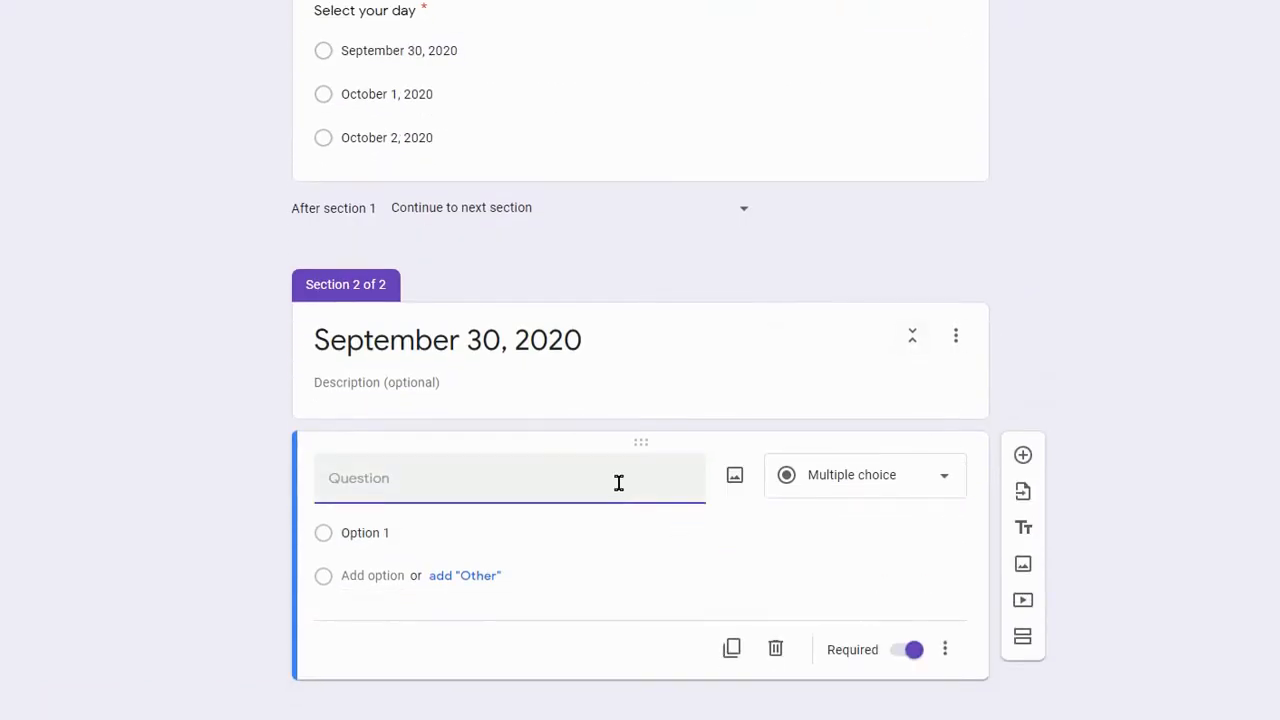
{"action": "type", "text": "Select a time"}
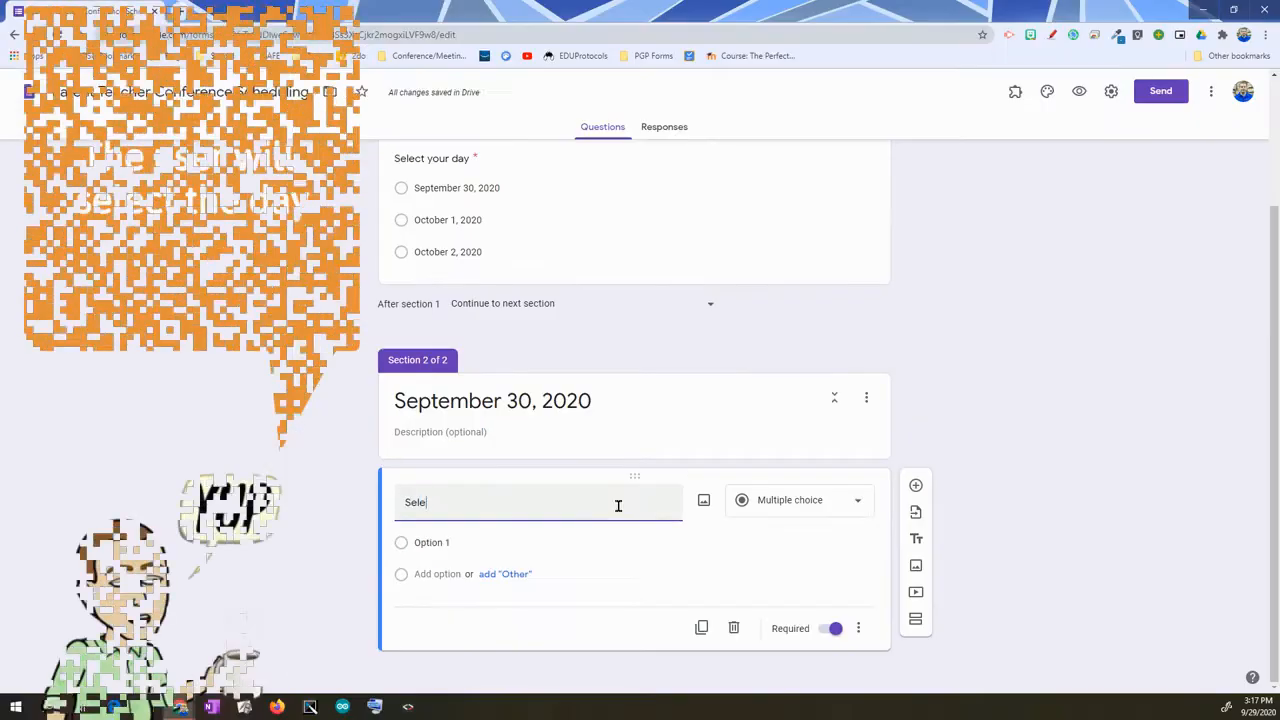
- Enter time slot options 3:30, 3:50, 4:10, 4:30, 4:50, 5:30, 5:50, 6:10 and 6:30 pm
{"action": "left_click", "coordinate": [468, 530]}
{"action": "type", "text": "3:30 pm"}
{"action": "key", "text": "Return"}
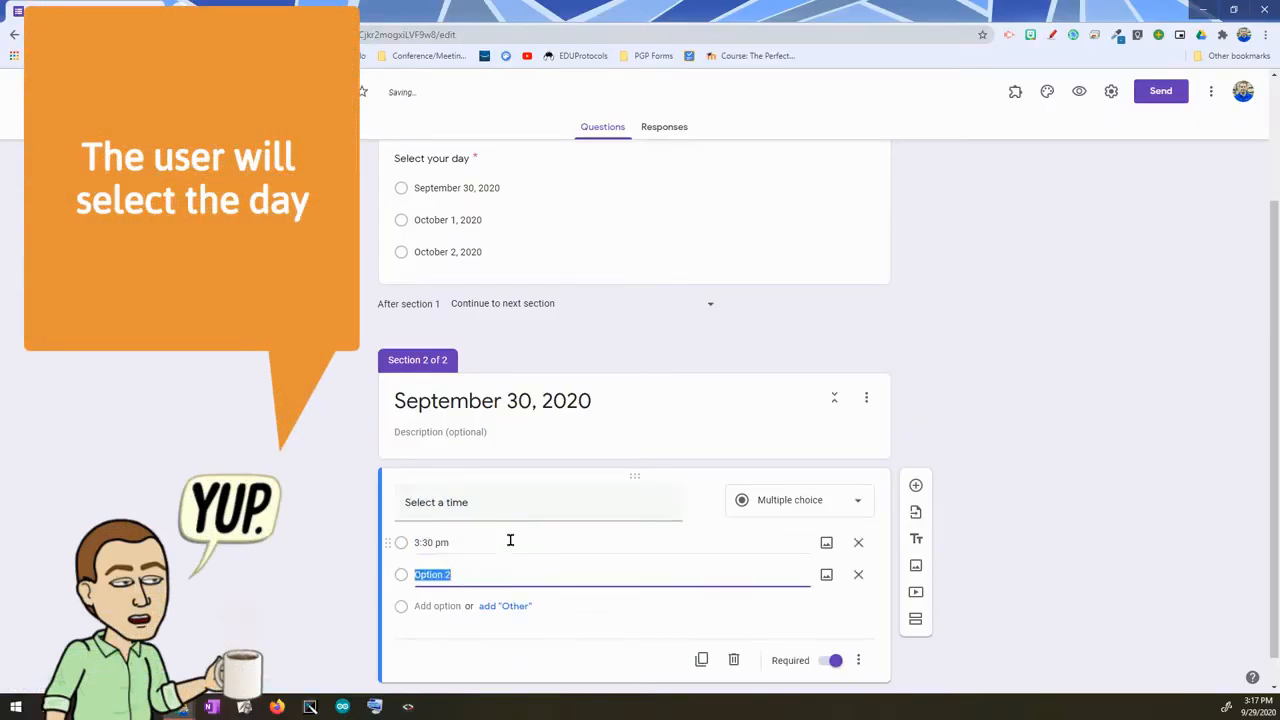
{"action": "type", "text": "3:50 pm"}
{"action": "key", "text": "Return"}
{"action": "type", "text": "4:10 pm"}
{"action": "key", "text": "Return"}
{"action": "type", "text": "4:30 pm"}
{"action": "key", "text": "Return"}
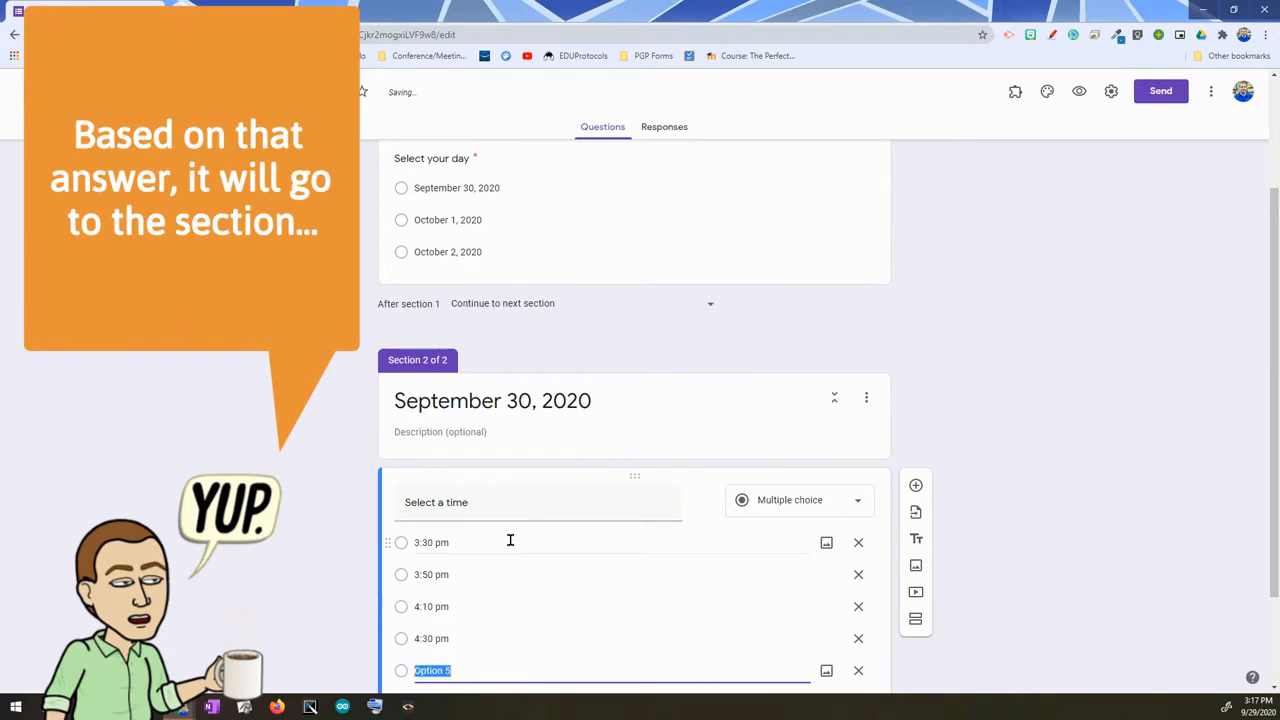
{"action": "type", "text": "4:50 pm"}
{"action": "key", "text": "Return"}
{"action": "type", "text": "5:30 pm"}
{"action": "key", "text": "Return"}
{"action": "type", "text": "5:50 pm"}
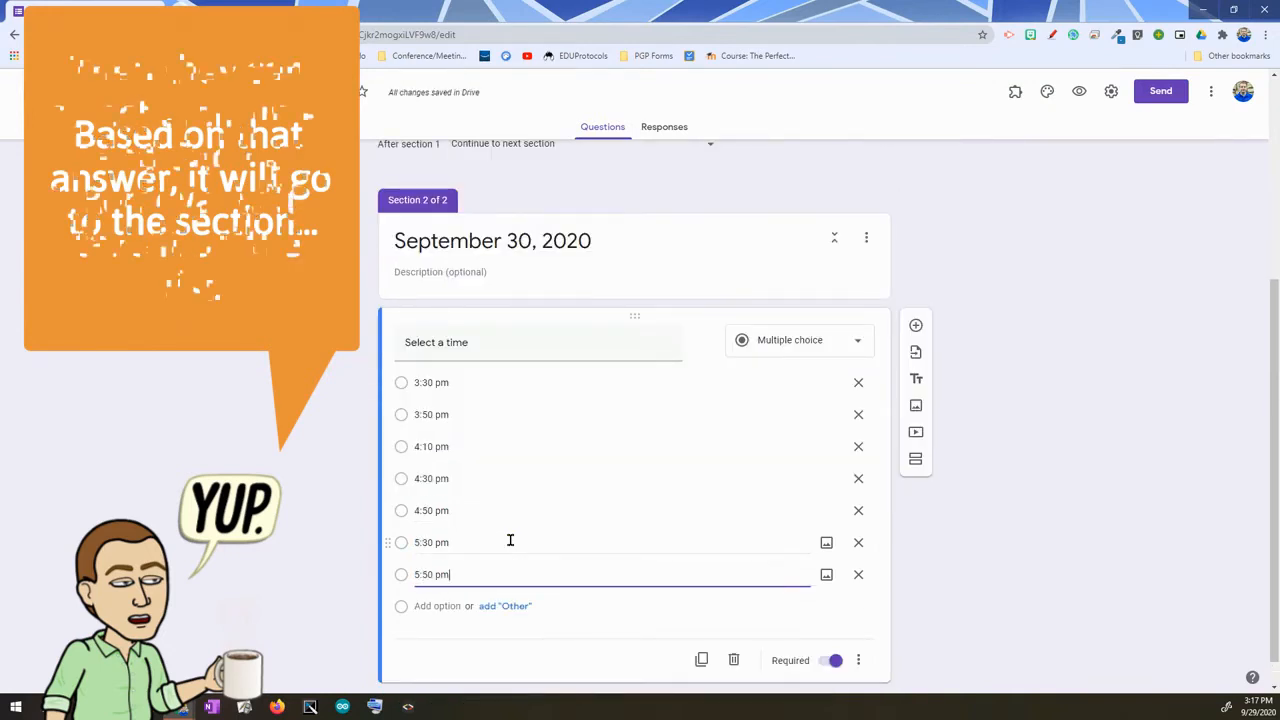
{"action": "key", "text": "Return"}
{"action": "type", "text": "6:10 pm"}
{"action": "key", "text": "Return"}
{"action": "type", "text": "6:30 pm"}
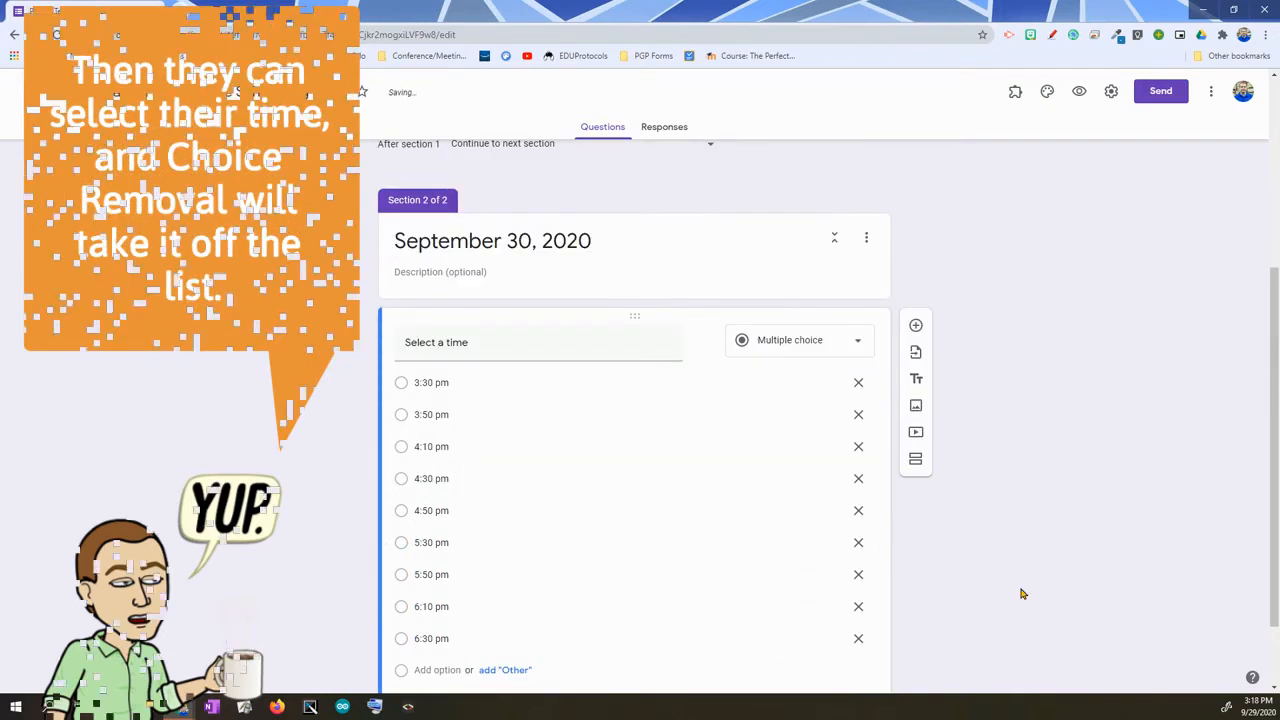
{"action": "scroll", "coordinate": [825, 632], "scroll_direction": "down", "scroll_amount": 1}
- Mark the 'Select a time' question as required, leaving the More menu unchanged
{"action": "left_click", "coordinate": [833, 632]}
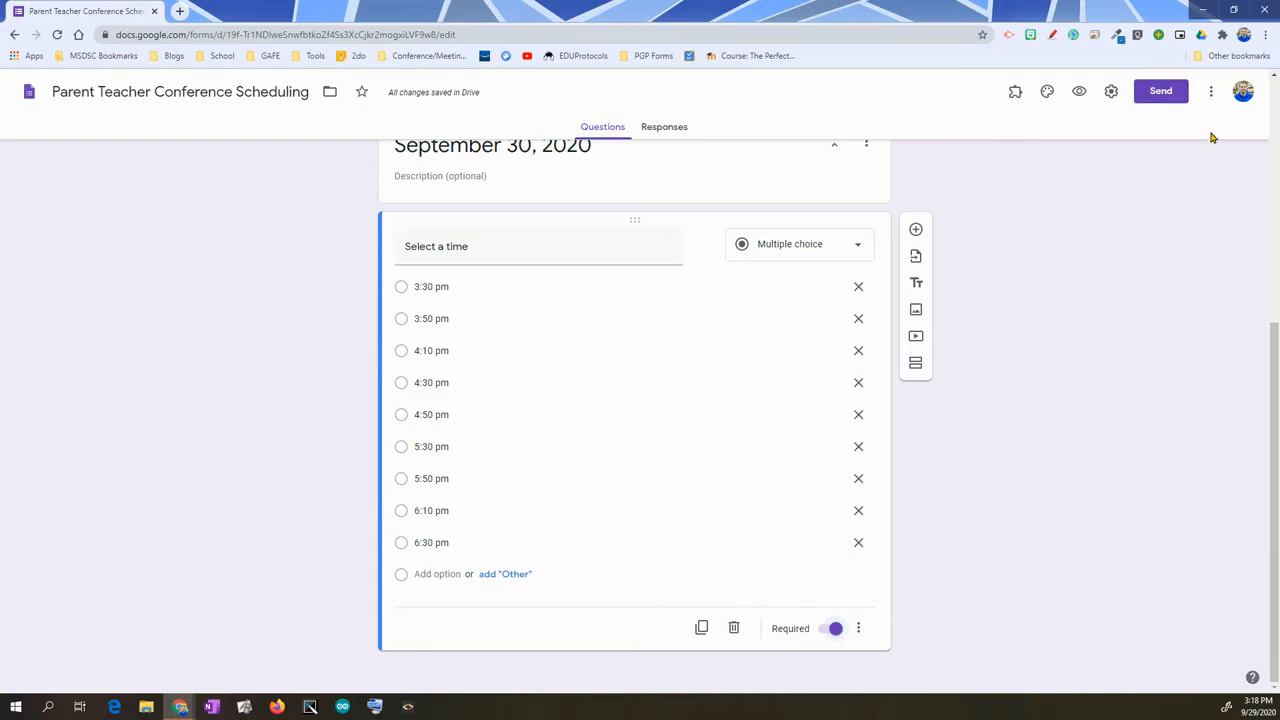
{"action": "left_click", "coordinate": [1210, 93]}
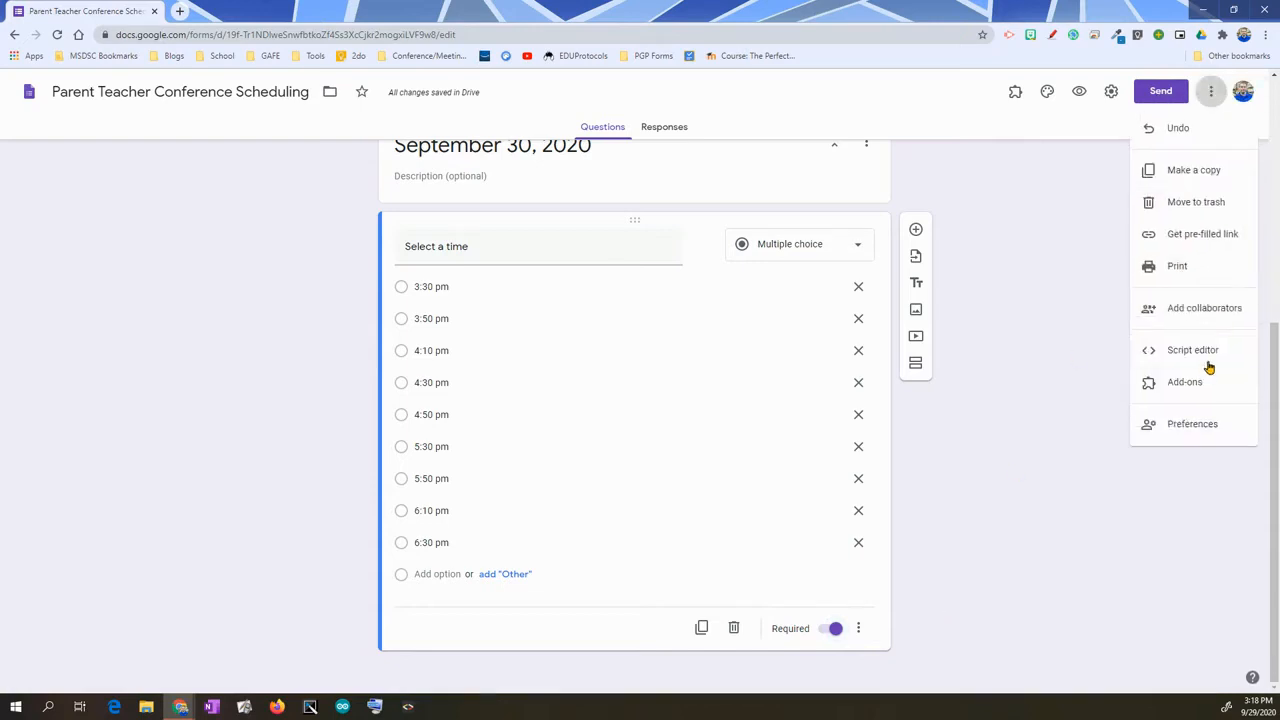
{"action": "left_click", "coordinate": [927, 514]}
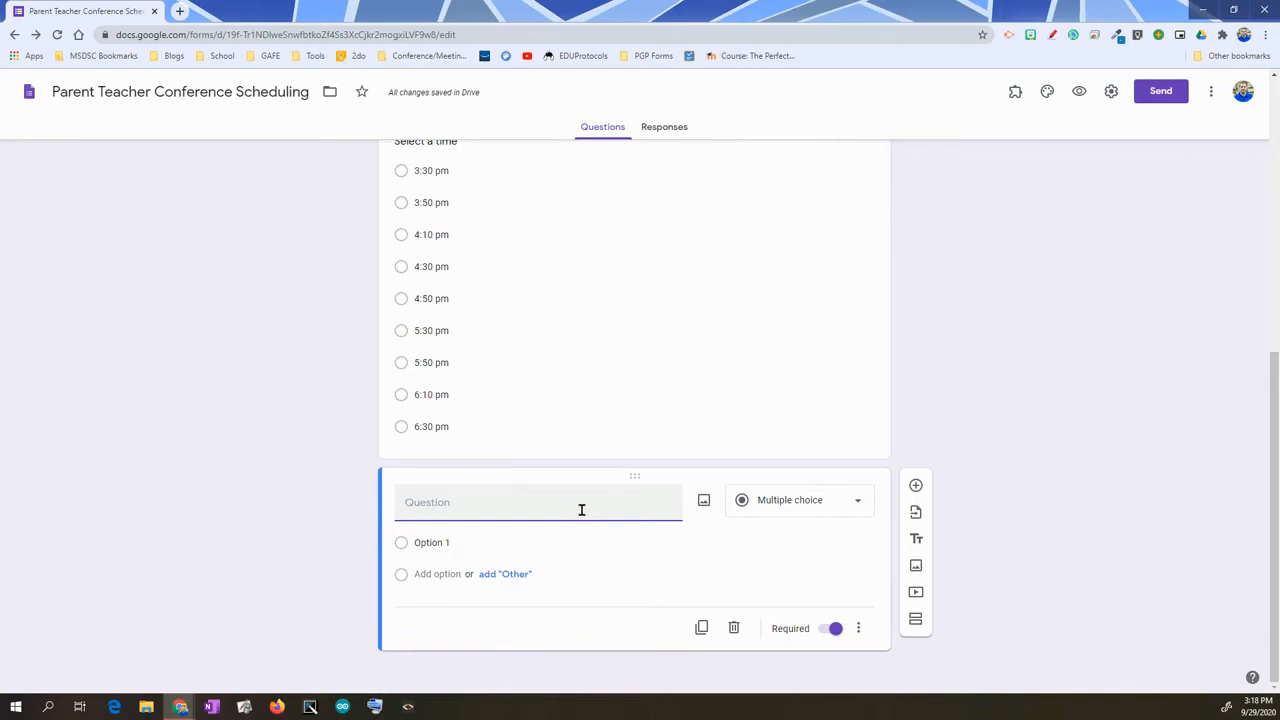
- Keep short answer and add 'Student First name' and 'Student last name' questions
{"action": "left_click", "coordinate": [800, 525]}
{"action": "left_click", "coordinate": [696, 584]}
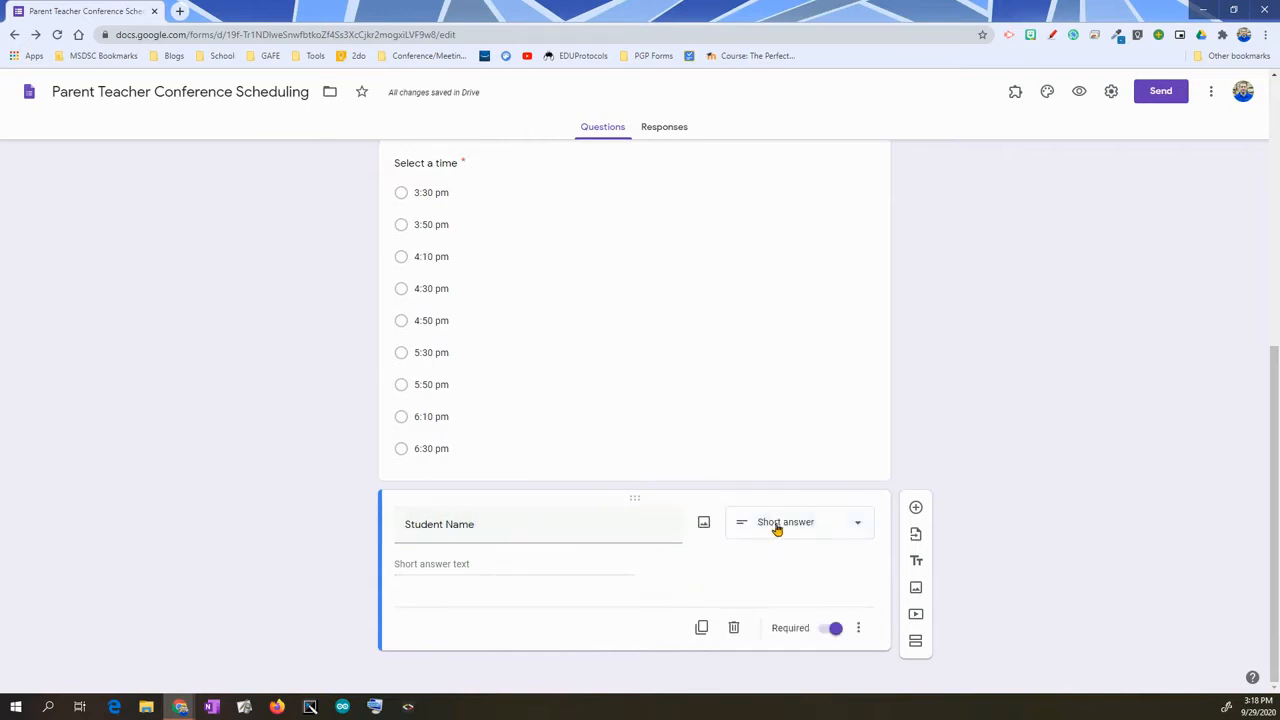
{"action": "left_click", "coordinate": [916, 510]}
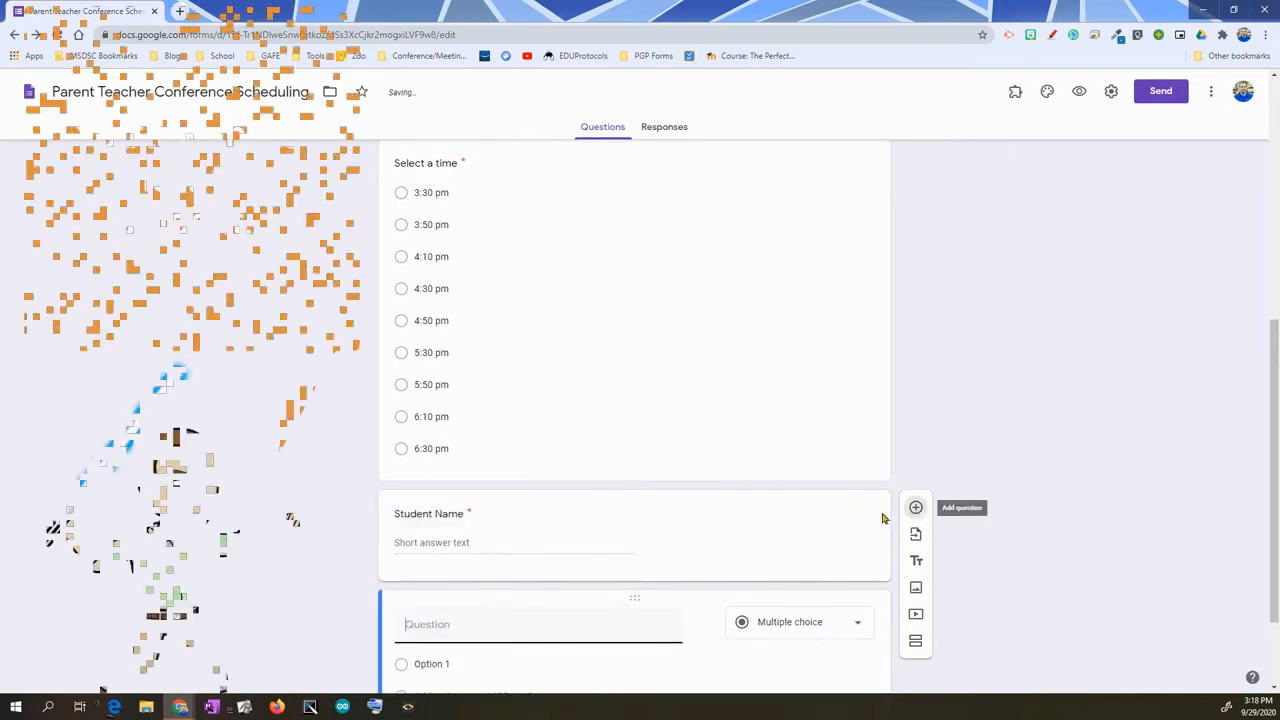
{"action": "left_click", "coordinate": [440, 524]}
{"action": "double_click", "coordinate": [455, 524]}
{"action": "type", "text": "First name"}
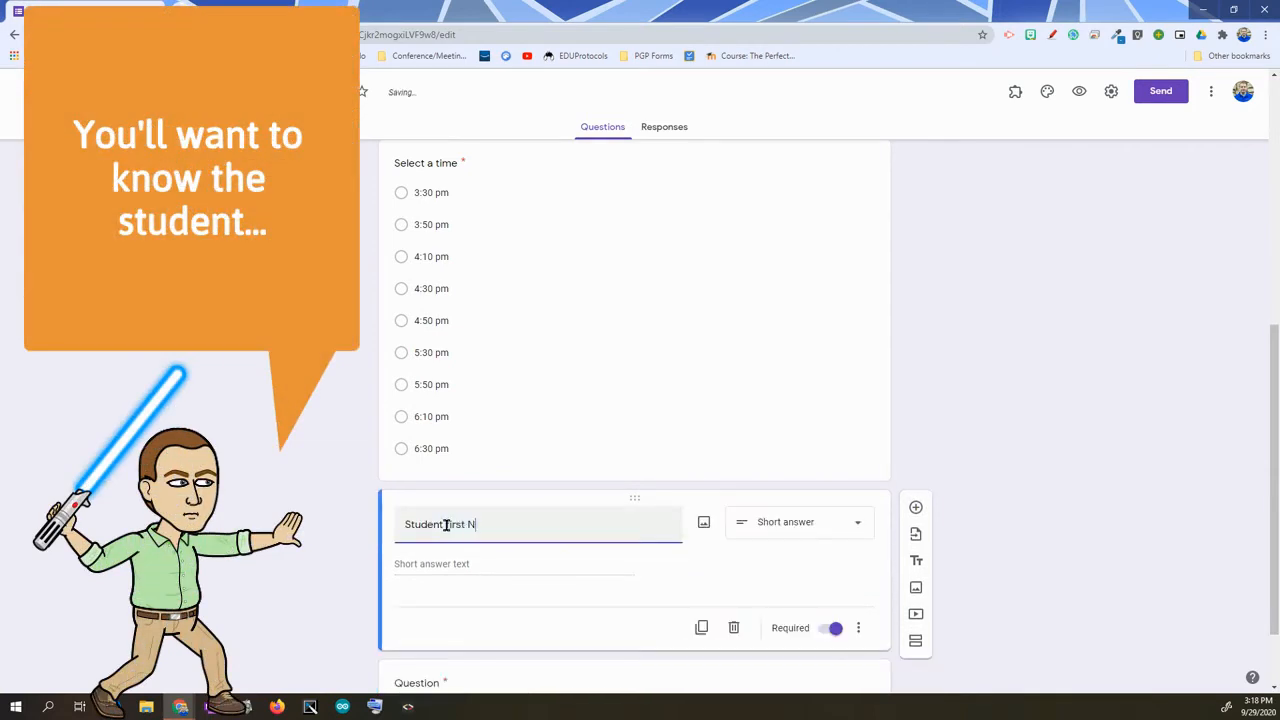
{"action": "scroll", "coordinate": [520, 617], "scroll_direction": "down", "scroll_amount": 1}
{"action": "left_click", "coordinate": [483, 563]}
{"action": "type", "text": "Student last name"}
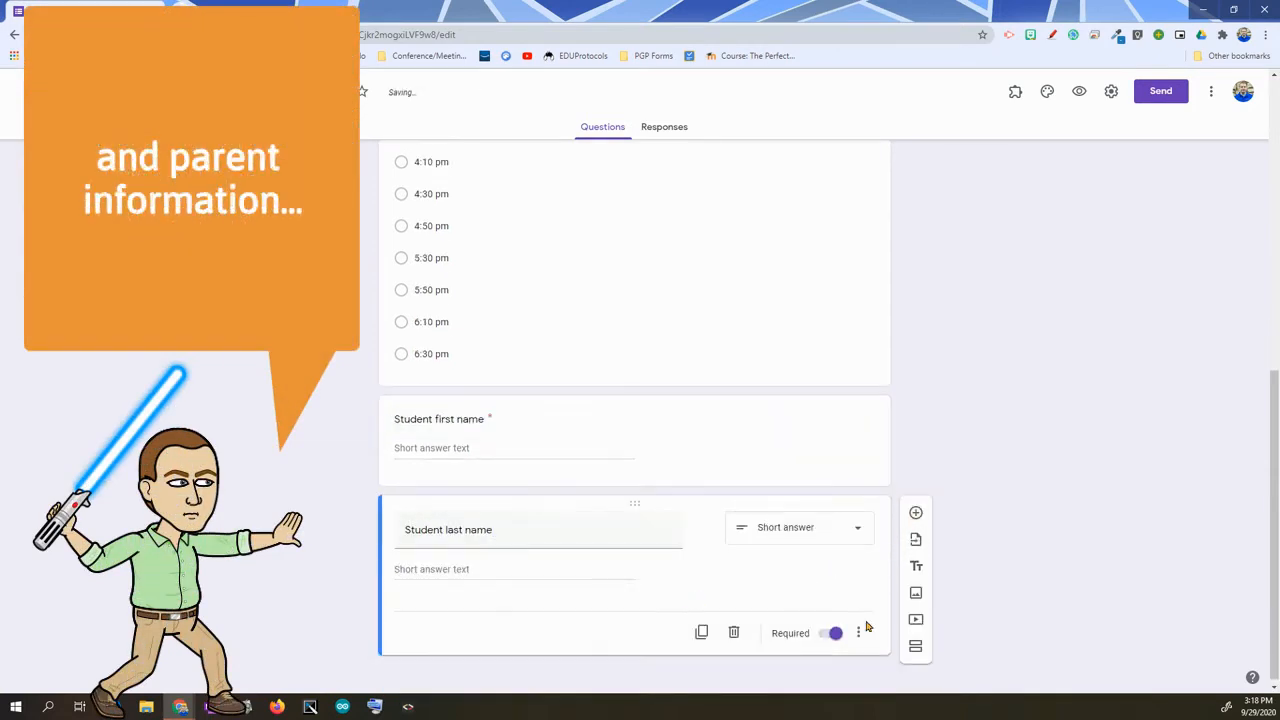
- Add questions for parent first name, 'Parent Last name', 'Parent email address' and 'Parent phone number'
{"action": "left_click", "coordinate": [916, 513]}
{"action": "type", "text": "Parent fir"}
{"action": "left_click", "coordinate": [916, 485]}
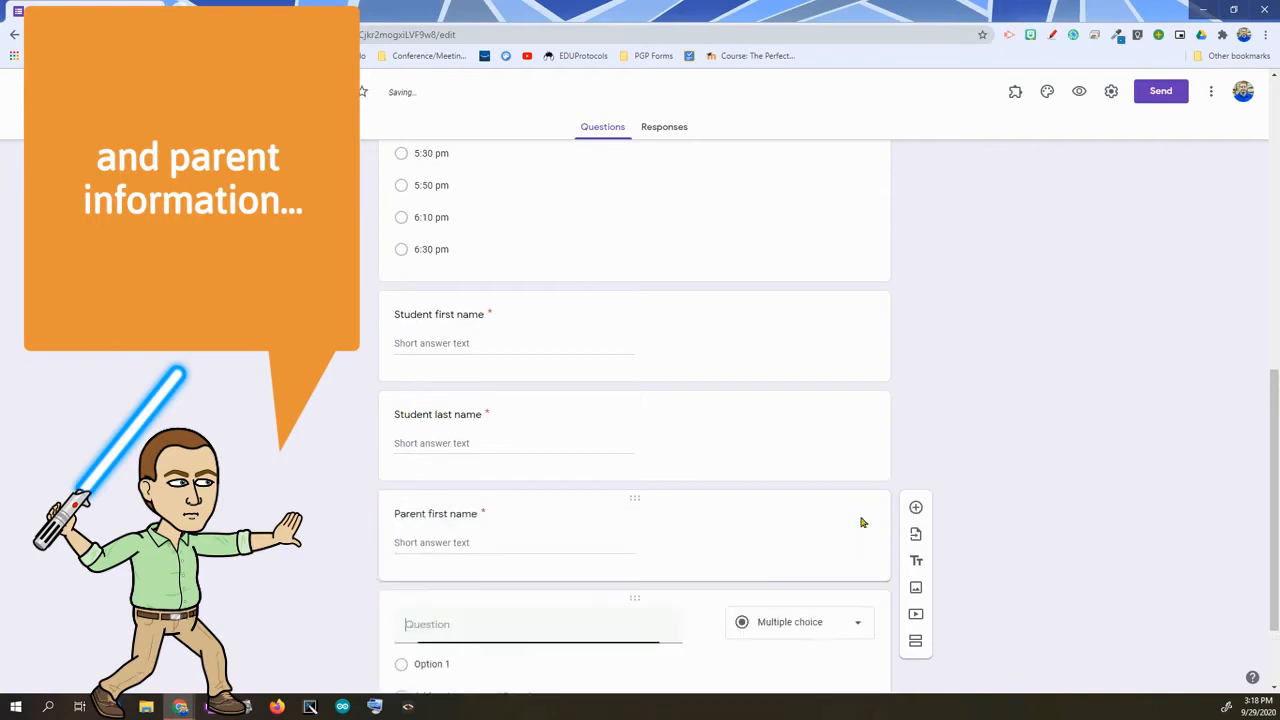
{"action": "type", "text": "Parent Last name"}
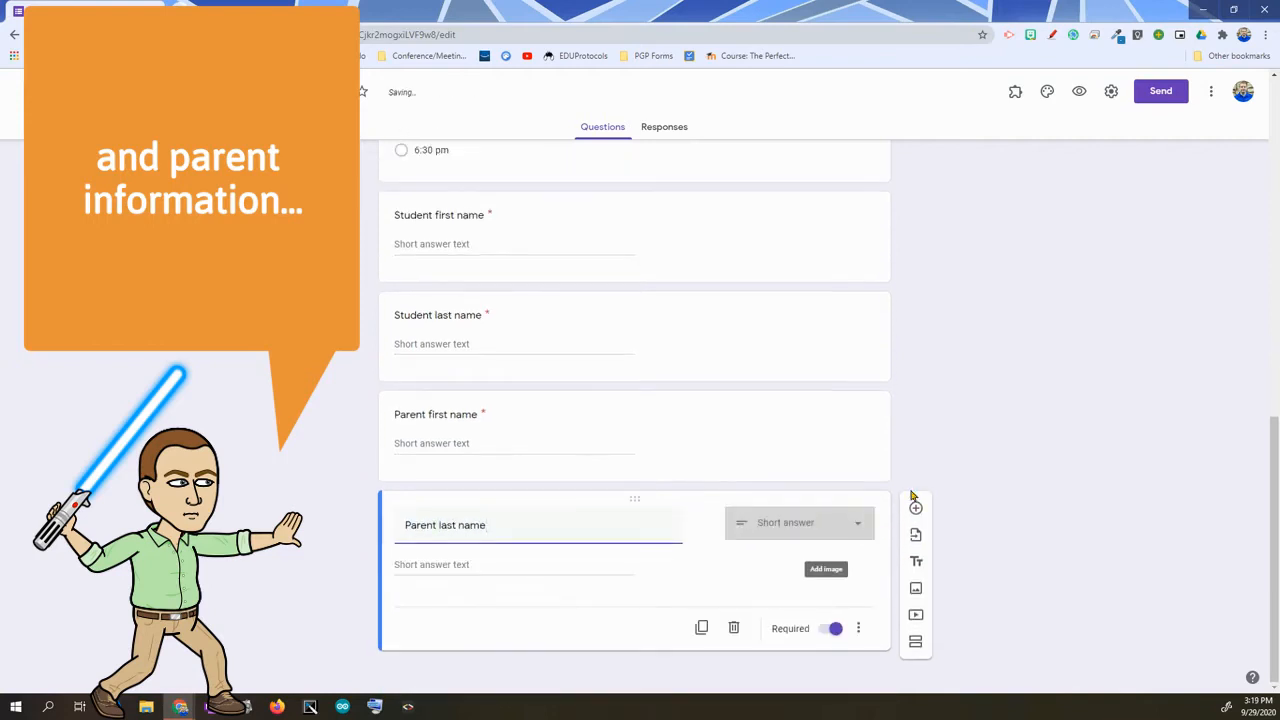
{"action": "left_click", "coordinate": [916, 485]}
{"action": "type", "text": "Parent email address"}
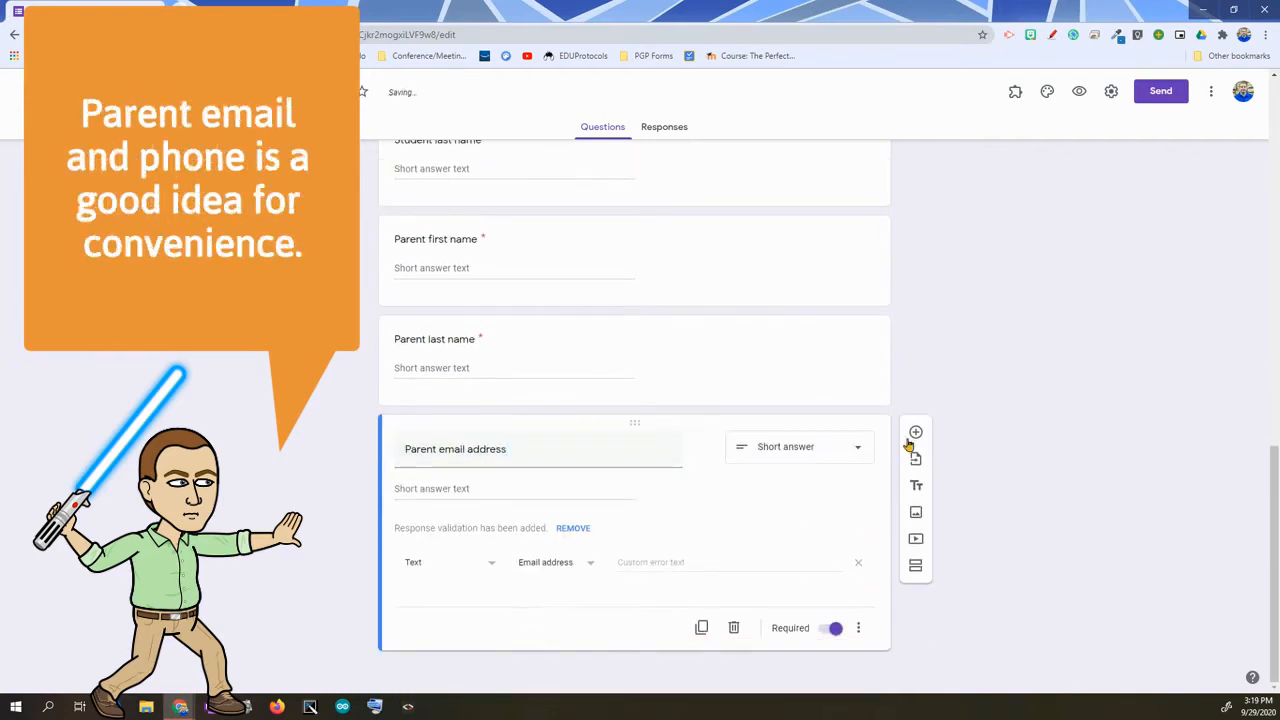
{"action": "left_click", "coordinate": [915, 438]}
{"action": "type", "text": "Parent phone number"}
- Add the question 'Any other notes or pieces of information for the teacher?', fixing its typo
{"action": "left_click", "coordinate": [916, 535]}
{"action": "type", "text": "Any other notes or pieces of informatino"}
{"action": "key", "text": "BackSpace"}
{"action": "key", "text": "BackSpace"}
{"action": "key", "text": "BackSpace"}
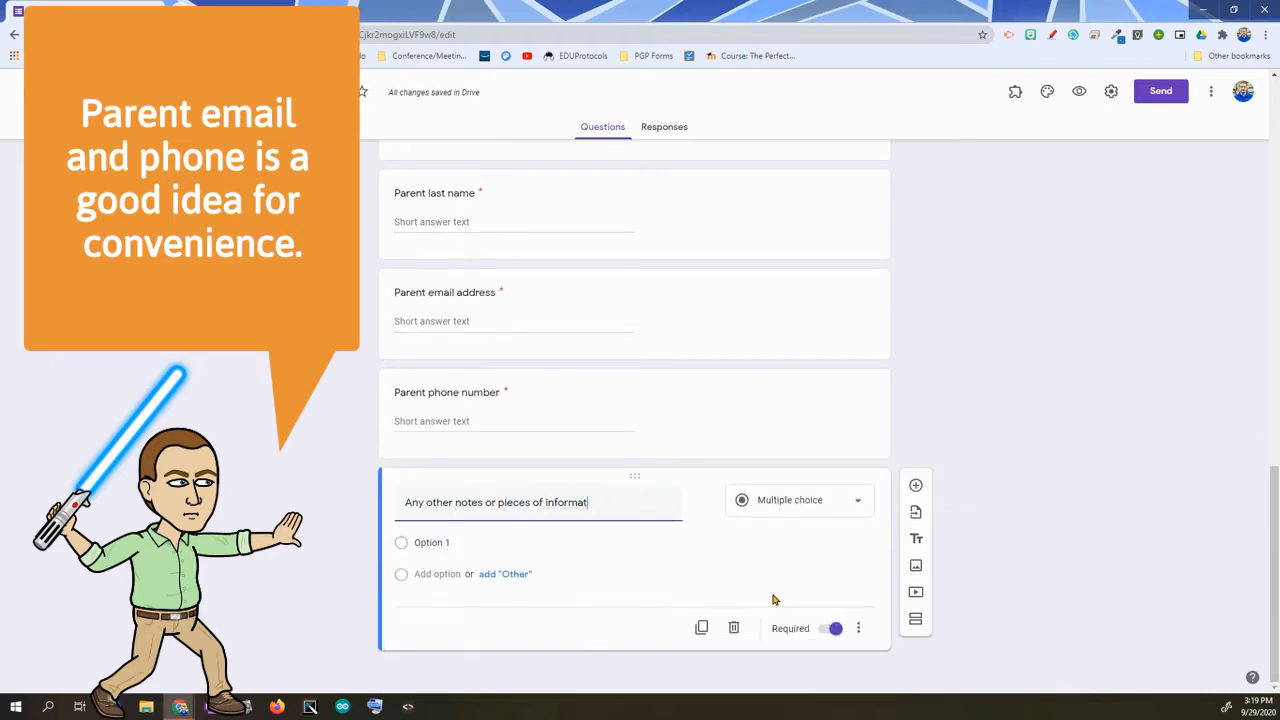
{"action": "type", "text": "on for the teacher?"}
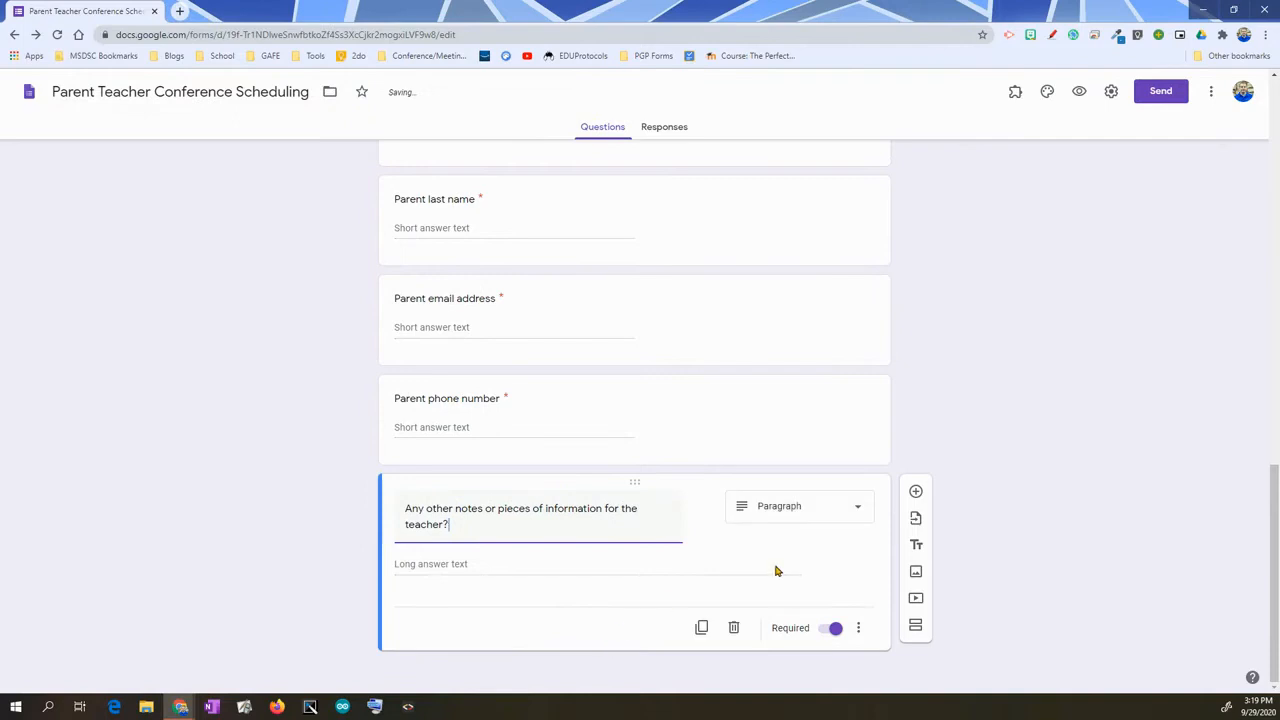
{"action": "scroll", "coordinate": [777, 571], "scroll_direction": "up", "scroll_amount": 10}
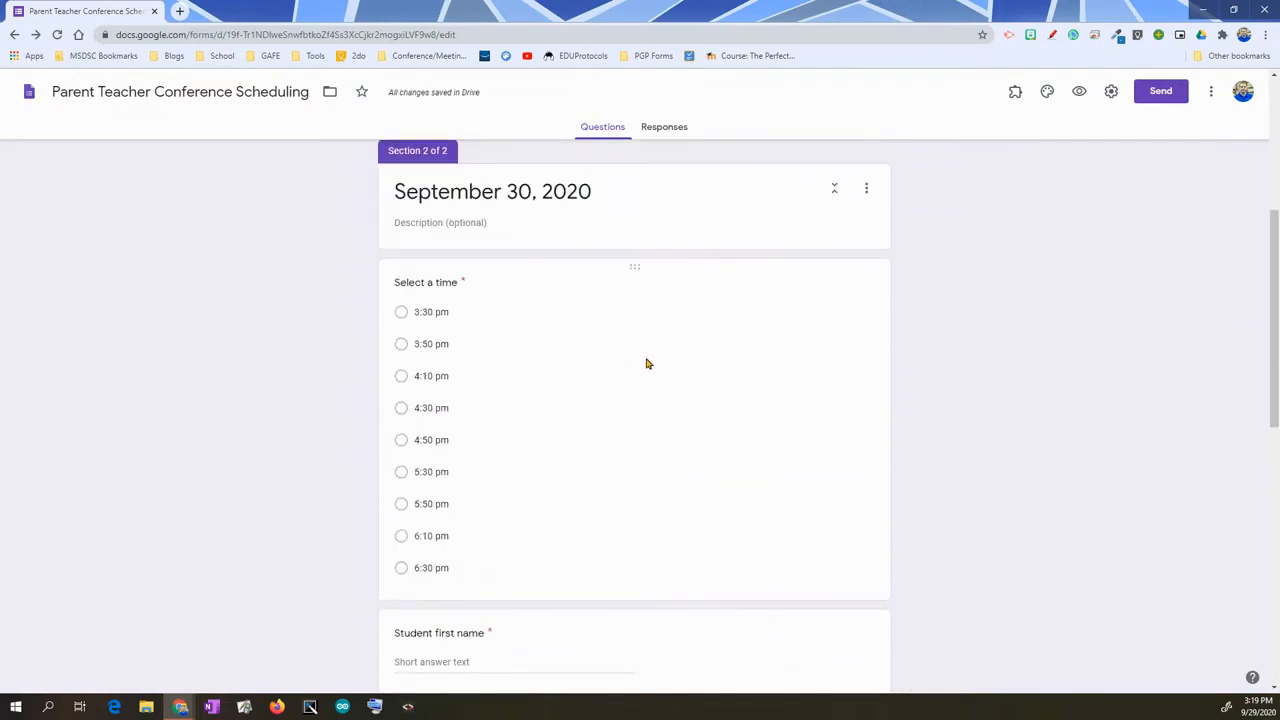
{"action": "left_click", "coordinate": [644, 363]}
{"action": "scroll", "coordinate": [768, 446], "scroll_direction": "down", "scroll_amount": 3}
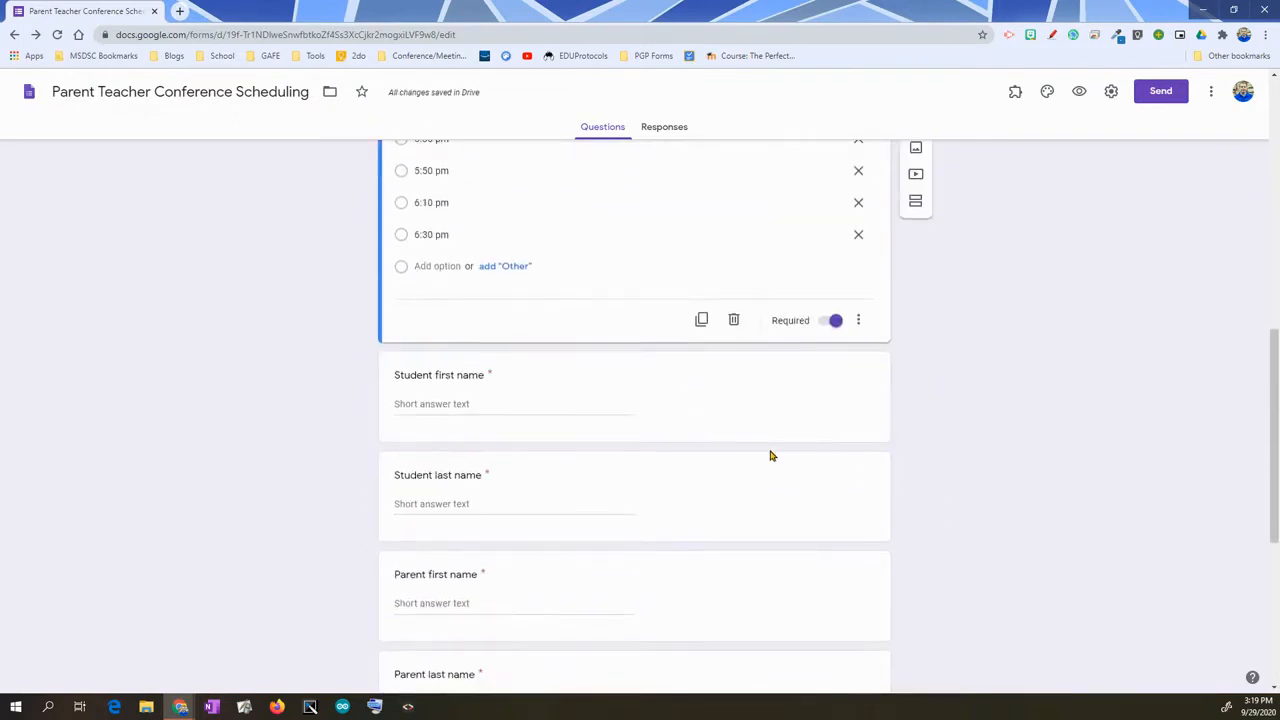
{"action": "left_click", "coordinate": [691, 409]}
{"action": "left_click", "coordinate": [700, 474]}
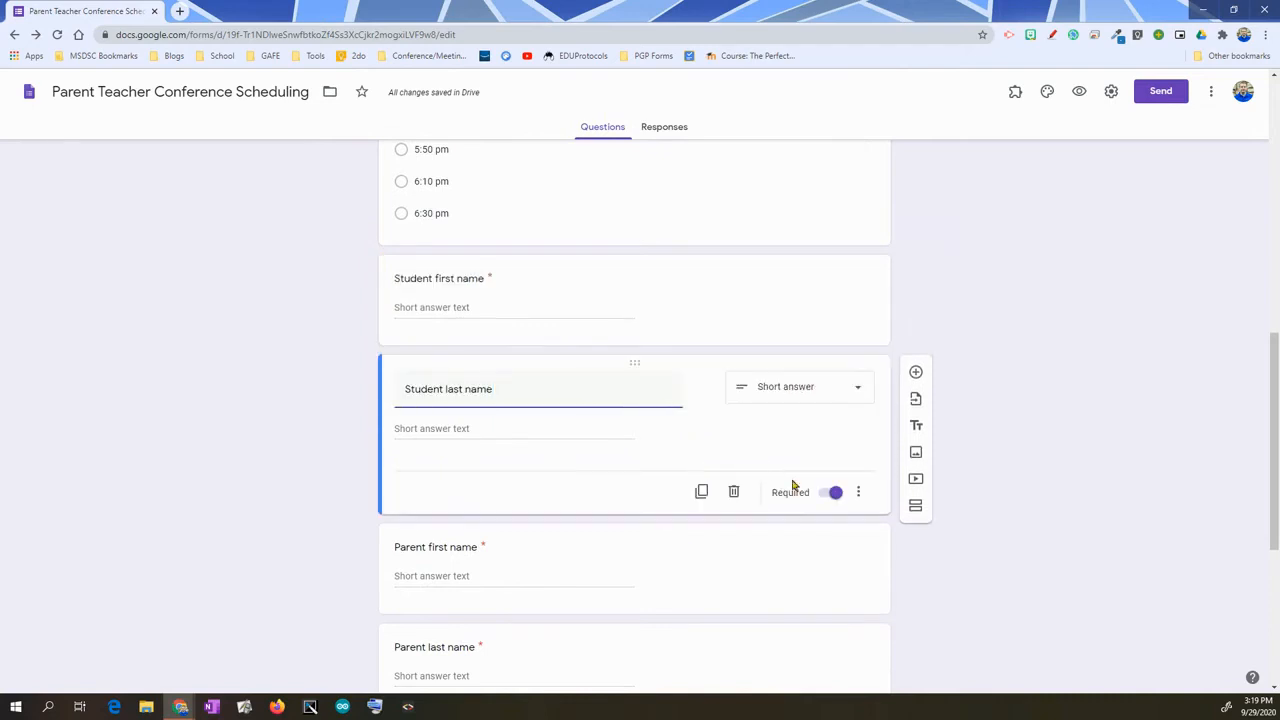
{"action": "left_click", "coordinate": [646, 456]}
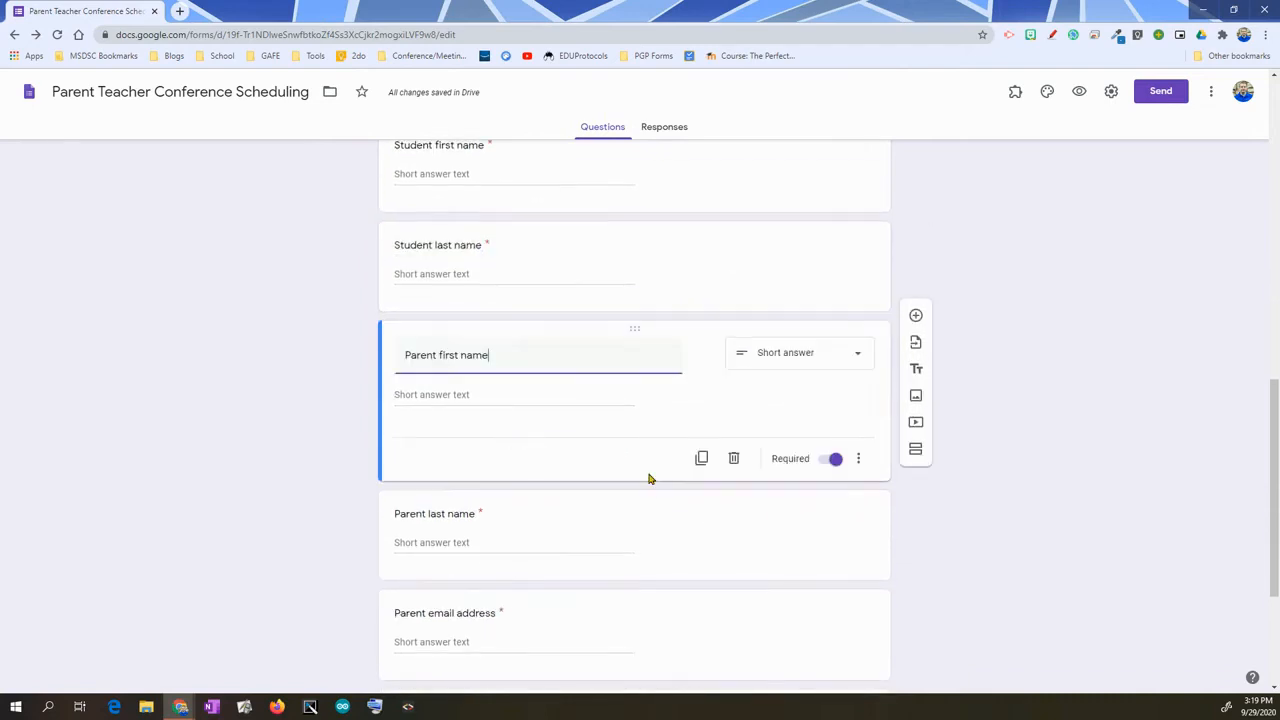
{"action": "left_click", "coordinate": [675, 406]}
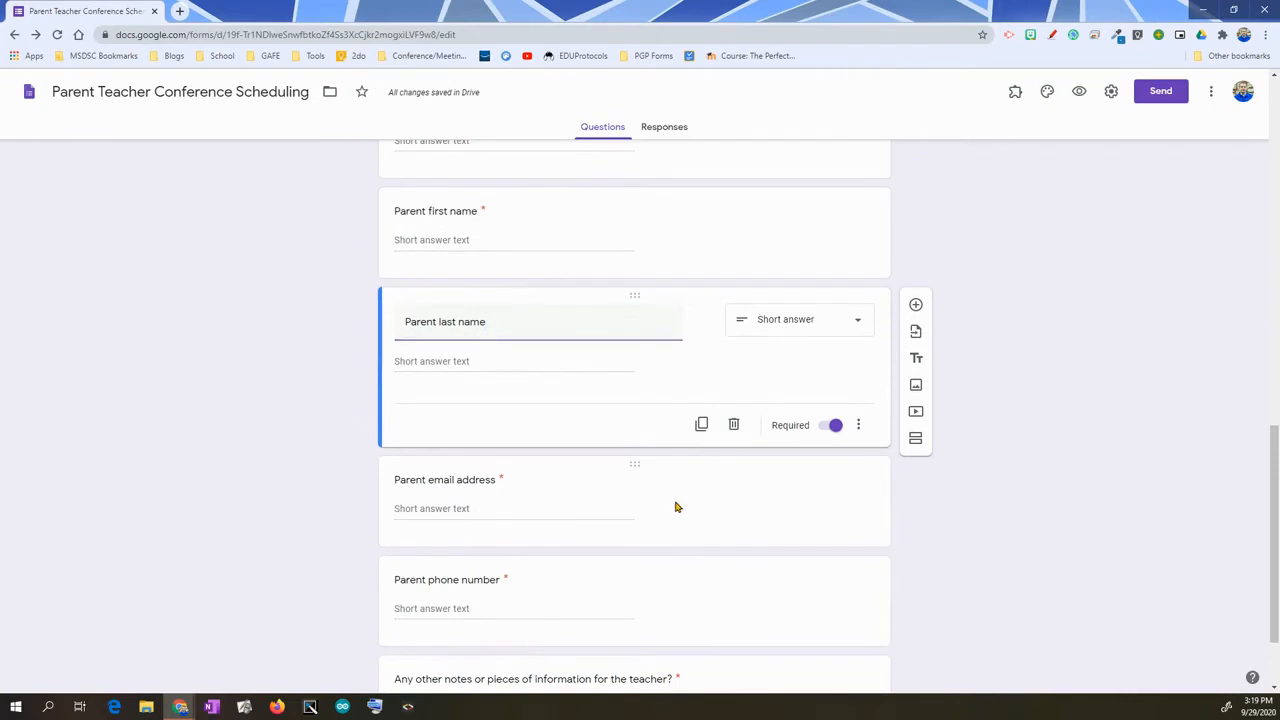
{"action": "left_click", "coordinate": [675, 506]}
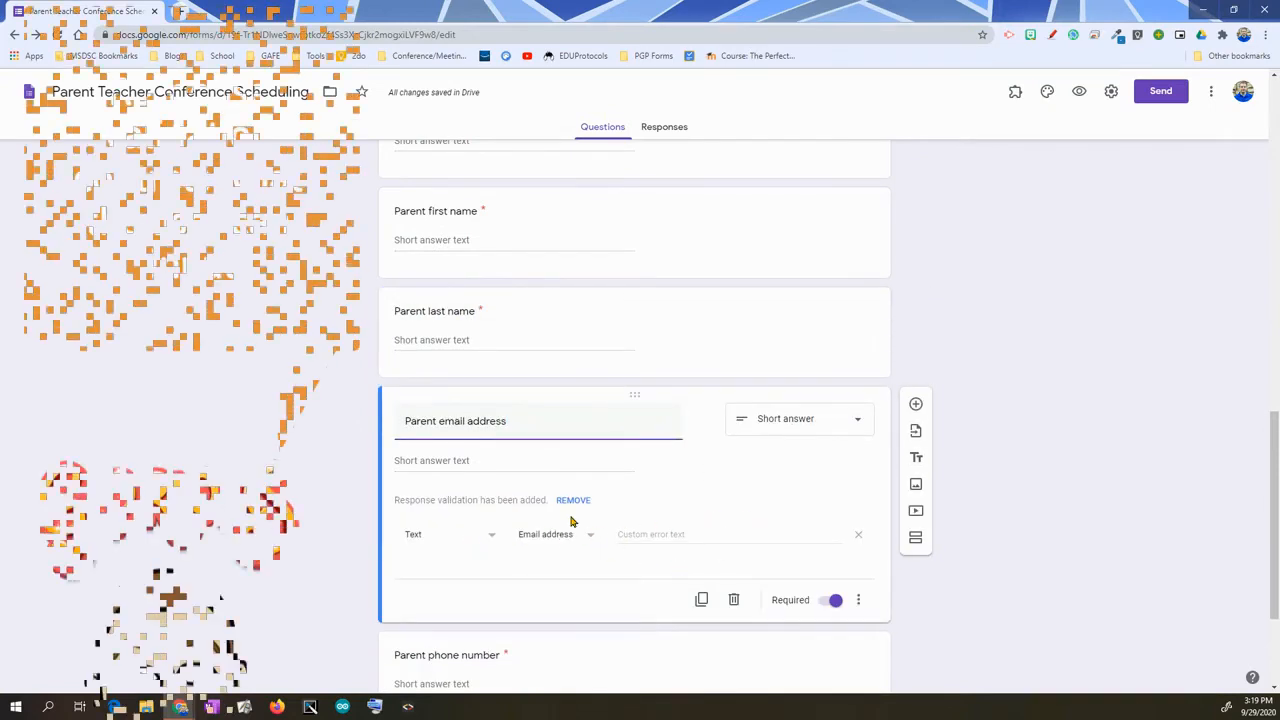
{"action": "left_click", "coordinate": [859, 603]}
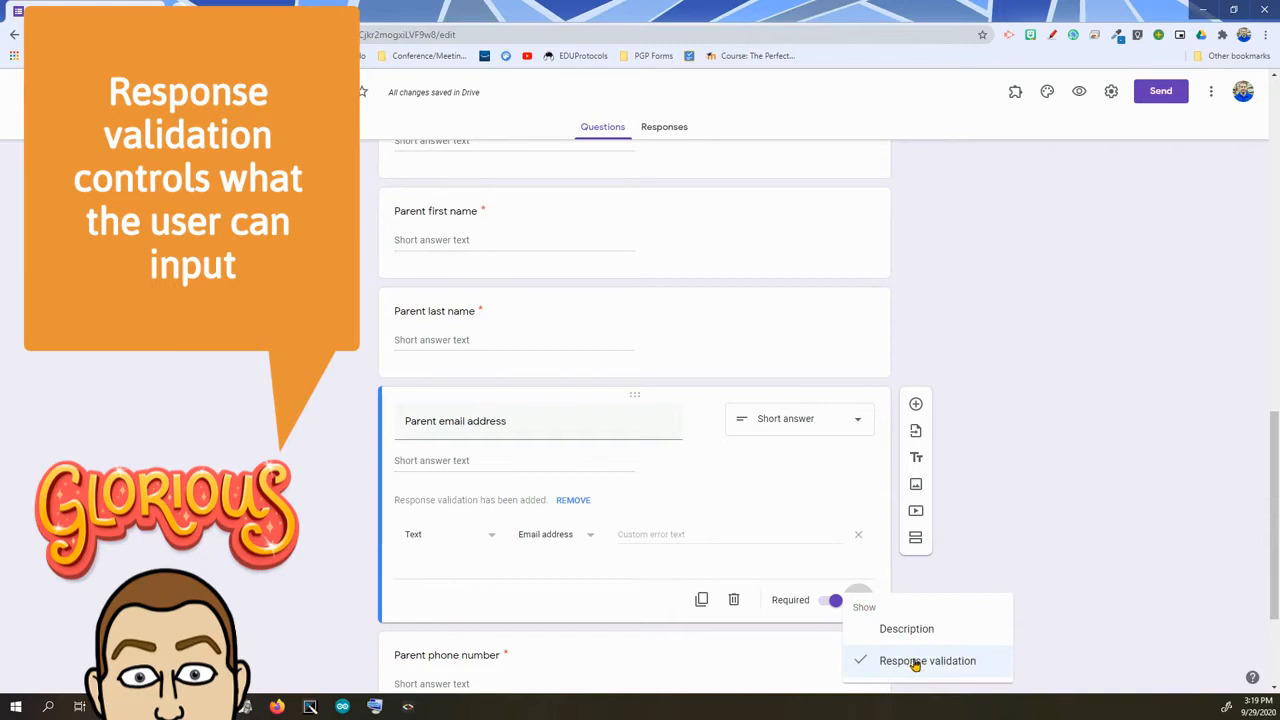
{"action": "left_click", "coordinate": [595, 603]}
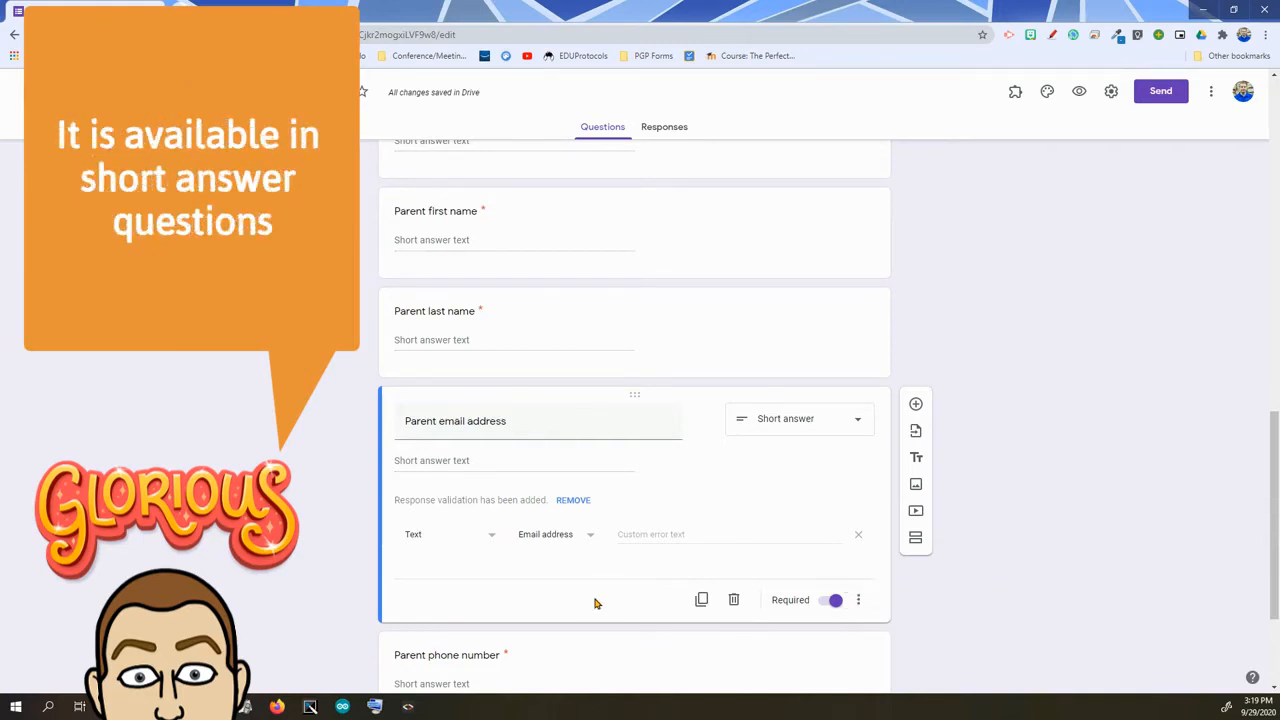
{"action": "scroll", "coordinate": [790, 560], "scroll_direction": "down", "scroll_amount": 2}
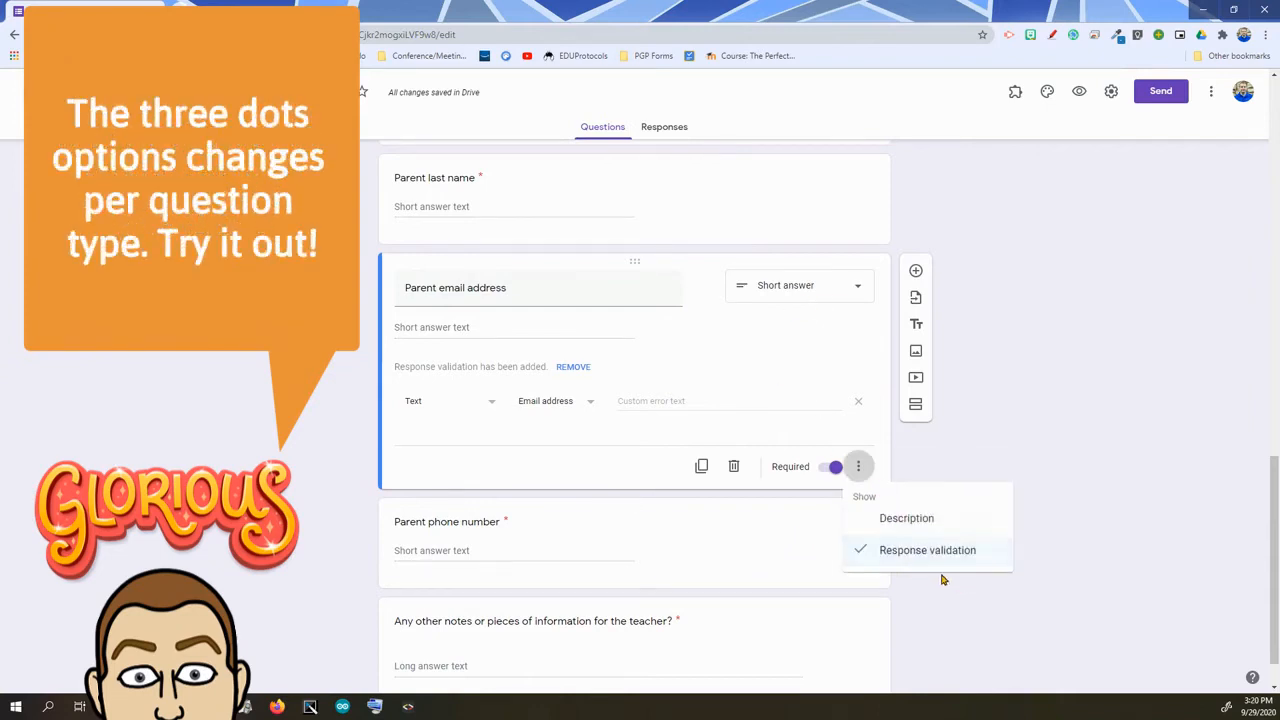
{"action": "left_click", "coordinate": [606, 472]}
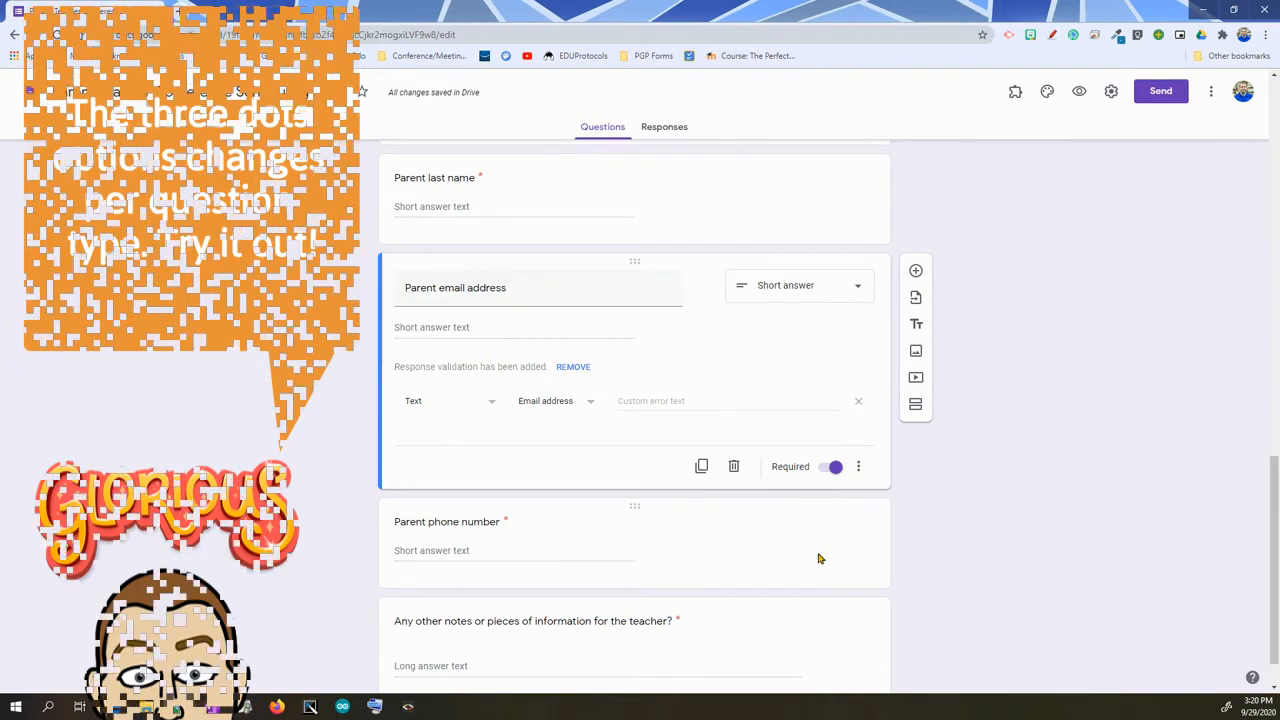
{"action": "scroll", "coordinate": [922, 567], "scroll_direction": "down", "scroll_amount": 1}
{"action": "left_click", "coordinate": [692, 489]}
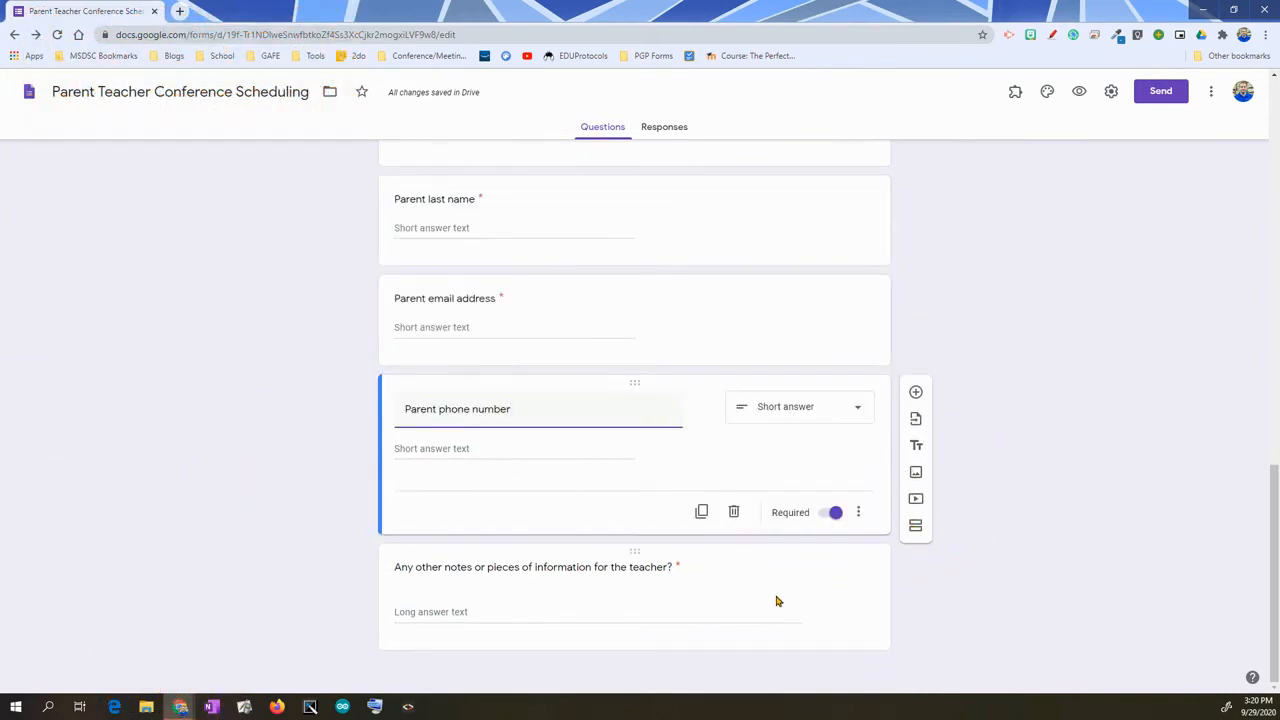
- Turn off Required on the 'Any other notes or pieces of information for the teacher?' question
{"action": "left_click", "coordinate": [795, 597]}
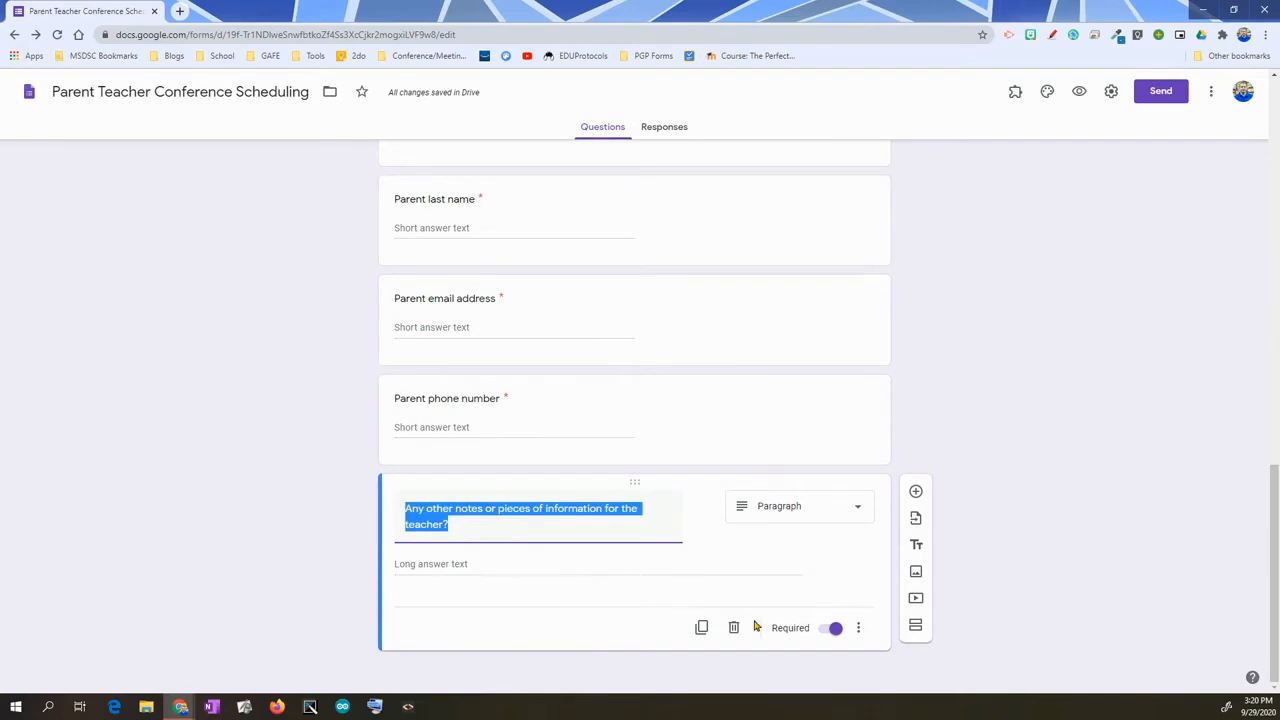
{"action": "left_click", "coordinate": [833, 629]}
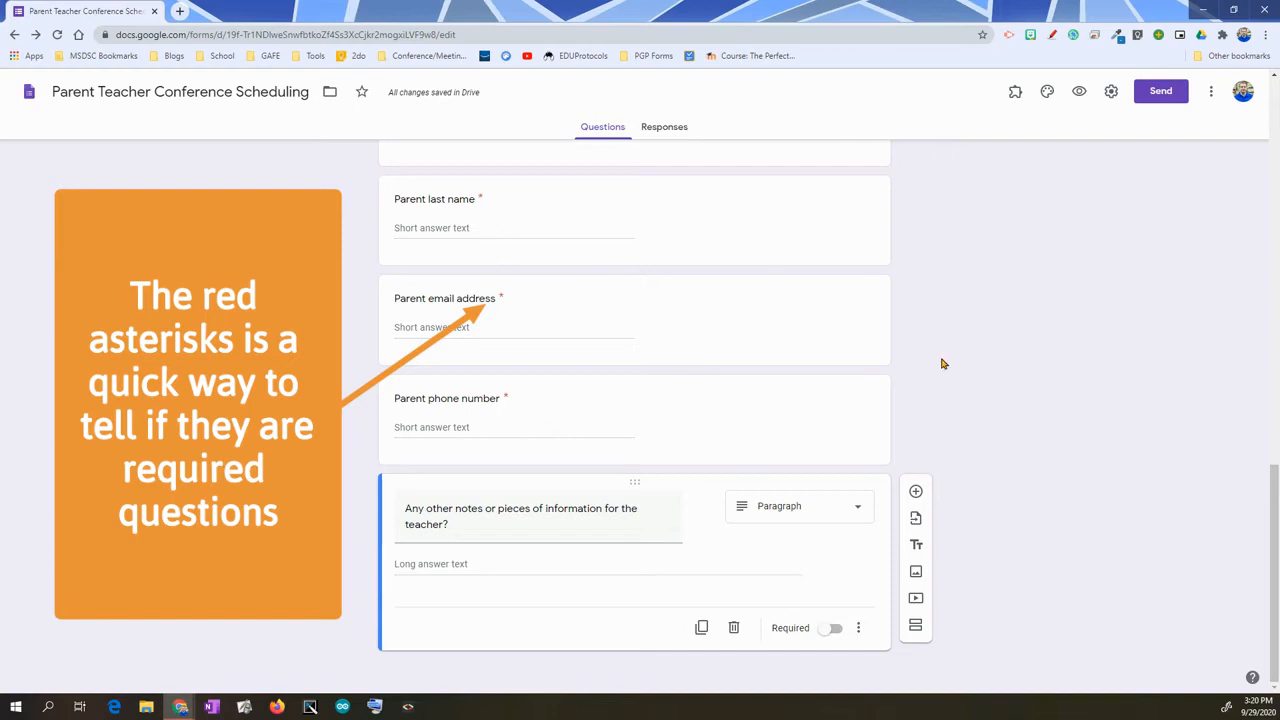
{"action": "scroll", "coordinate": [1058, 520], "scroll_direction": "up", "scroll_amount": 10}
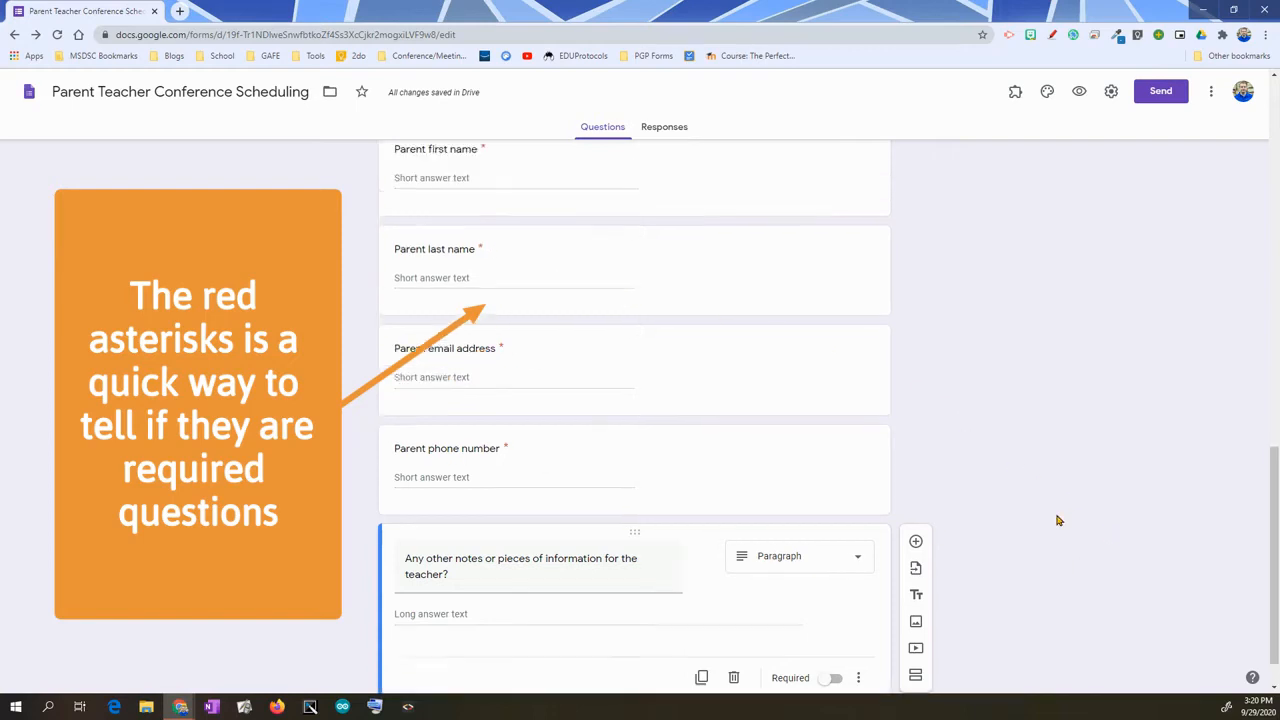
{"action": "scroll", "coordinate": [1054, 522], "scroll_direction": "up", "scroll_amount": 3}
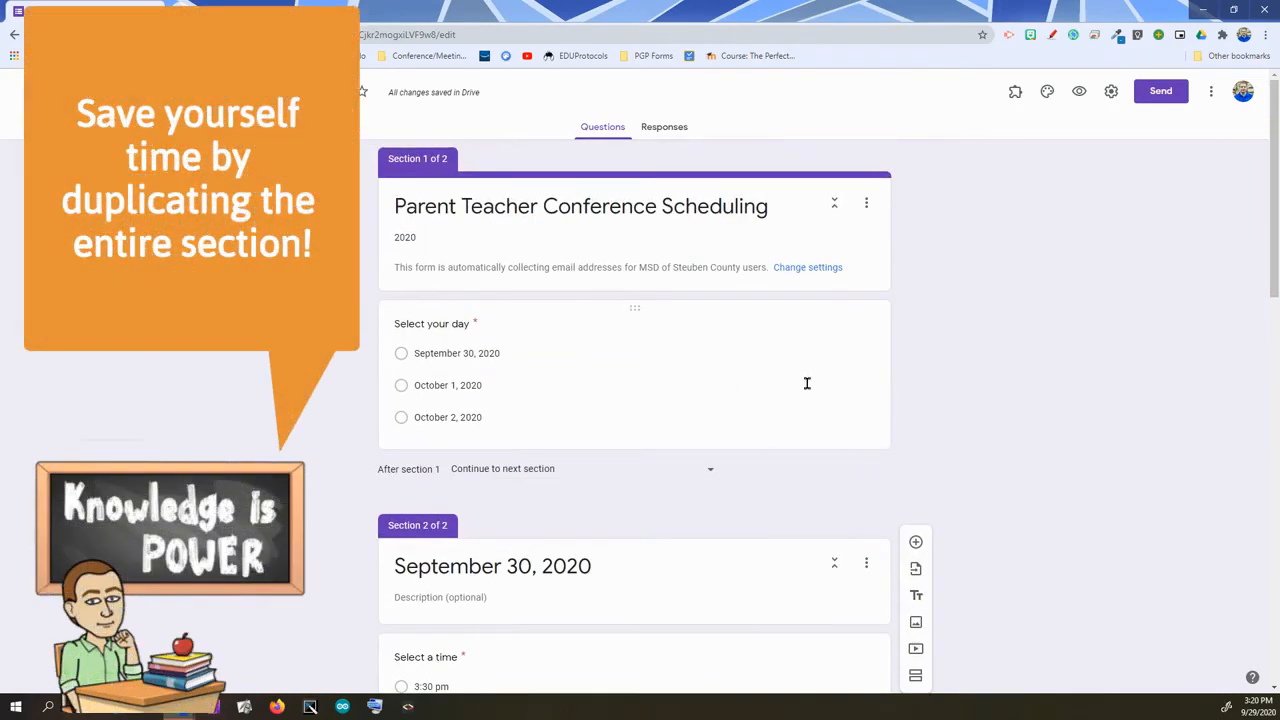
{"action": "scroll", "coordinate": [825, 507], "scroll_direction": "down", "scroll_amount": 3}
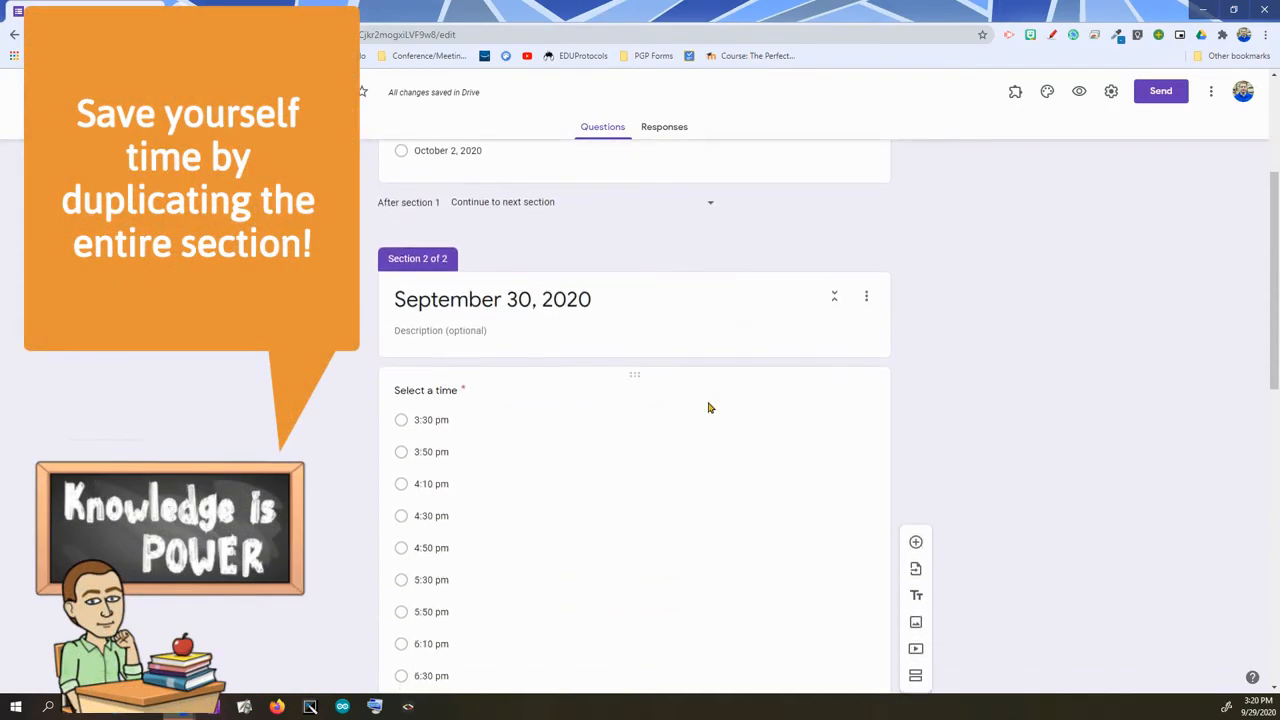
{"action": "scroll", "coordinate": [709, 406], "scroll_direction": "up", "scroll_amount": 2}
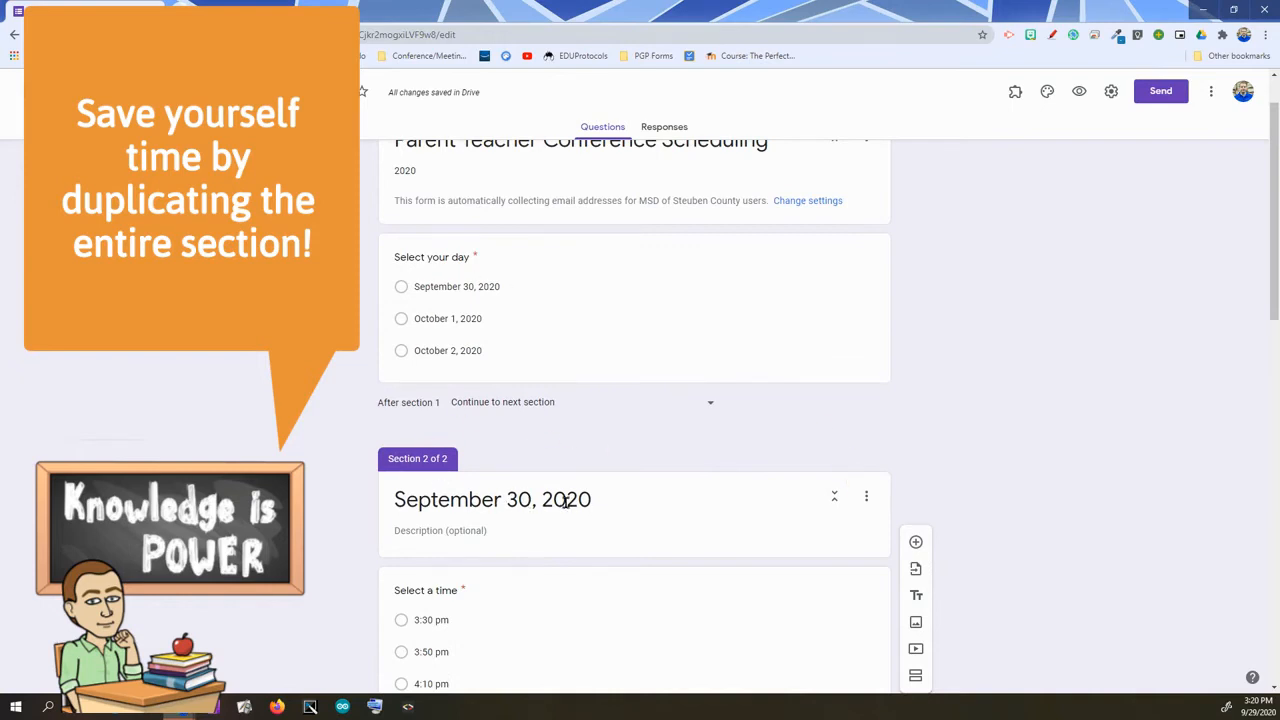
{"action": "scroll", "coordinate": [810, 510], "scroll_direction": "down", "scroll_amount": 2}
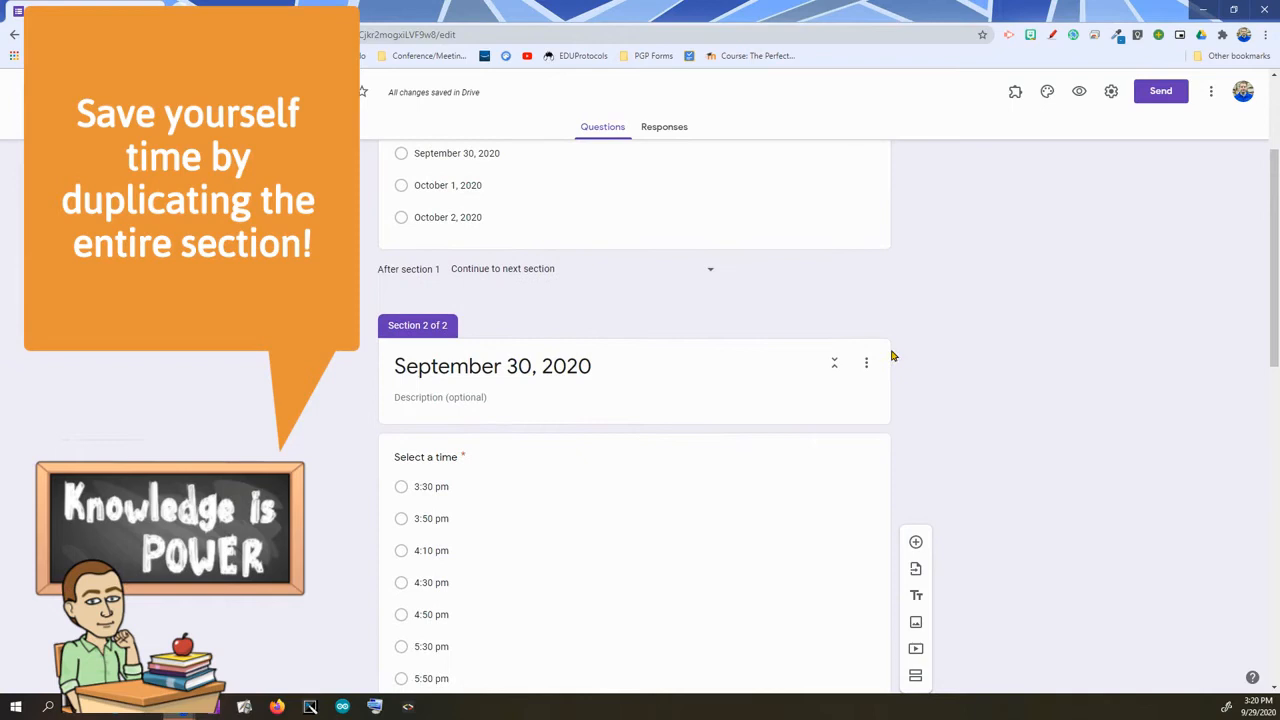
- Duplicate the September 30, 2020 section and retitle the copy 'October 1, 2020'
{"action": "left_click", "coordinate": [868, 366]}
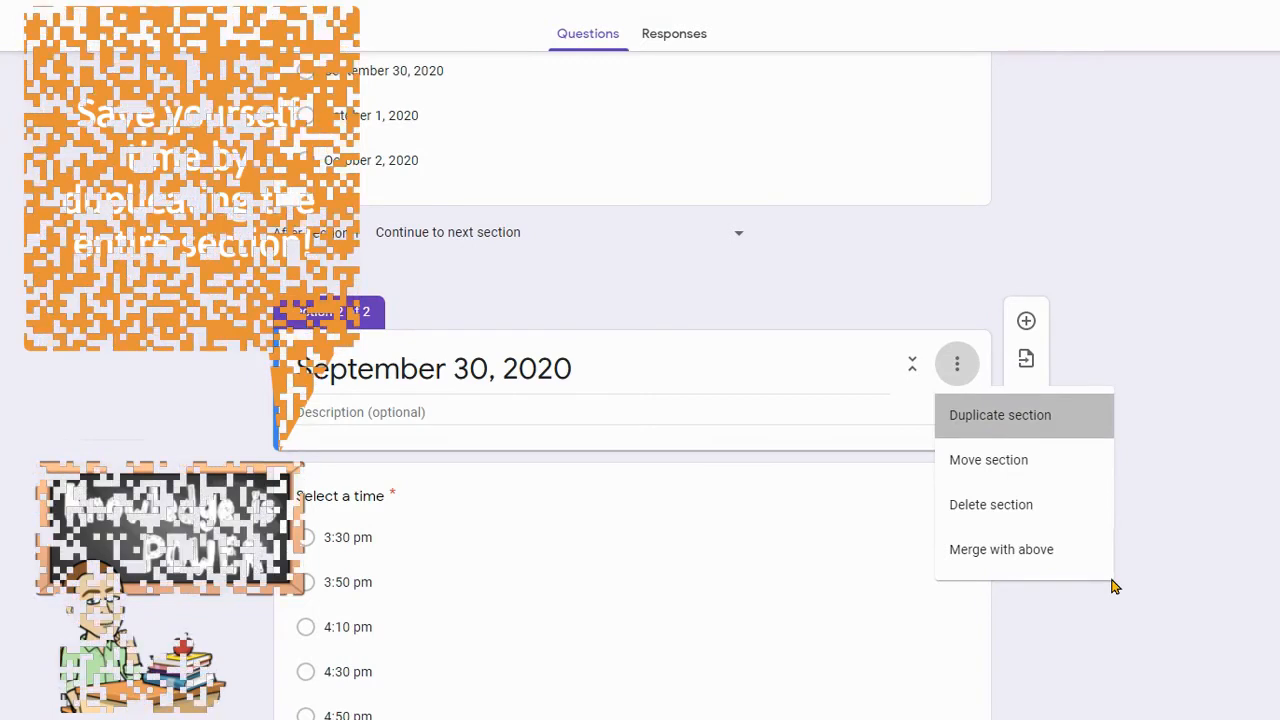
{"action": "left_click", "coordinate": [1000, 415]}
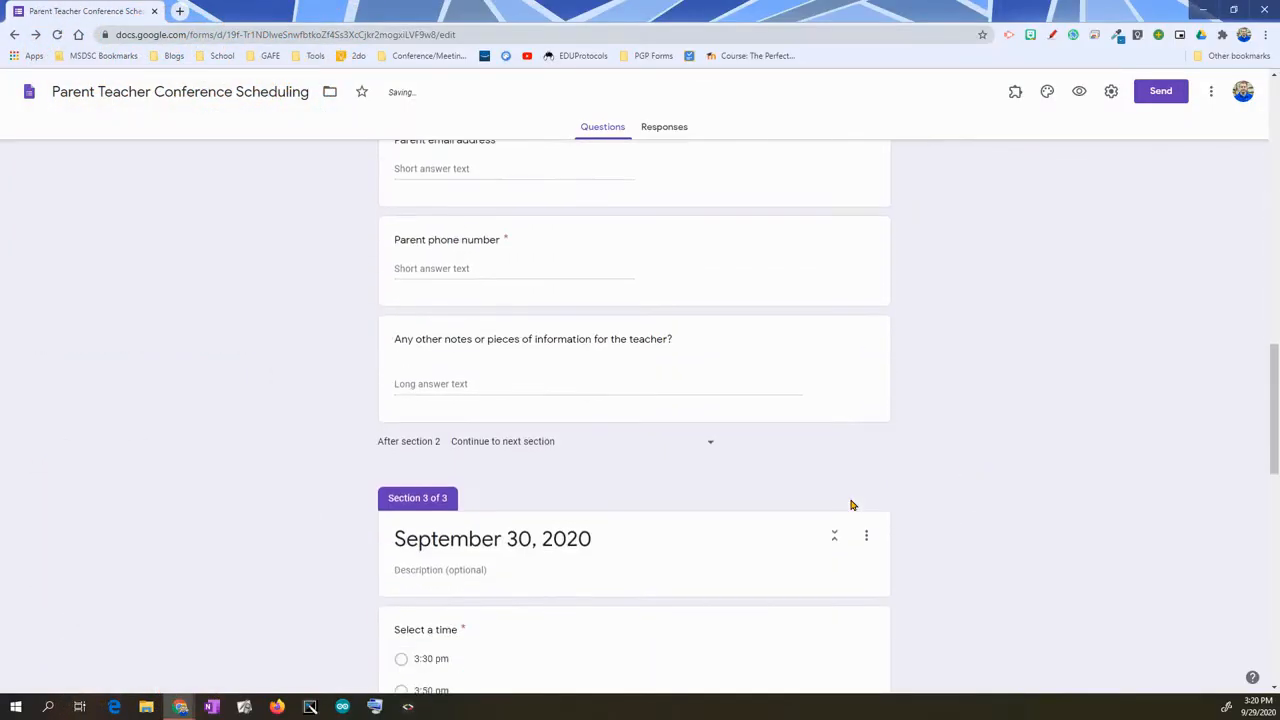
{"action": "scroll", "coordinate": [851, 505], "scroll_direction": "down", "scroll_amount": 10}
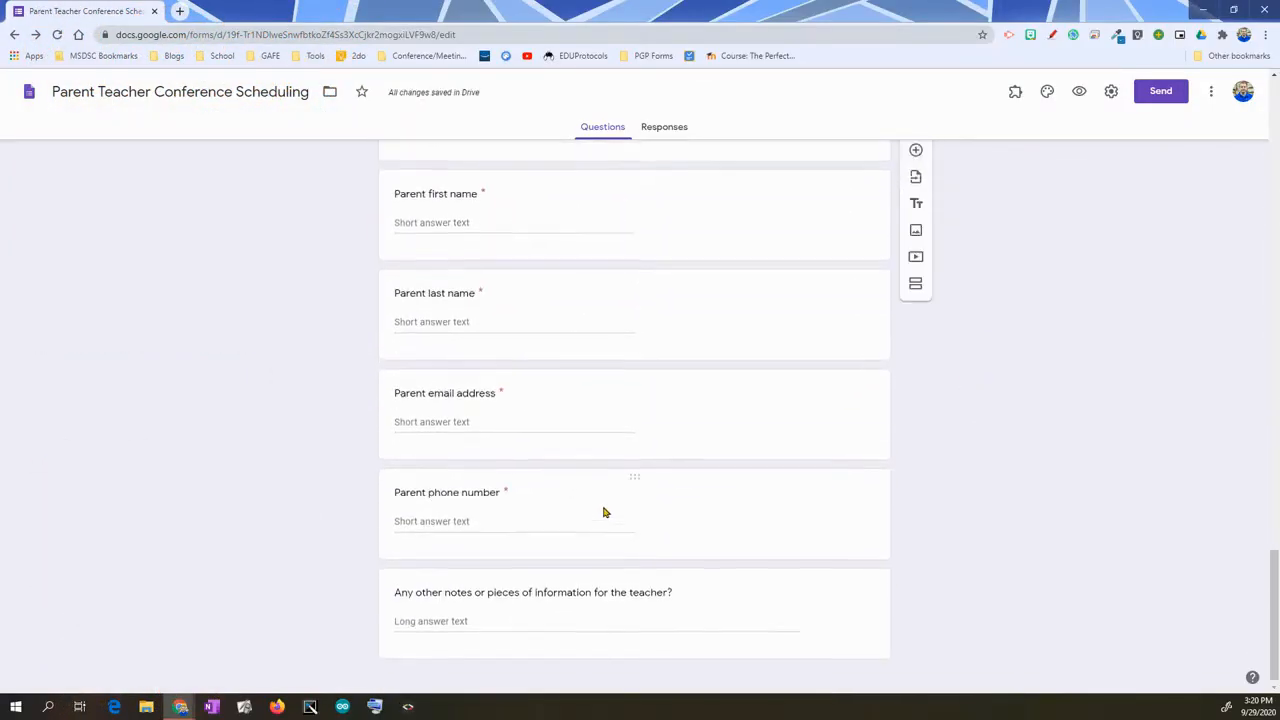
{"action": "scroll", "coordinate": [603, 512], "scroll_direction": "up", "scroll_amount": 10}
{"action": "left_click", "coordinate": [523, 409]}
{"action": "triple_click", "coordinate": [520, 410]}
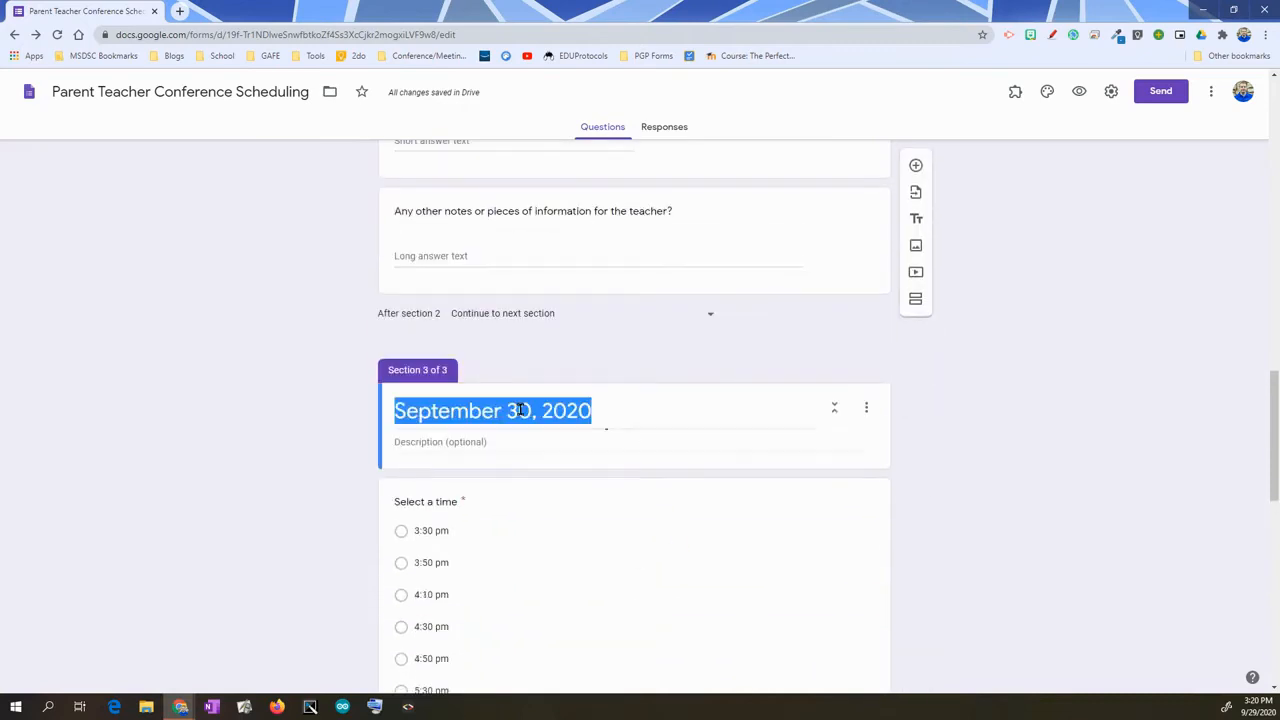
{"action": "left_click", "coordinate": [531, 410]}
{"action": "left_click_drag", "start_coordinate": [531, 410], "coordinate": [447, 387]}
{"action": "type", "text": "October 1"}
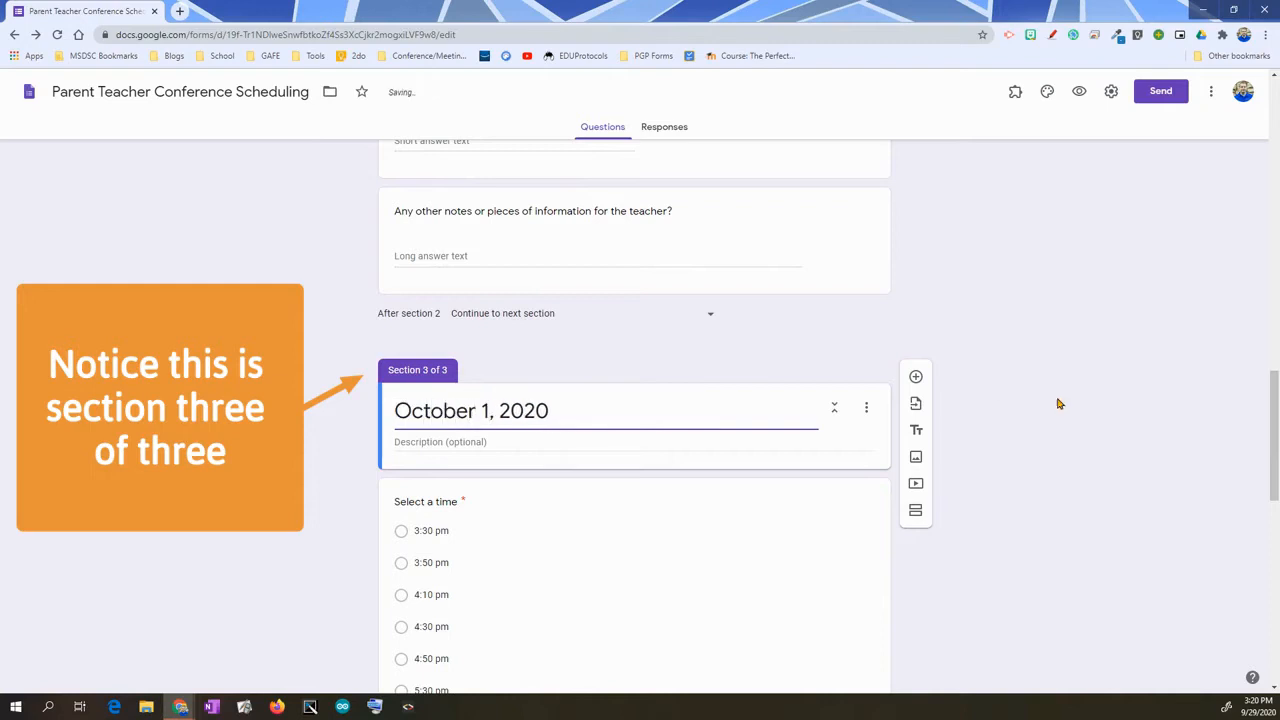
- Duplicate the October 1, 2020 section into a fourth section and begin editing its date title
{"action": "left_click", "coordinate": [866, 407]}
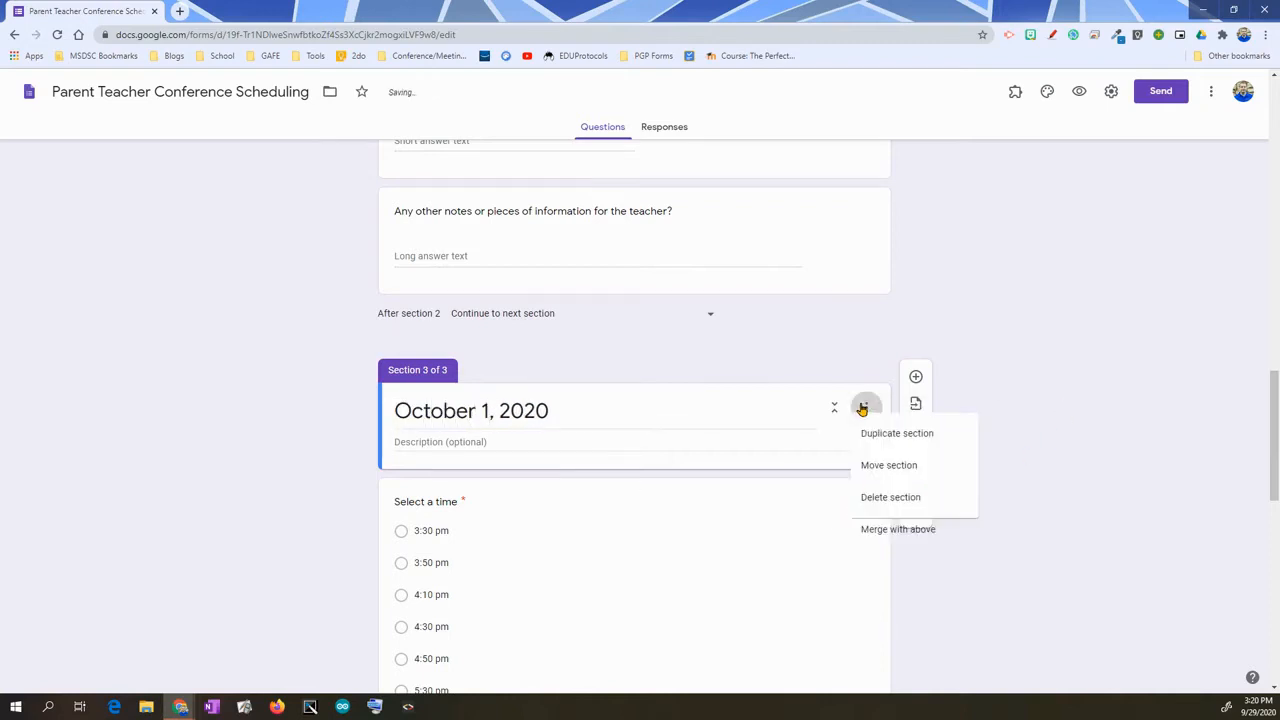
{"action": "left_click", "coordinate": [883, 446]}
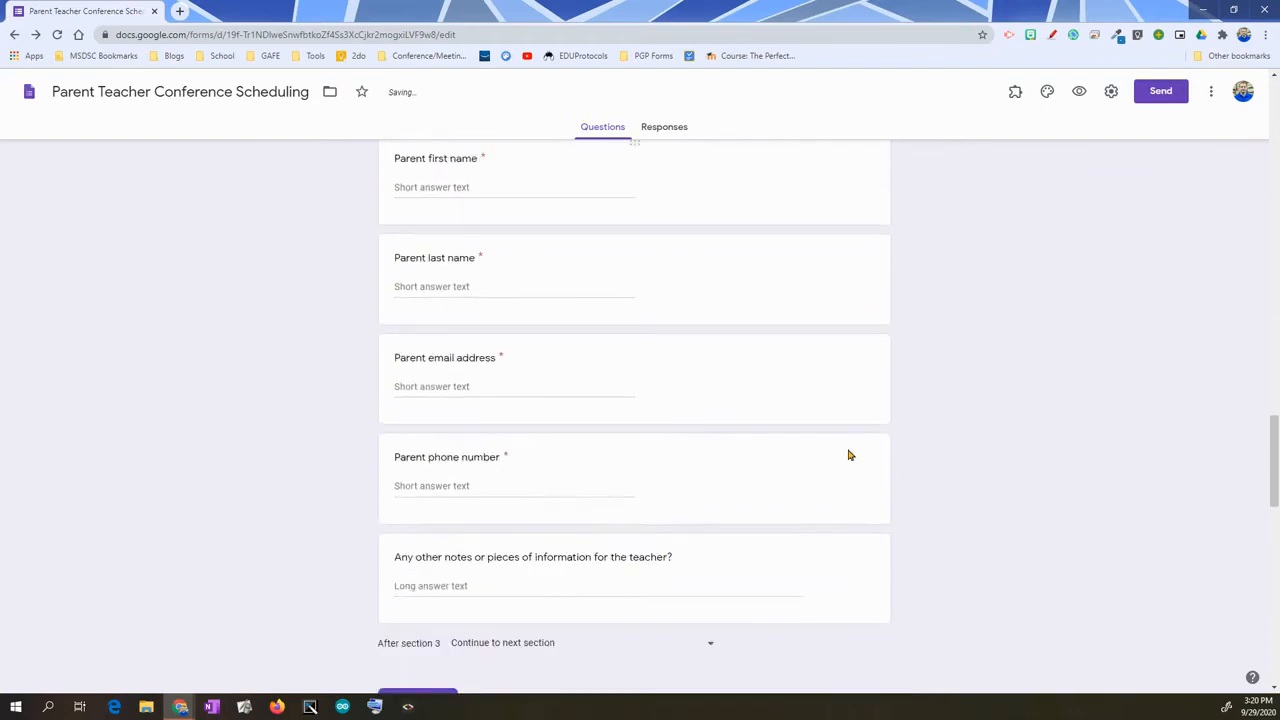
{"action": "left_click", "coordinate": [487, 302]}
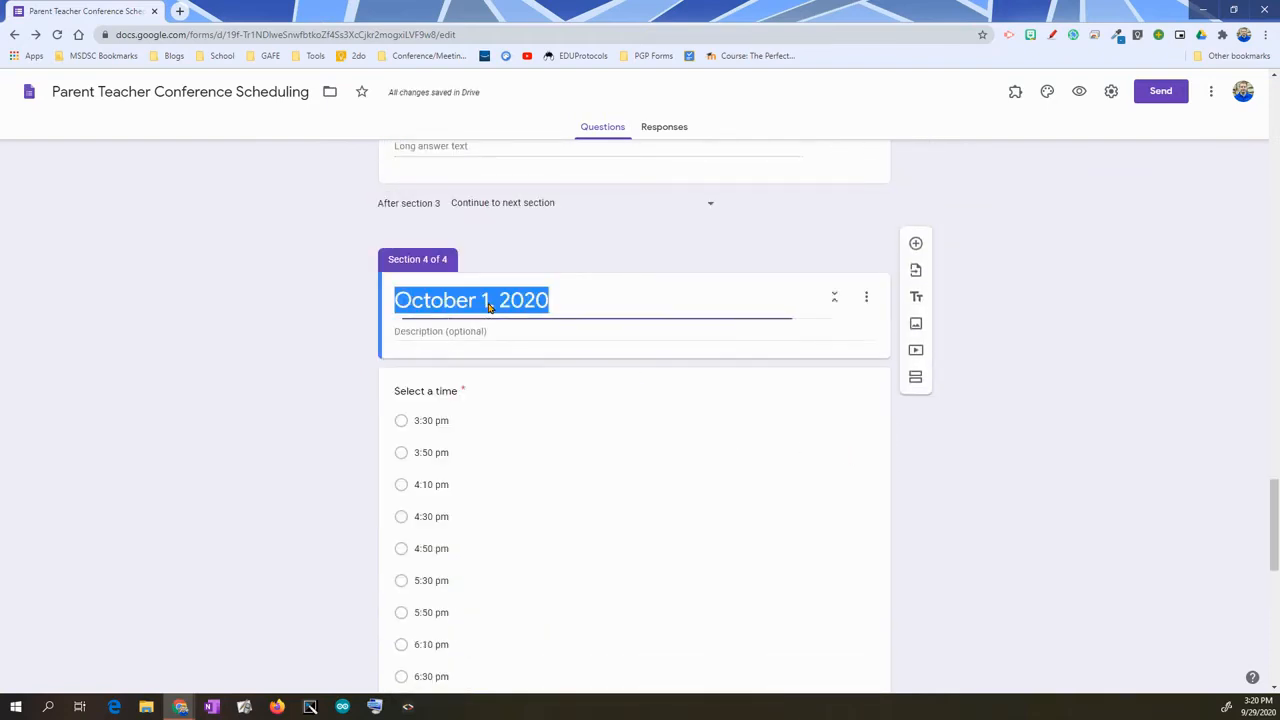
{"action": "left_click", "coordinate": [533, 300]}
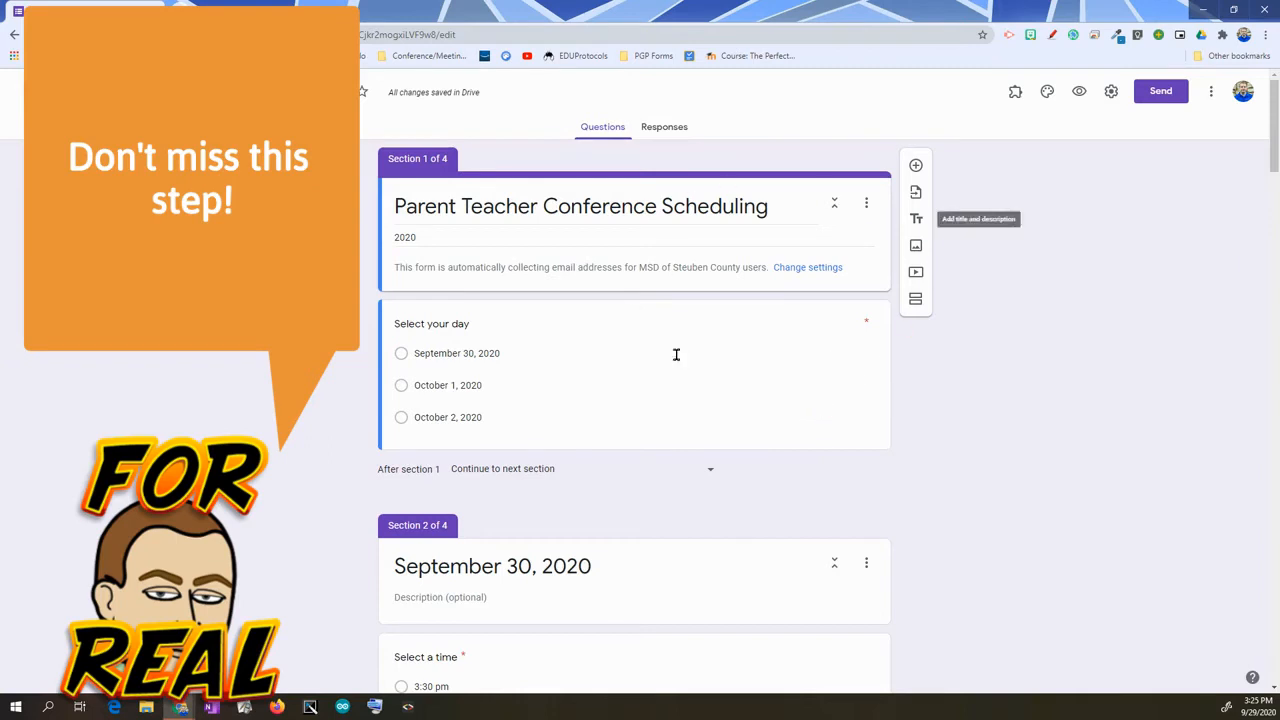
- Enable 'Go to section based on answer' on the 'Select your day' question
{"action": "scroll", "coordinate": [846, 410], "scroll_direction": "down", "scroll_amount": 1}
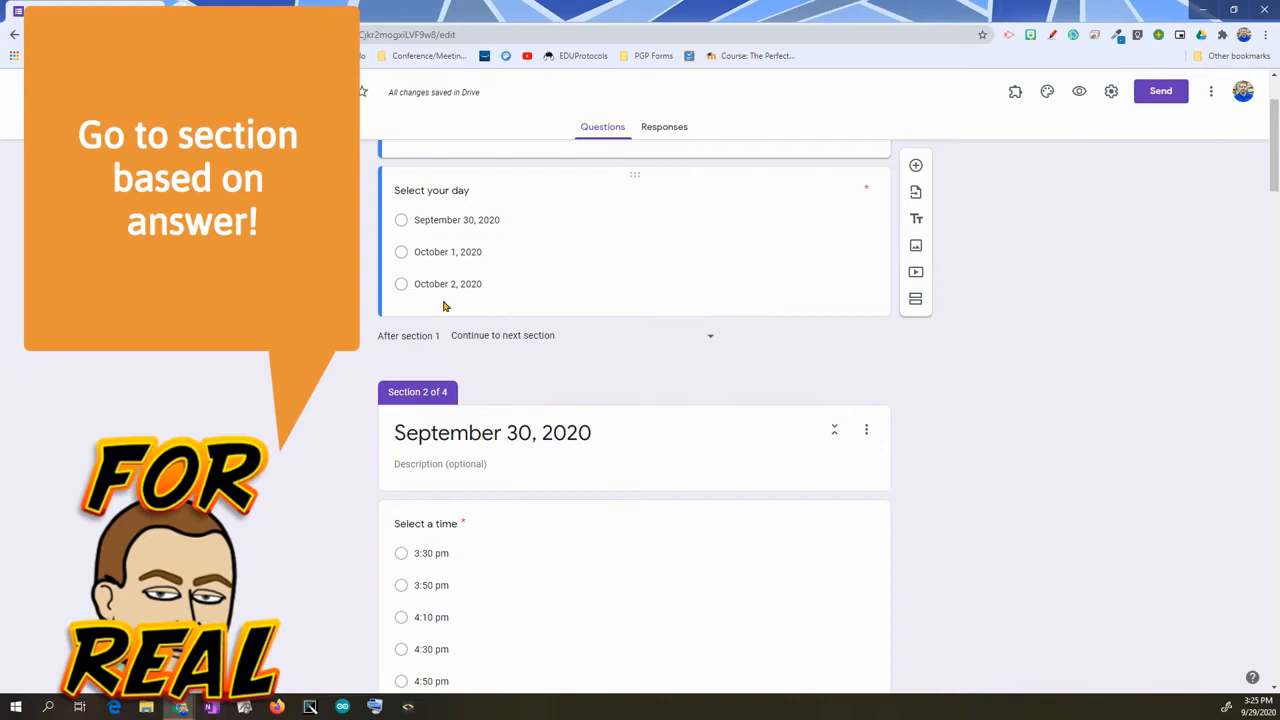
{"action": "scroll", "coordinate": [652, 456], "scroll_direction": "down", "scroll_amount": 1}
{"action": "scroll", "coordinate": [655, 468], "scroll_direction": "up", "scroll_amount": 2}
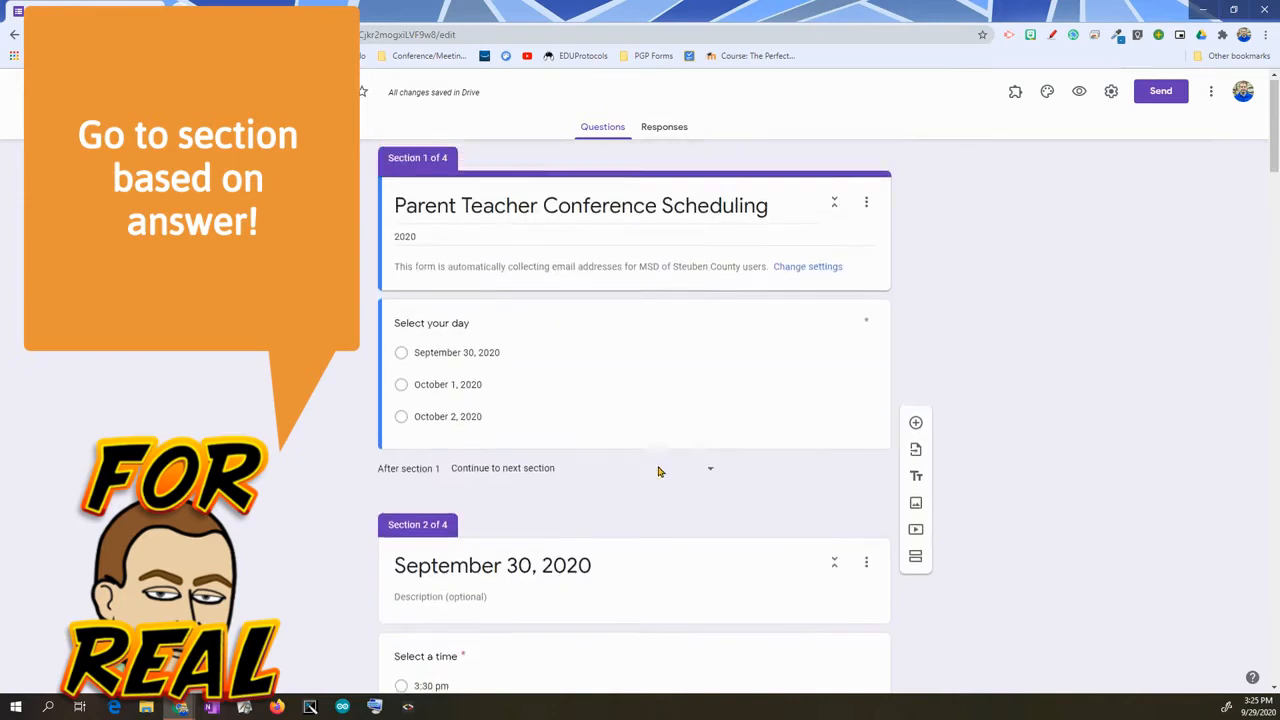
{"action": "left_click", "coordinate": [791, 411]}
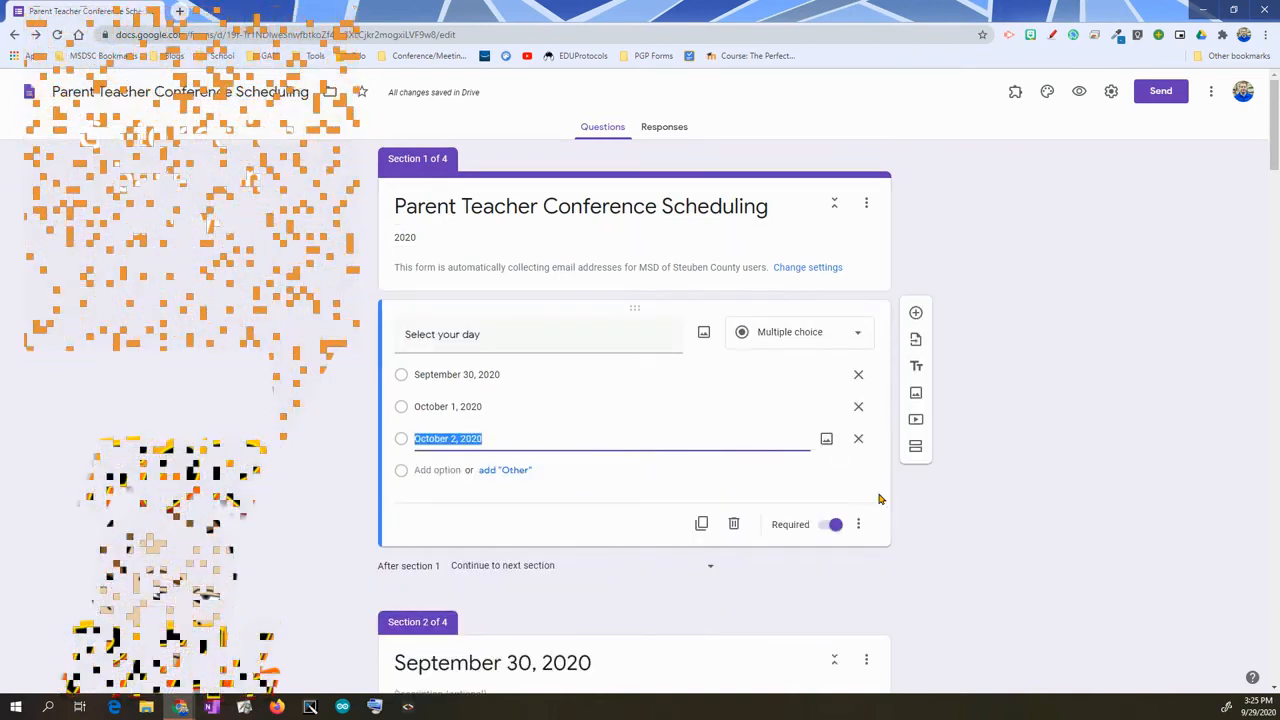
{"action": "left_click", "coordinate": [861, 523]}
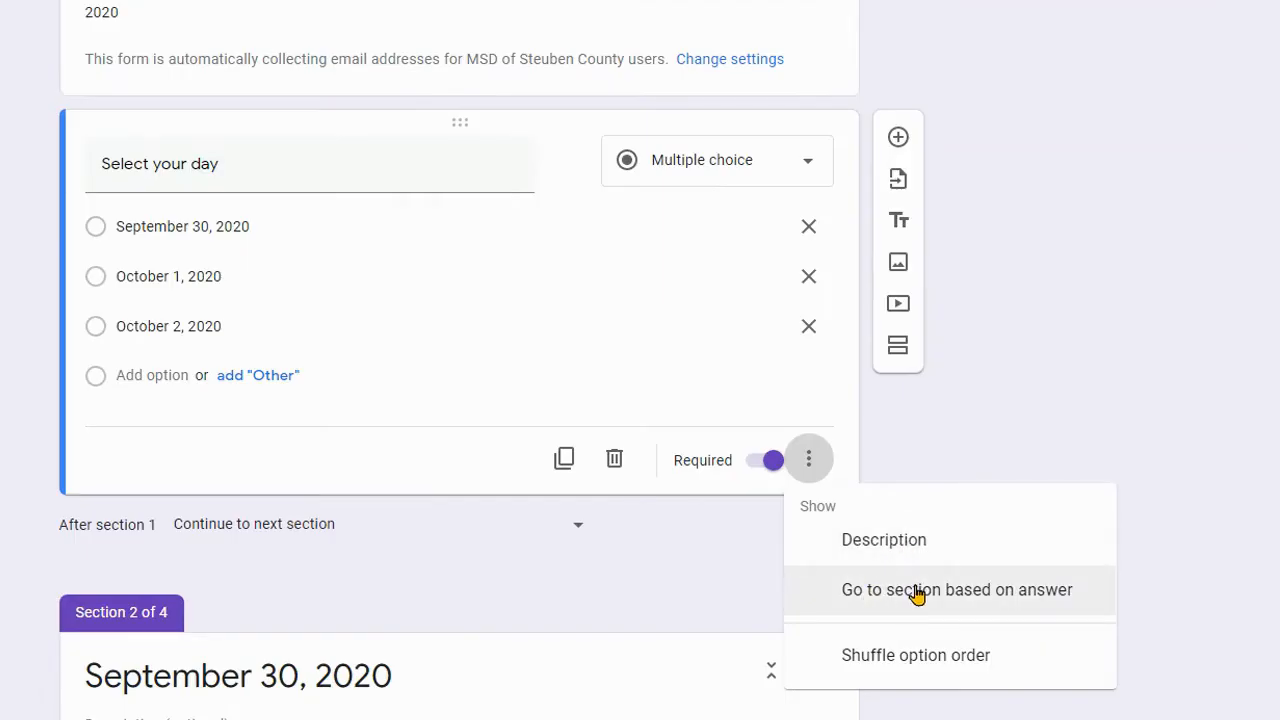
{"action": "left_click", "coordinate": [917, 591]}
- Route September 30 to section 2, October 1 to section 3, and October 2 to section 4
{"action": "left_click", "coordinate": [791, 236]}
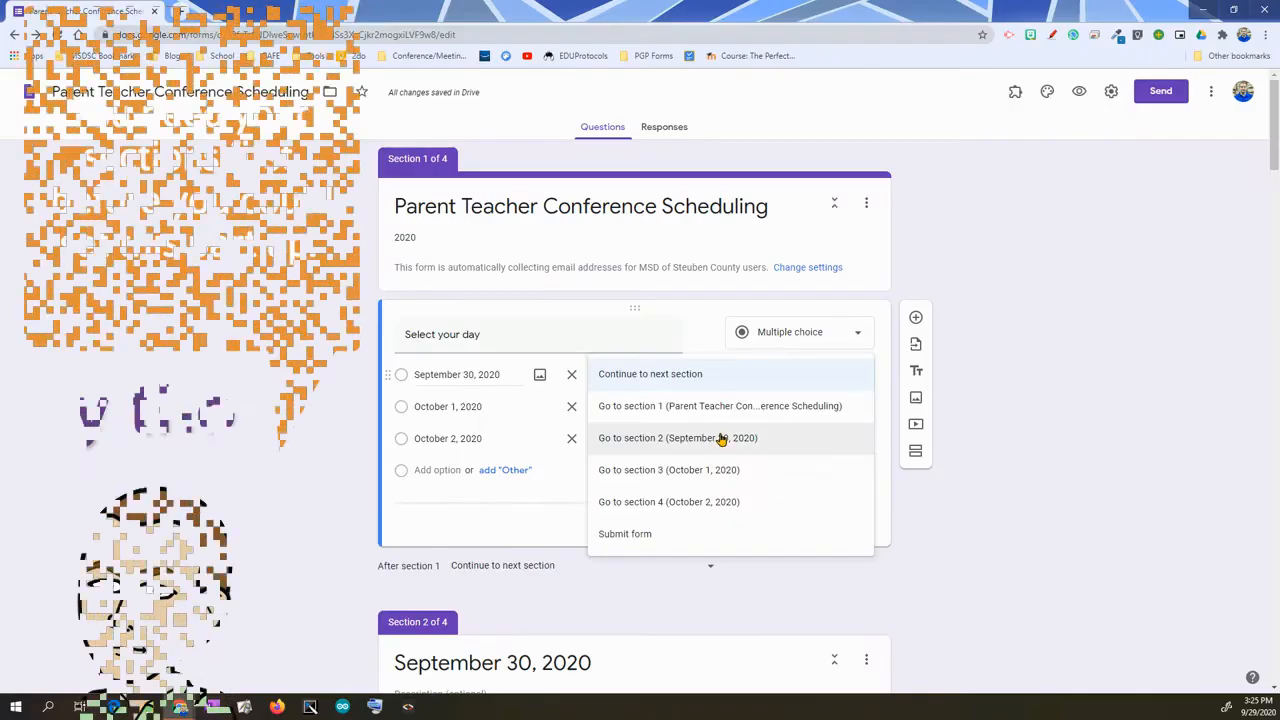
{"action": "left_click", "coordinate": [722, 438]}
{"action": "left_click", "coordinate": [831, 408]}
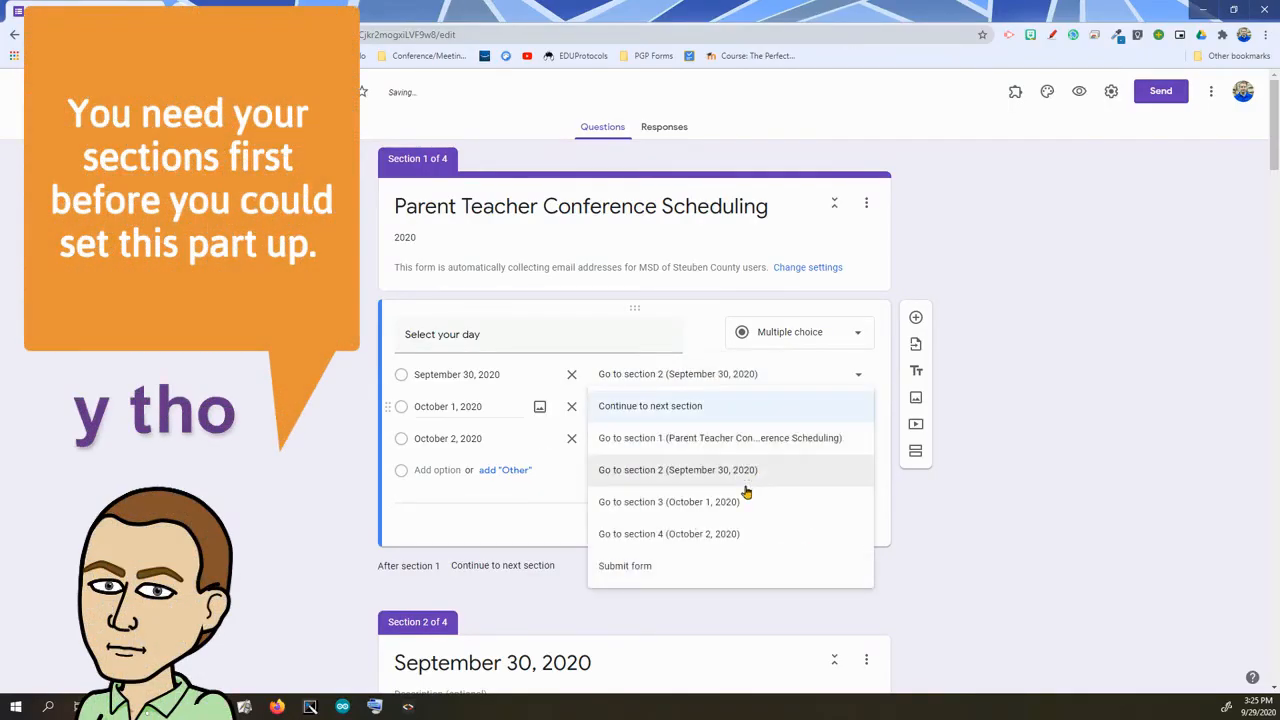
{"action": "left_click", "coordinate": [752, 494]}
{"action": "left_click", "coordinate": [778, 441]}
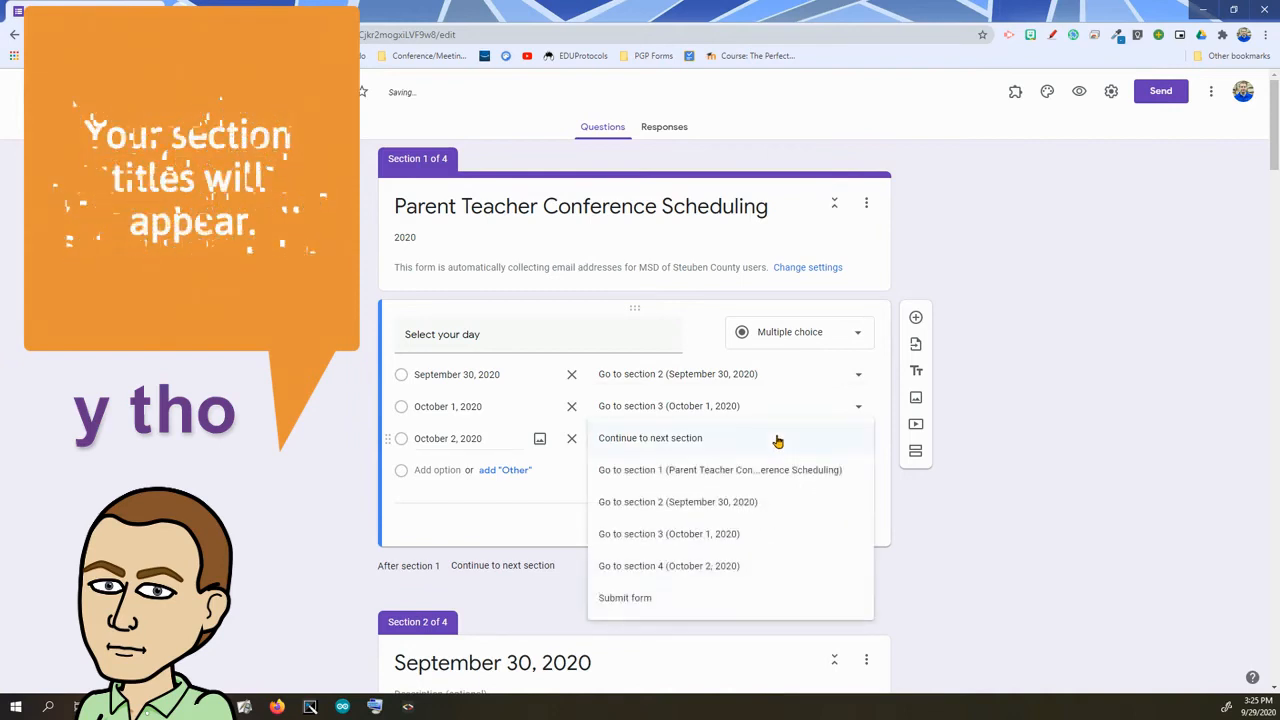
{"action": "left_click", "coordinate": [727, 565]}
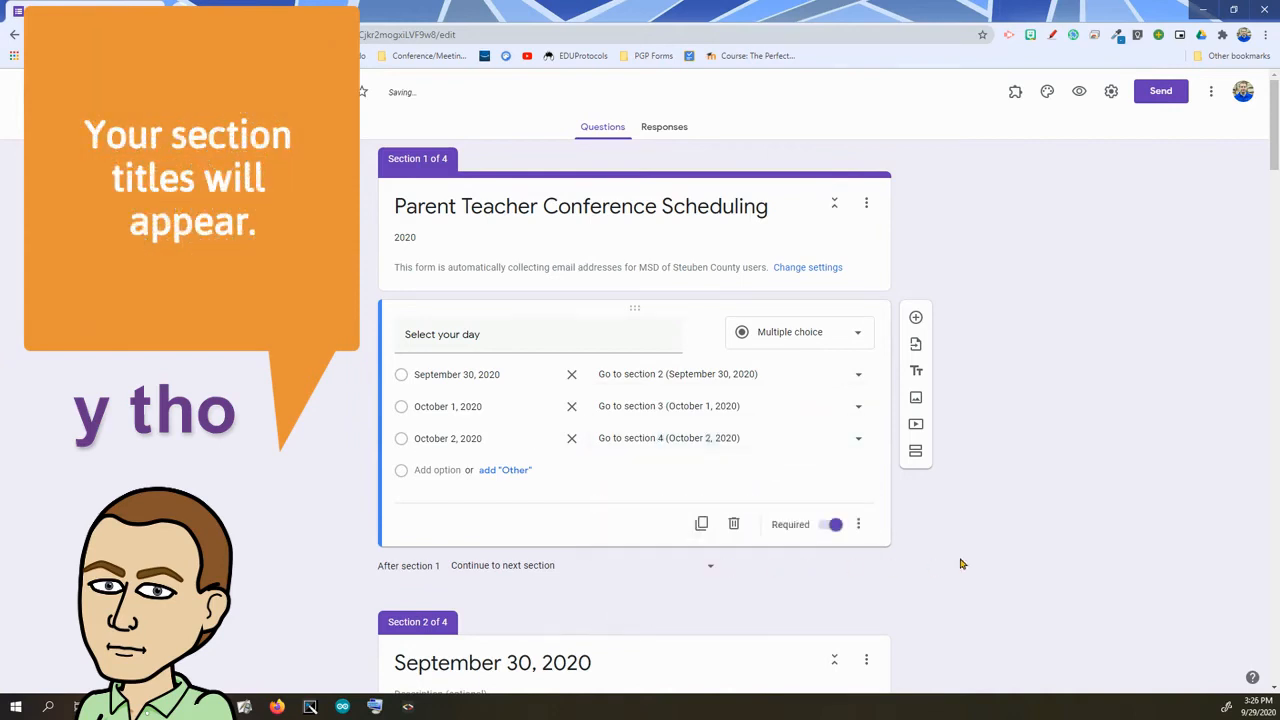
{"action": "scroll", "coordinate": [960, 565], "scroll_direction": "down", "scroll_amount": 3}
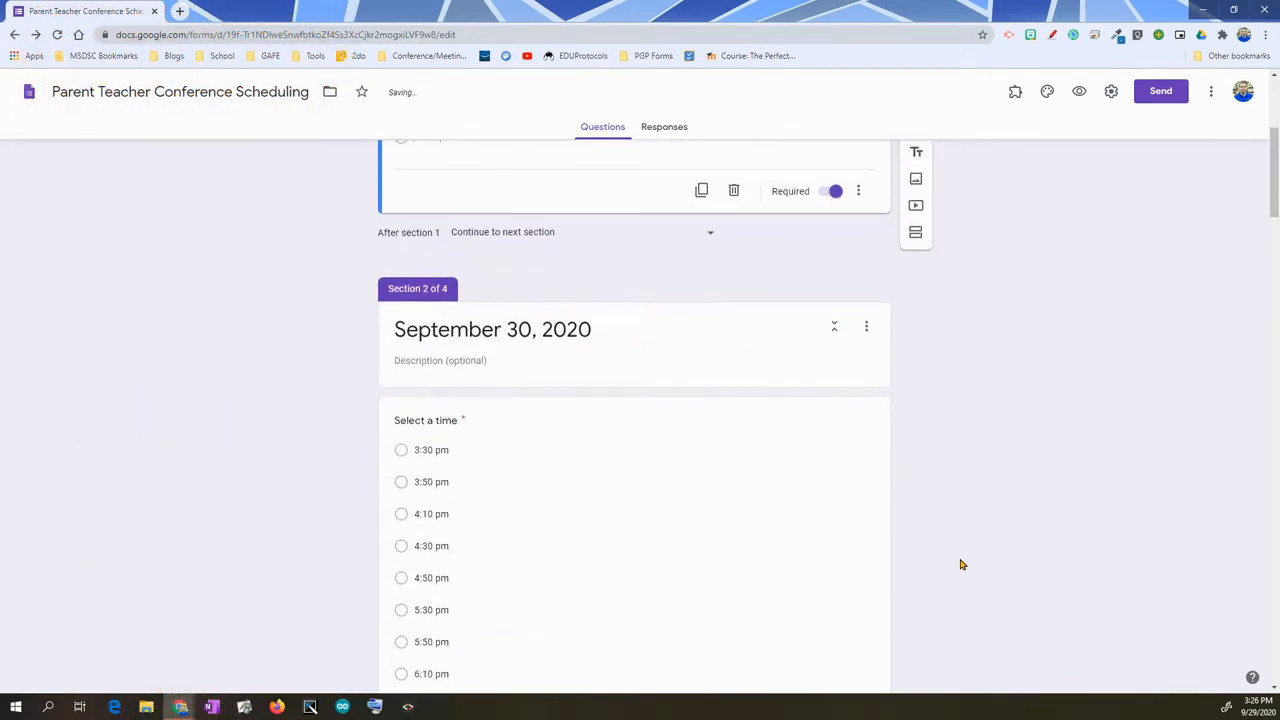
- Set both 'After section 2' and 'After section 3' to Submit form
{"action": "scroll", "coordinate": [960, 565], "scroll_direction": "down", "scroll_amount": 8}
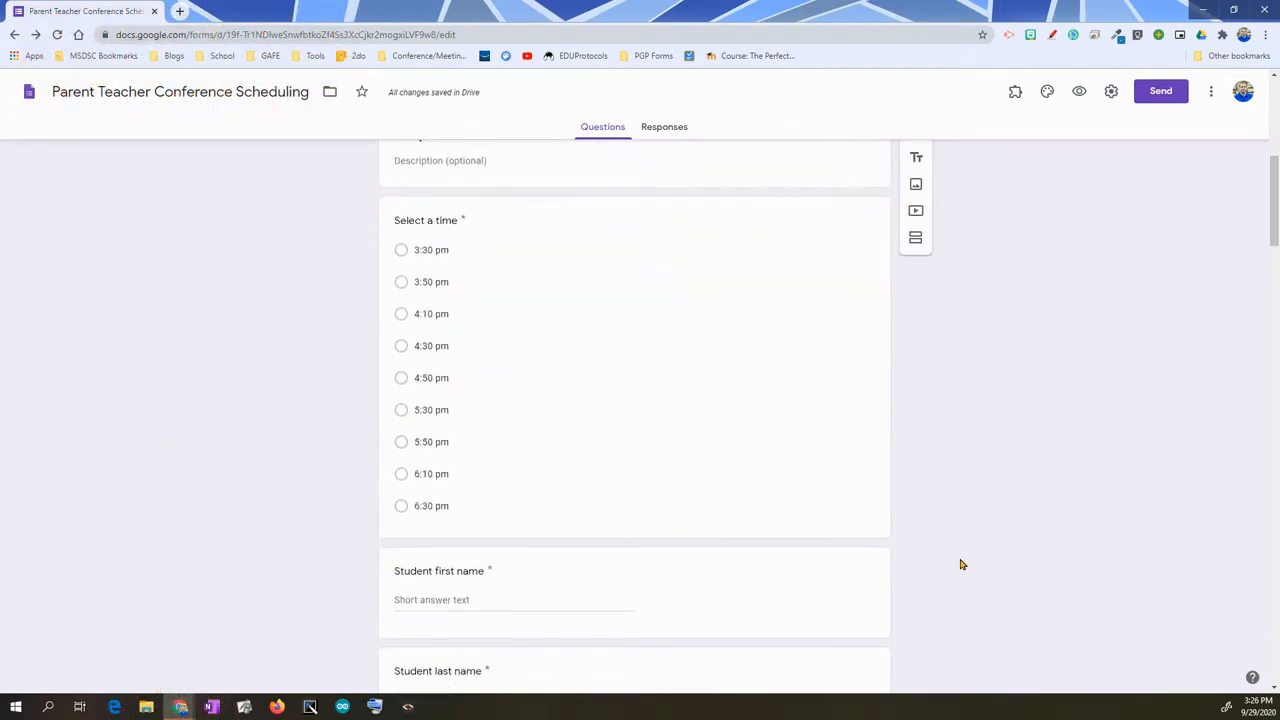
{"action": "scroll", "coordinate": [960, 565], "scroll_direction": "down", "scroll_amount": 3}
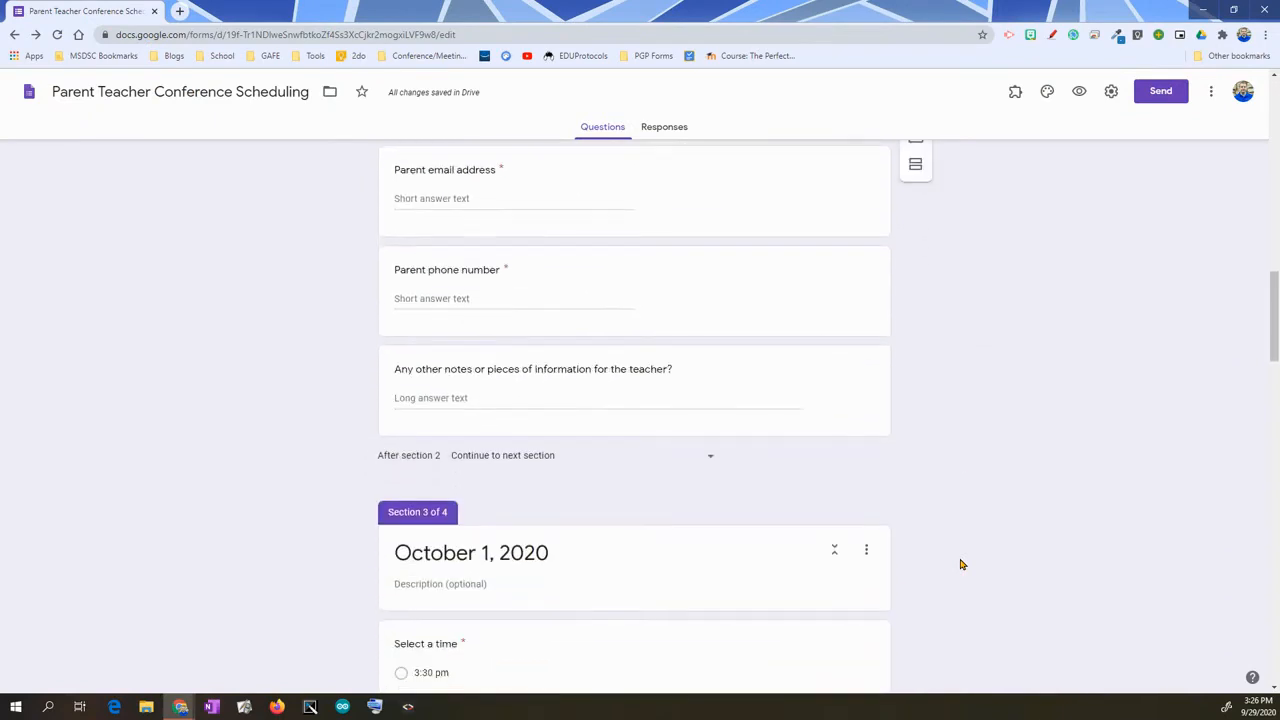
{"action": "left_click", "coordinate": [694, 458]}
{"action": "left_click", "coordinate": [502, 612]}
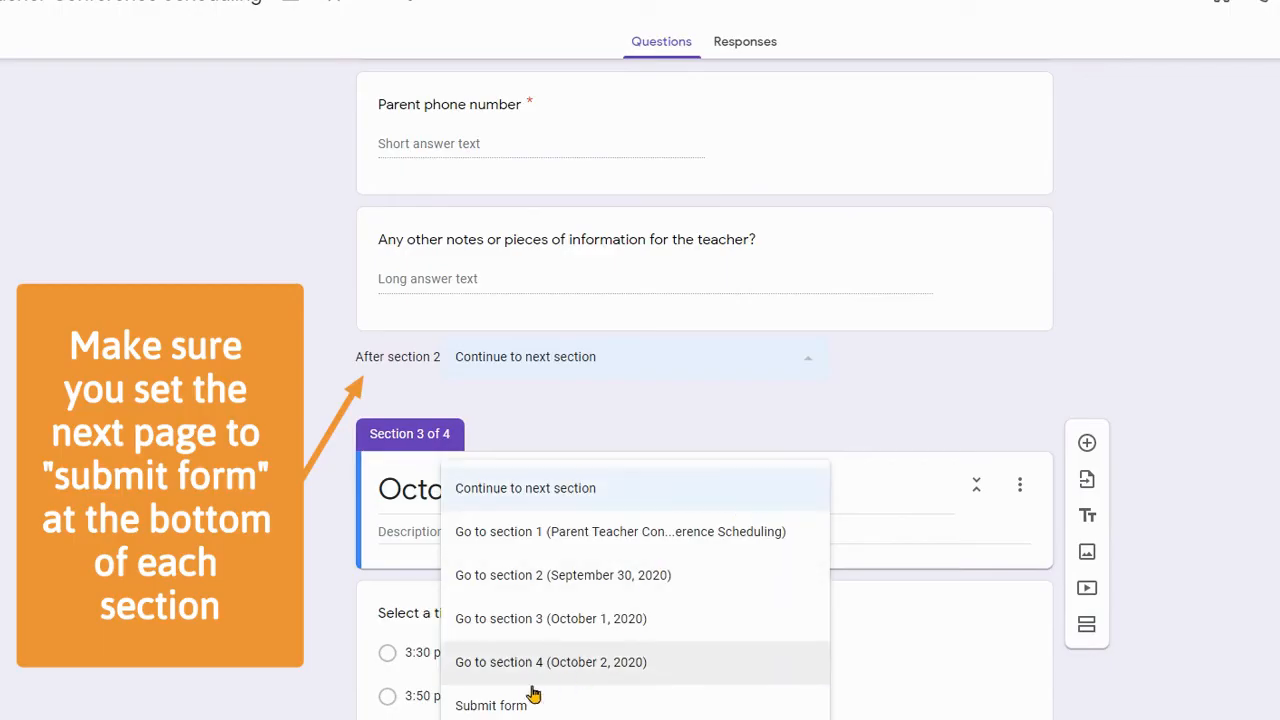
{"action": "scroll", "coordinate": [1009, 467], "scroll_direction": "down", "scroll_amount": 15}
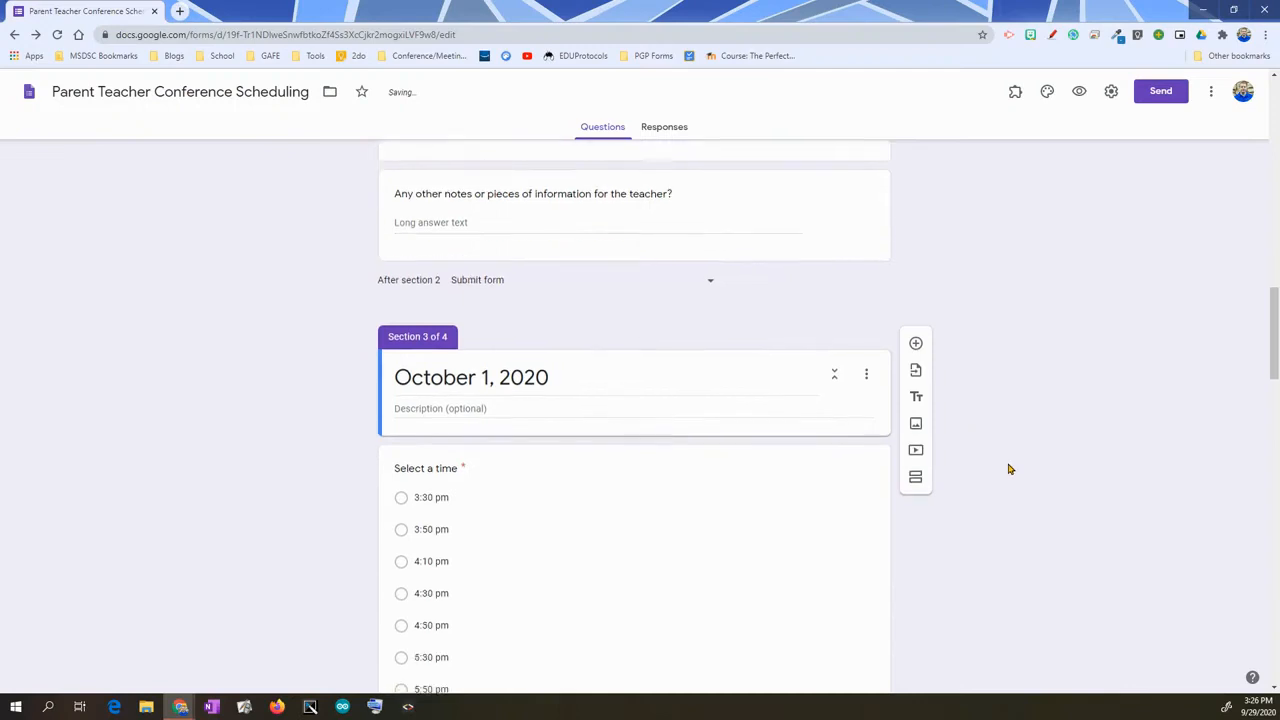
{"action": "scroll", "coordinate": [1009, 467], "scroll_direction": "down", "scroll_amount": 2}
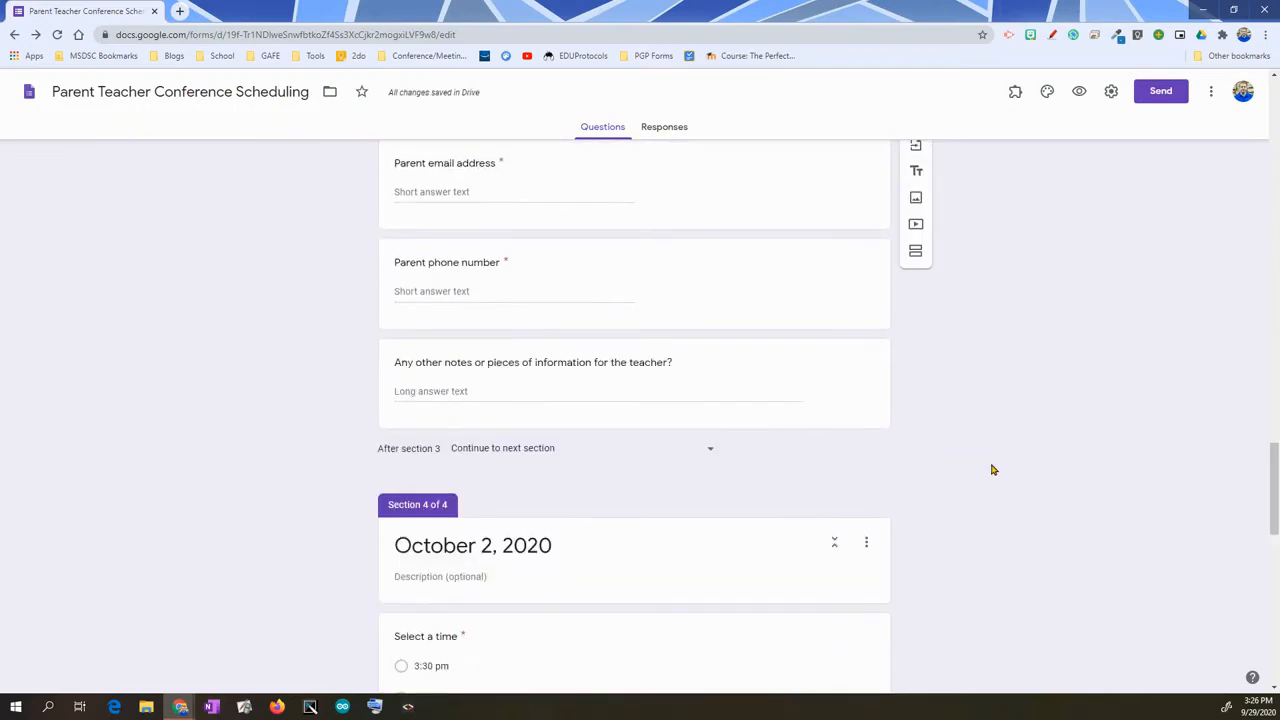
{"action": "left_click", "coordinate": [685, 451]}
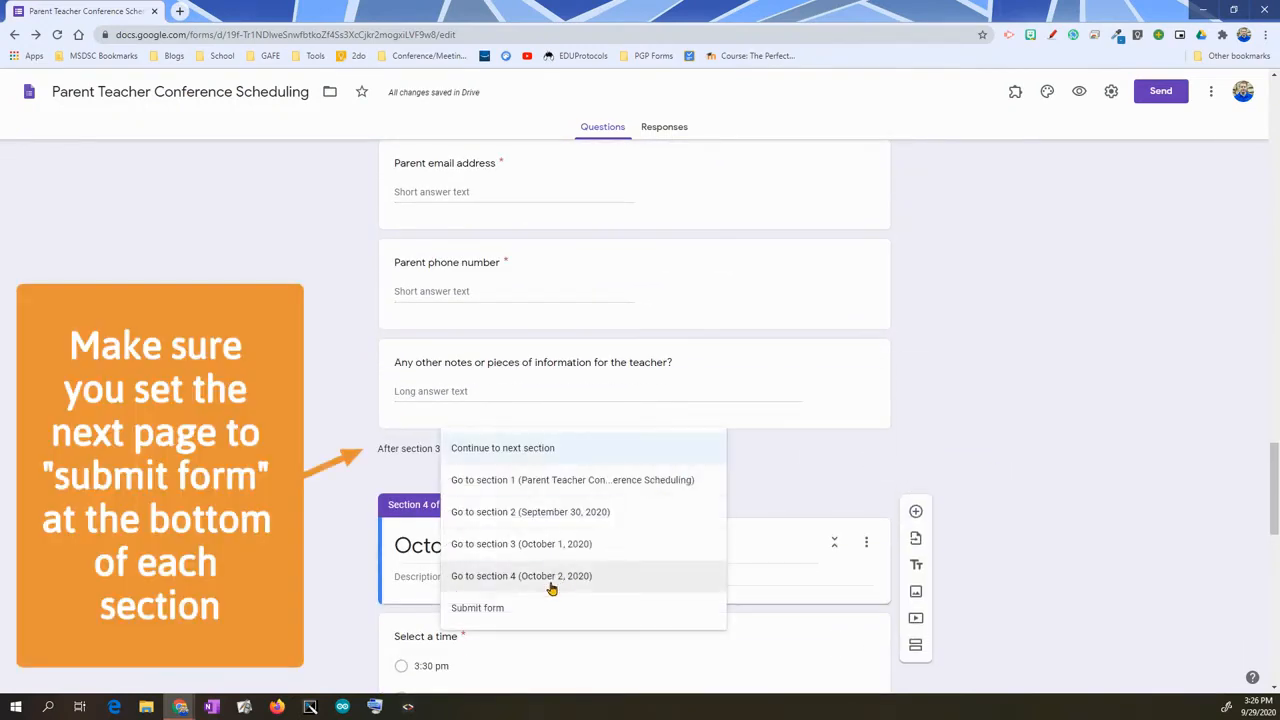
{"action": "left_click", "coordinate": [518, 607]}
- Scroll back through the form and review the 'Select your day' routing
{"action": "scroll", "coordinate": [955, 483], "scroll_direction": "down", "scroll_amount": 3}
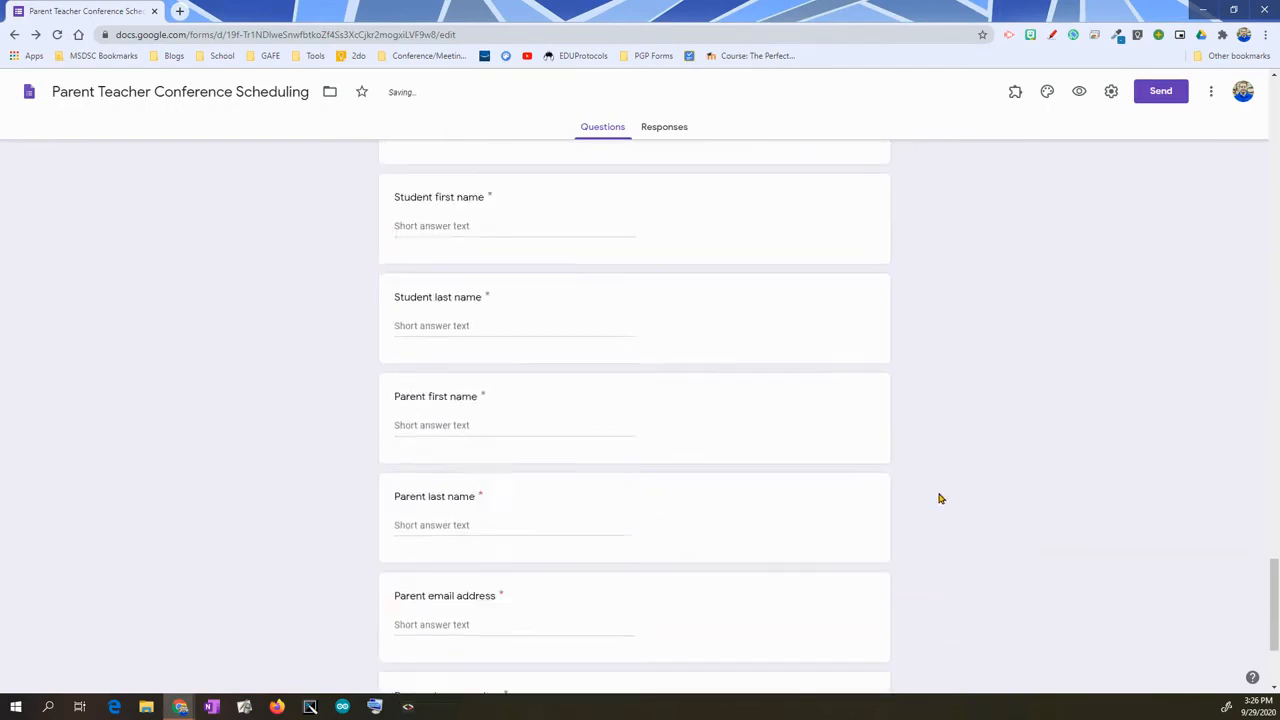
{"action": "scroll", "coordinate": [937, 497], "scroll_direction": "down", "scroll_amount": 3}
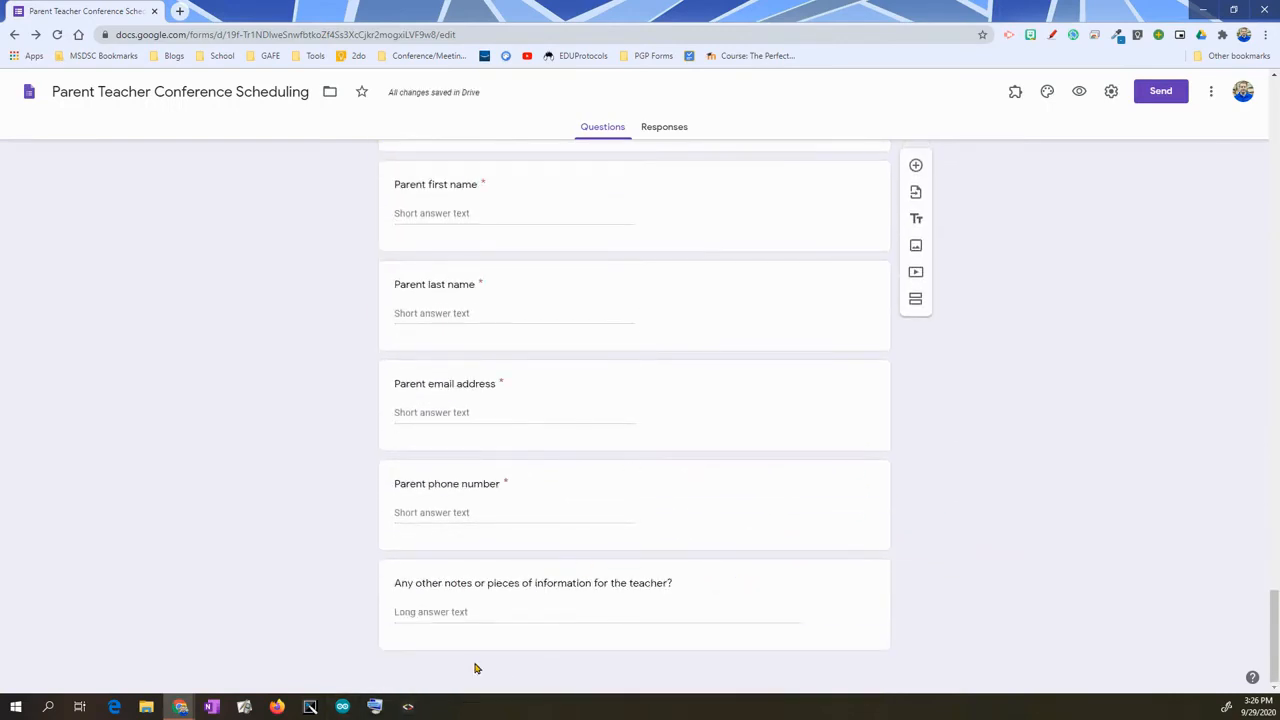
{"action": "scroll", "coordinate": [983, 594], "scroll_direction": "up", "scroll_amount": 2}
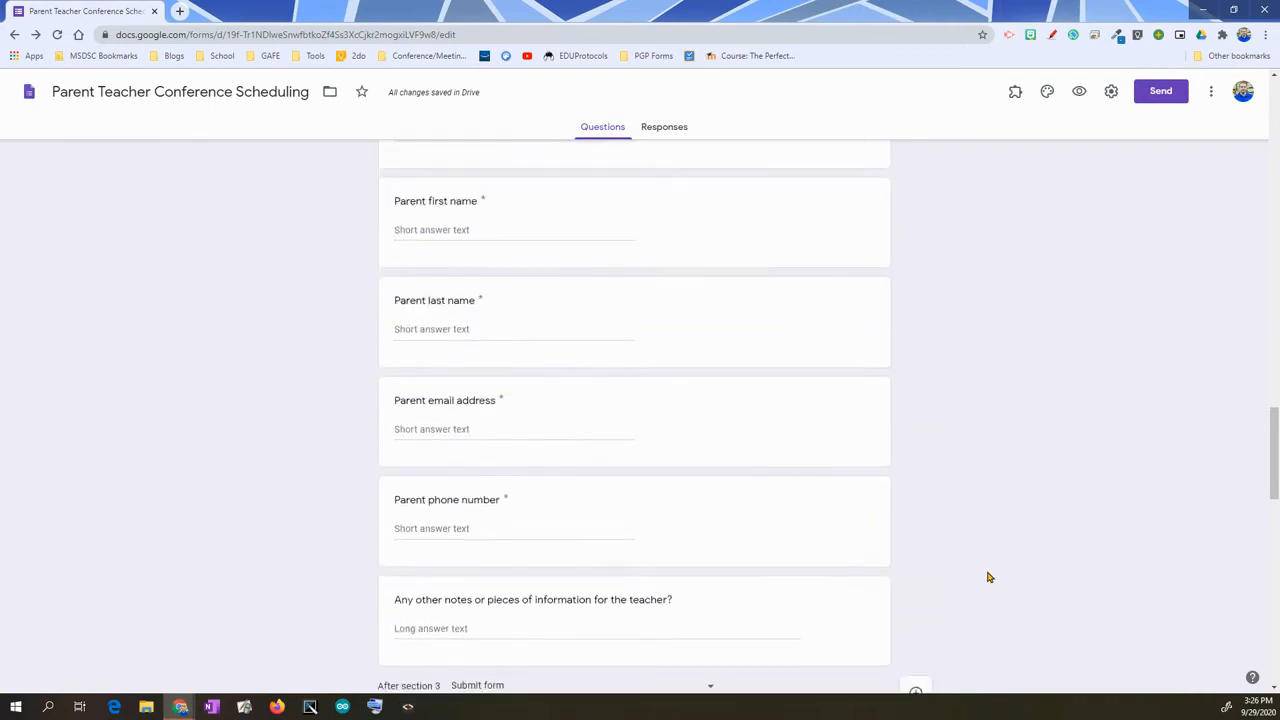
{"action": "scroll", "coordinate": [983, 580], "scroll_direction": "down", "scroll_amount": 4}
{"action": "scroll", "coordinate": [980, 569], "scroll_direction": "up", "scroll_amount": 15}
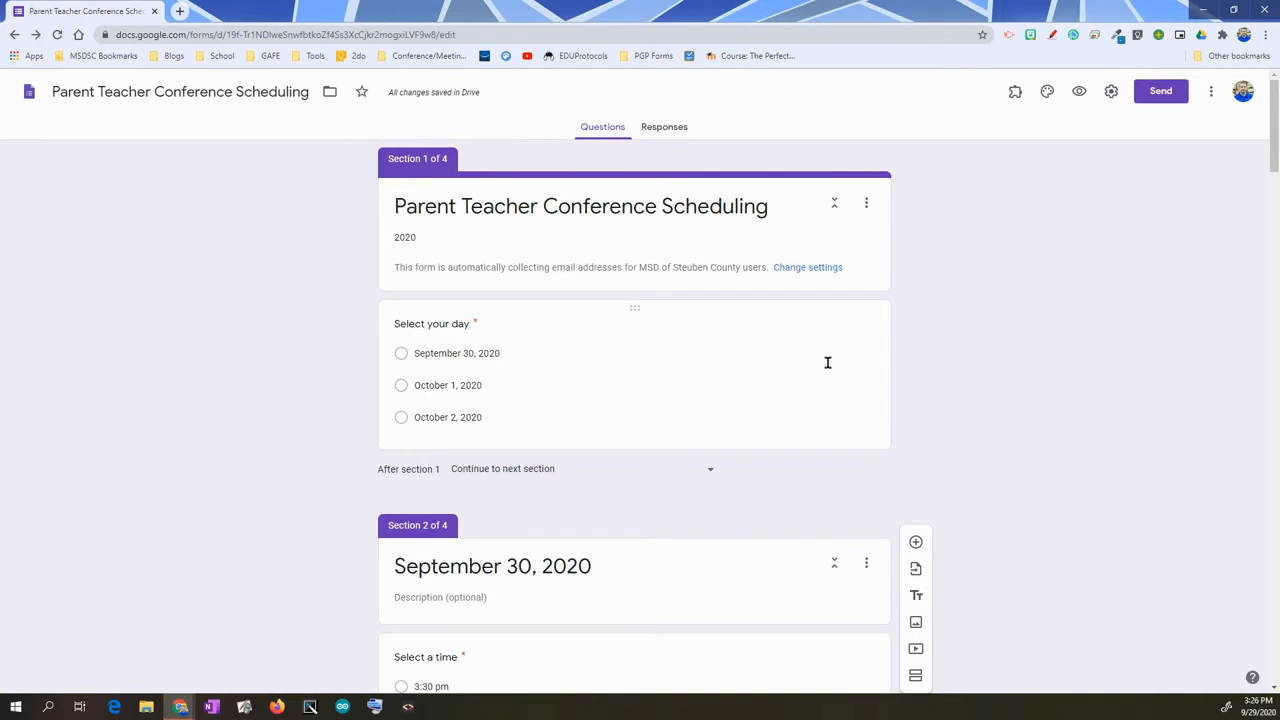
{"action": "left_click", "coordinate": [748, 377]}
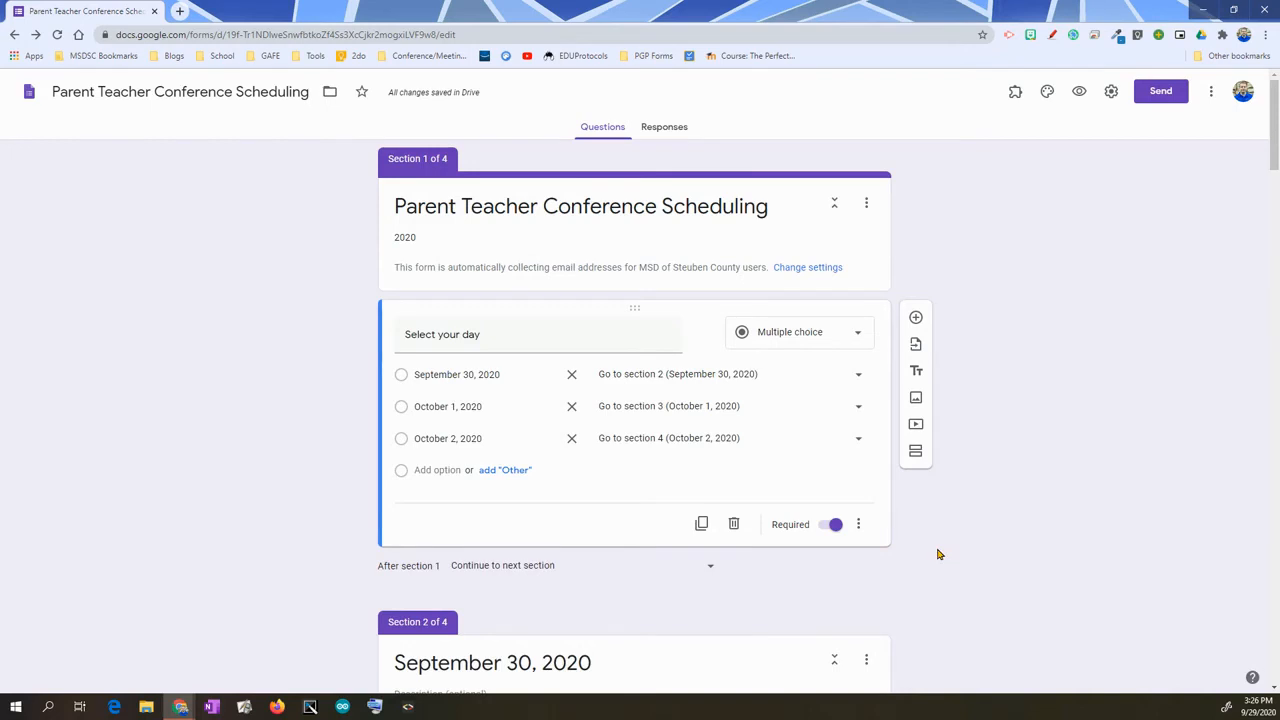
{"action": "scroll", "coordinate": [914, 560], "scroll_direction": "down", "scroll_amount": 6}
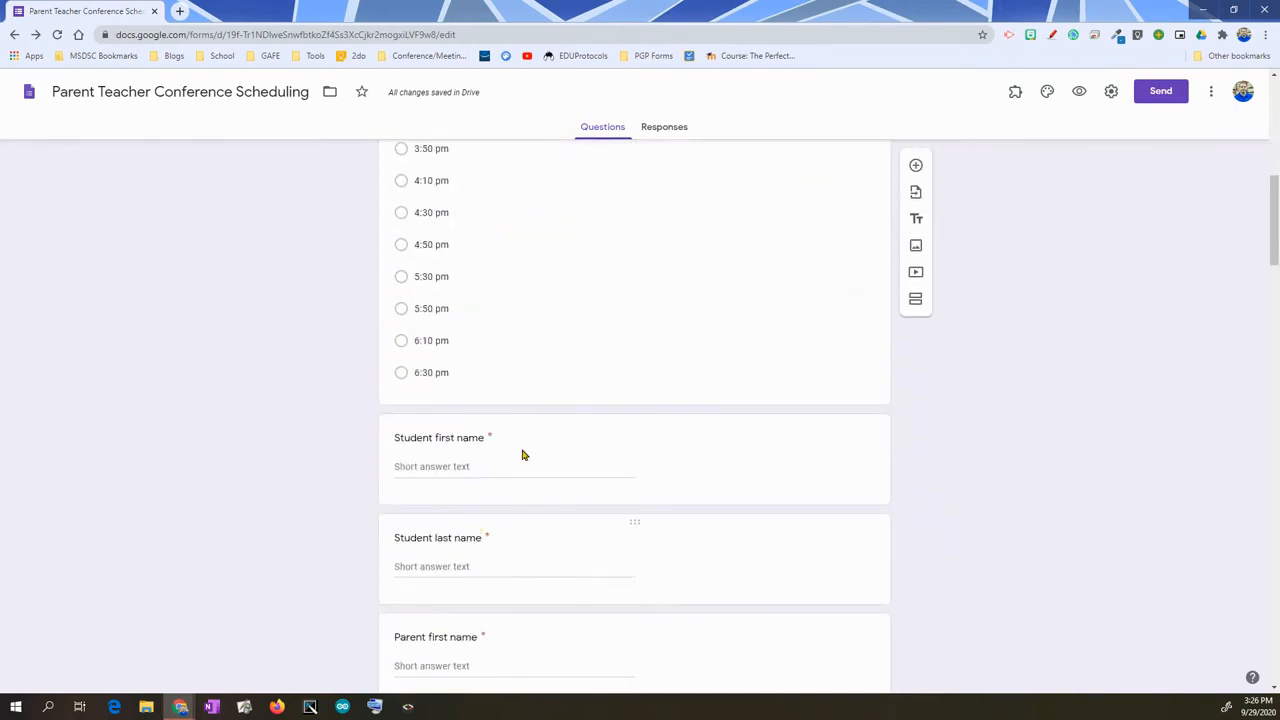
{"action": "scroll", "coordinate": [1017, 414], "scroll_direction": "up", "scroll_amount": 1}
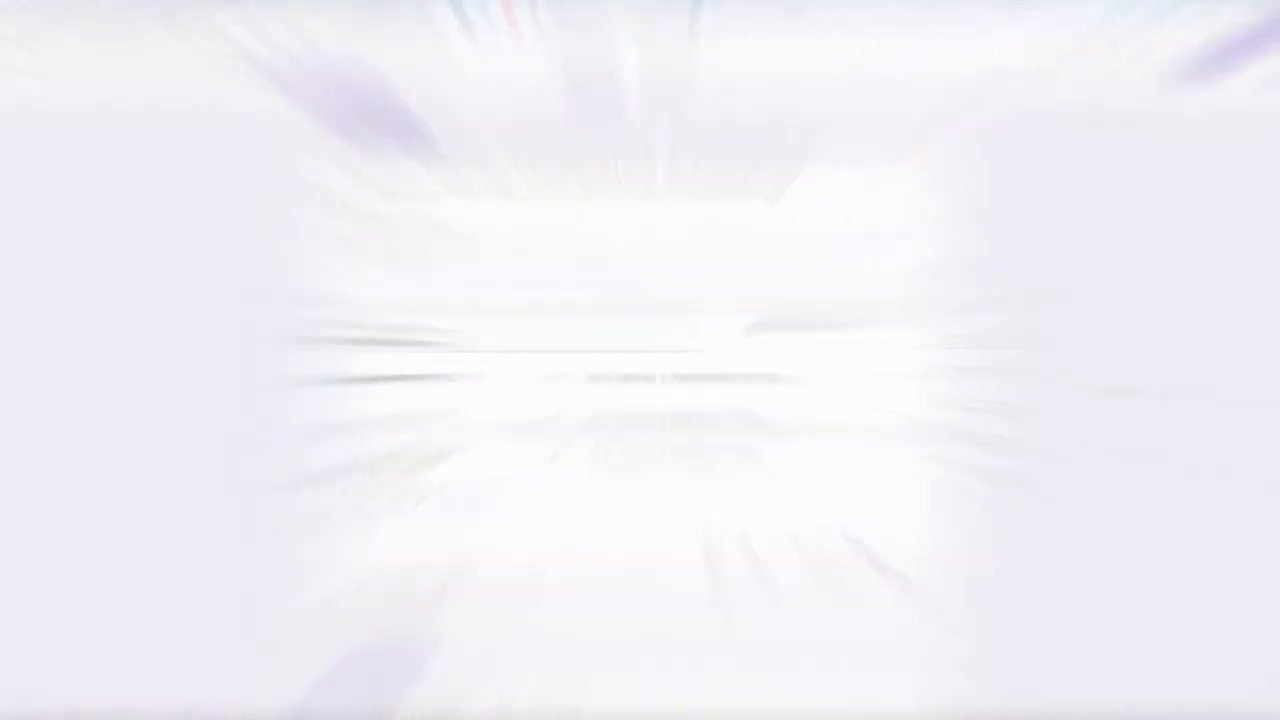
{"action": "scroll", "coordinate": [1050, 387], "scroll_direction": "up", "scroll_amount": 4}
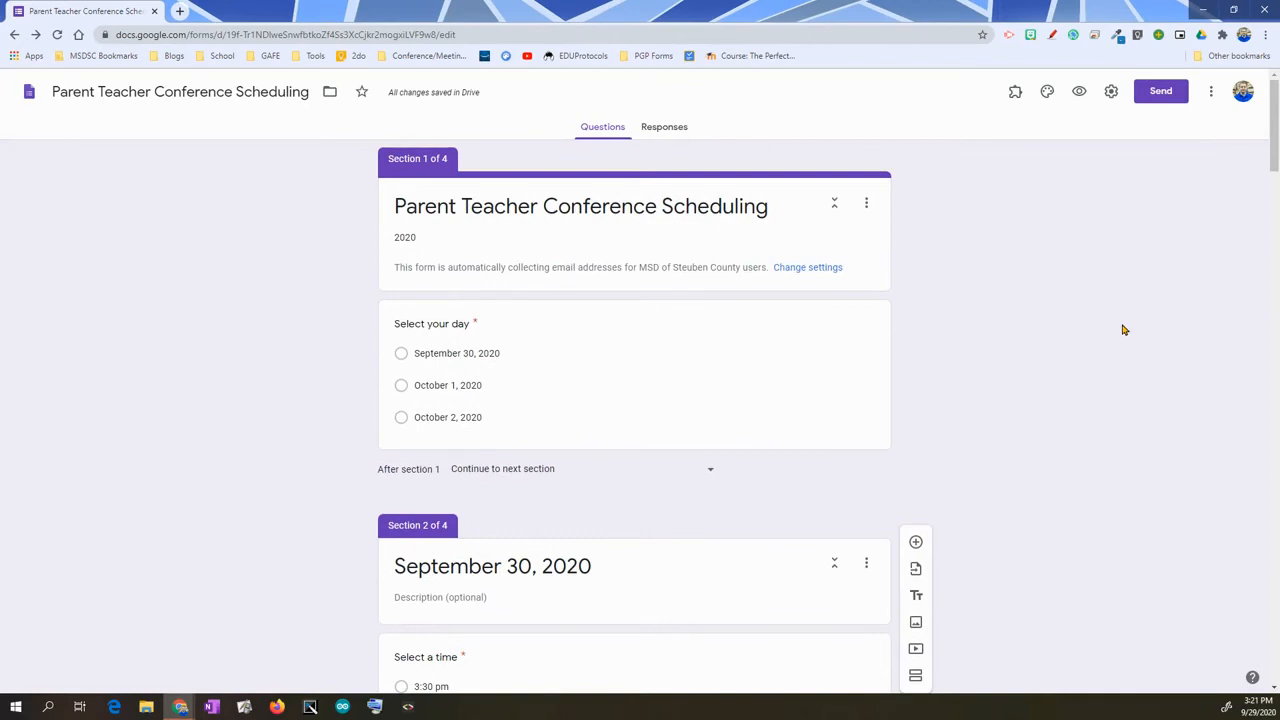
- Search the add-ons marketplace for 'choice', confirm Choice Removal is installed, then close the marketplace
{"action": "left_click", "coordinate": [1211, 92]}
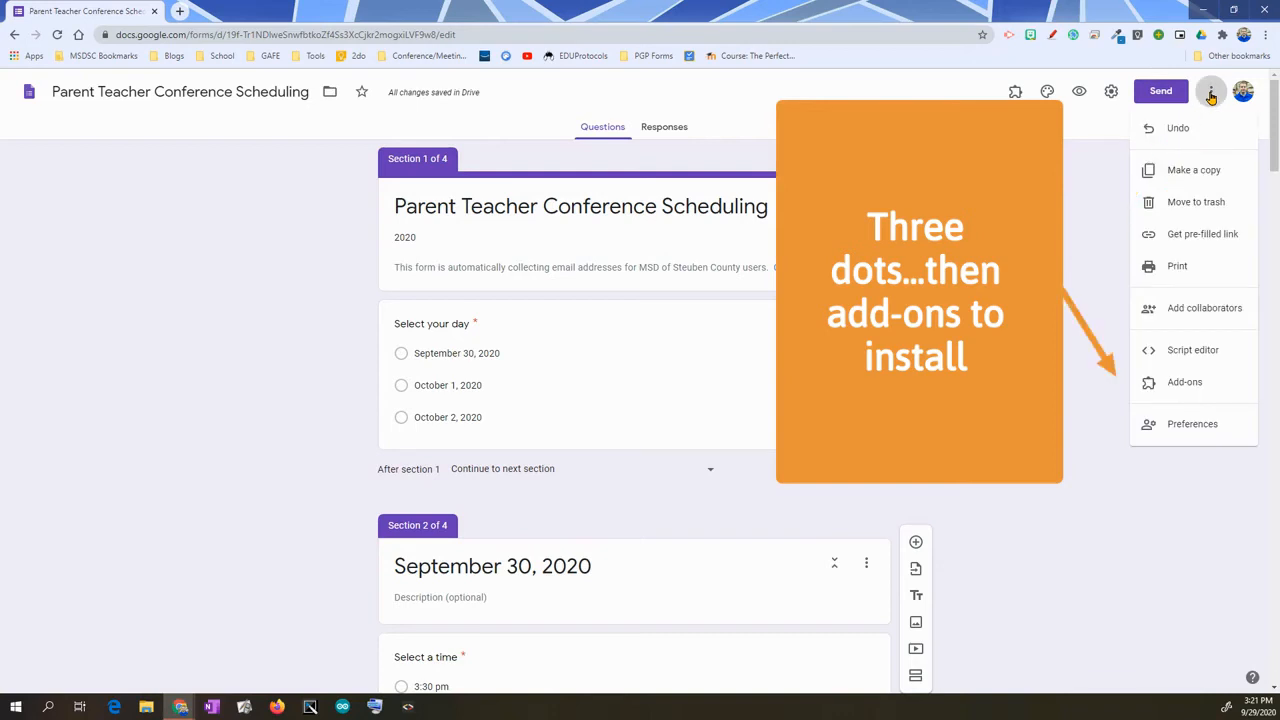
{"action": "left_click", "coordinate": [1183, 386]}
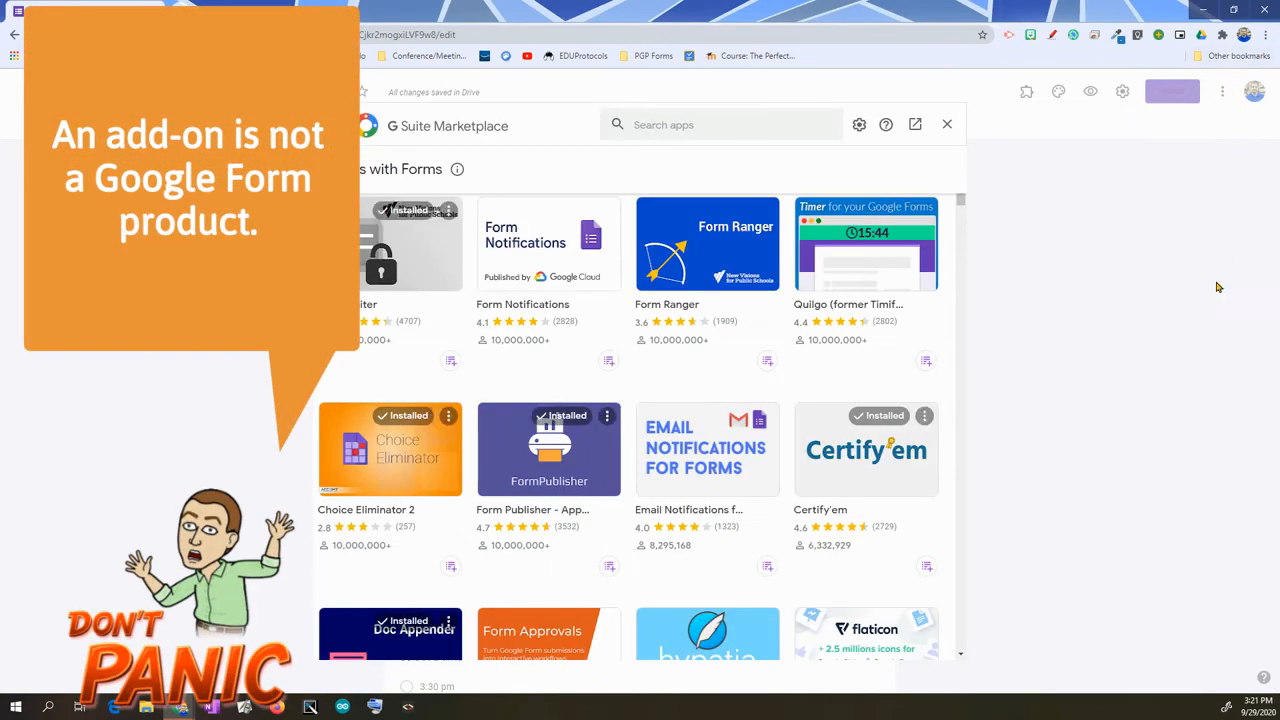
{"action": "left_click", "coordinate": [714, 126]}
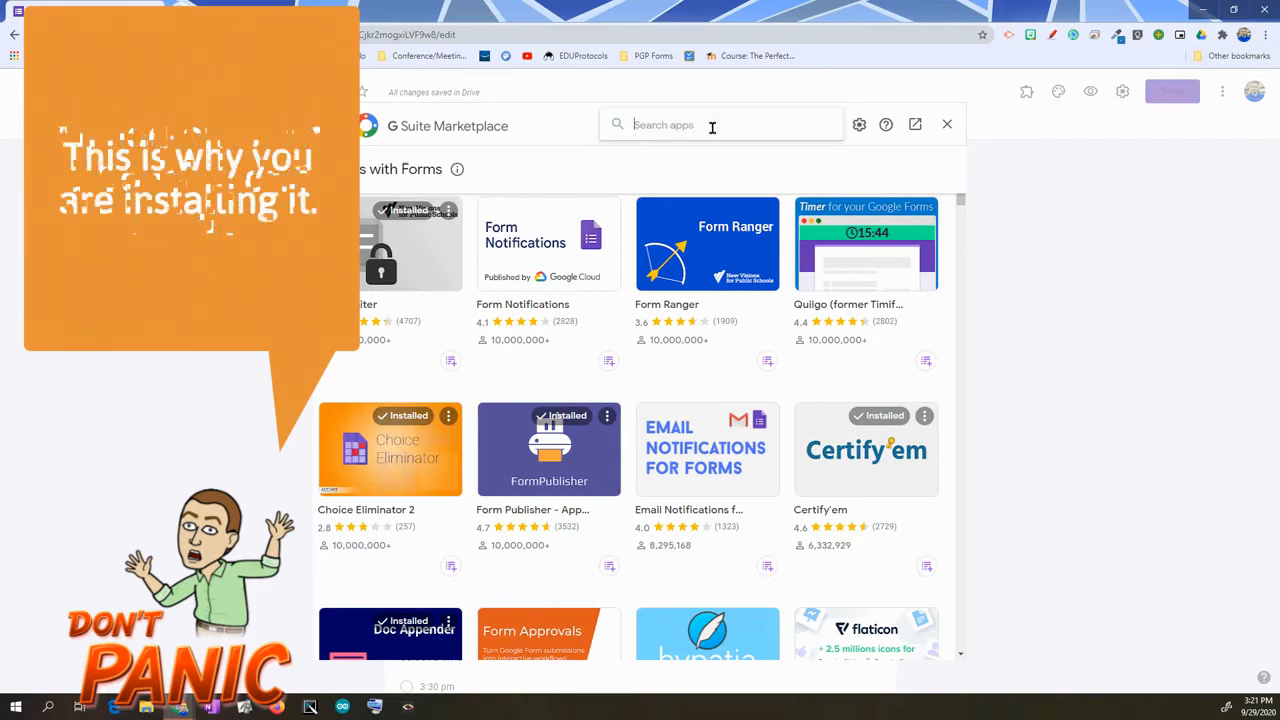
{"action": "type", "text": "choice"}
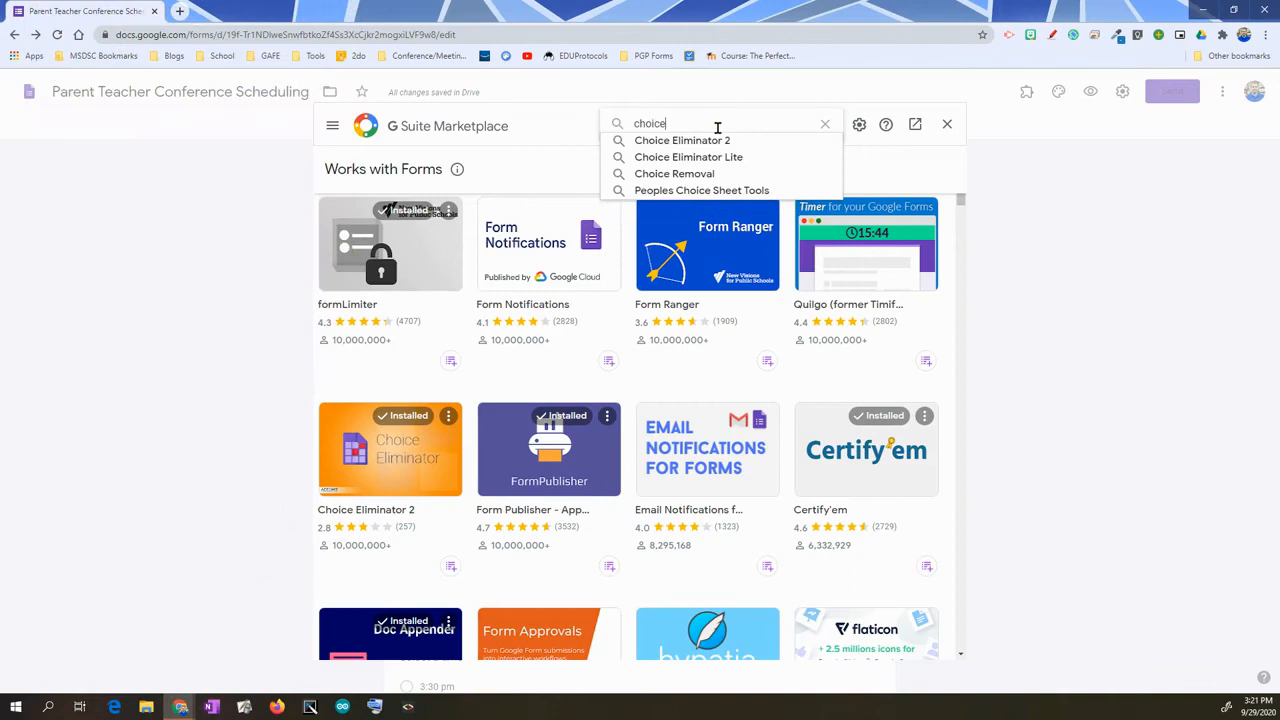
{"action": "key", "text": "Return"}
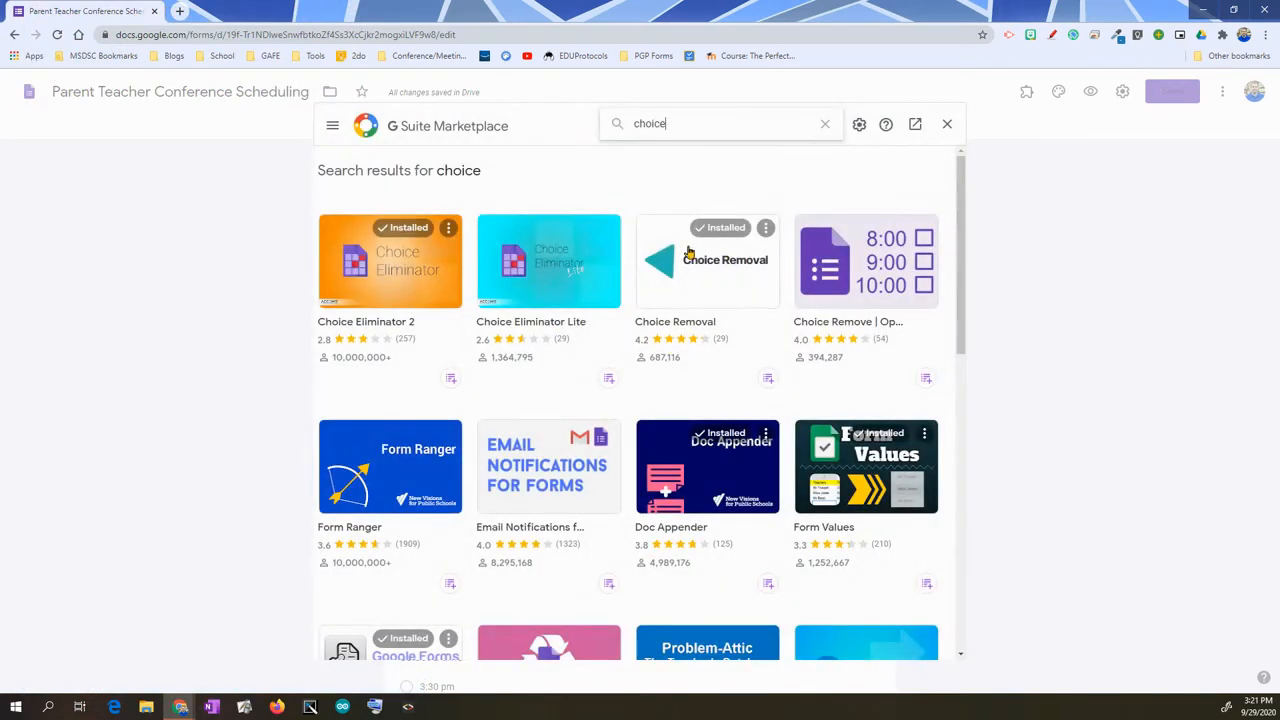
{"action": "left_click", "coordinate": [723, 289]}
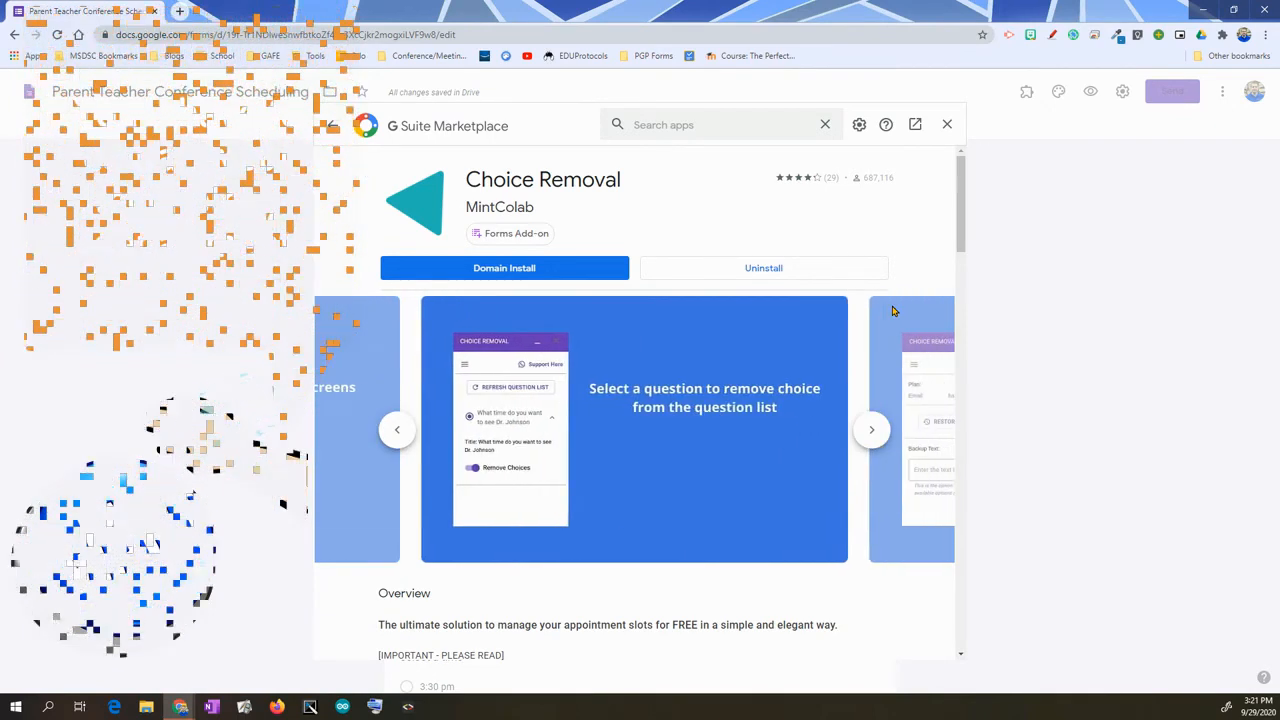
{"action": "left_click", "coordinate": [948, 125]}
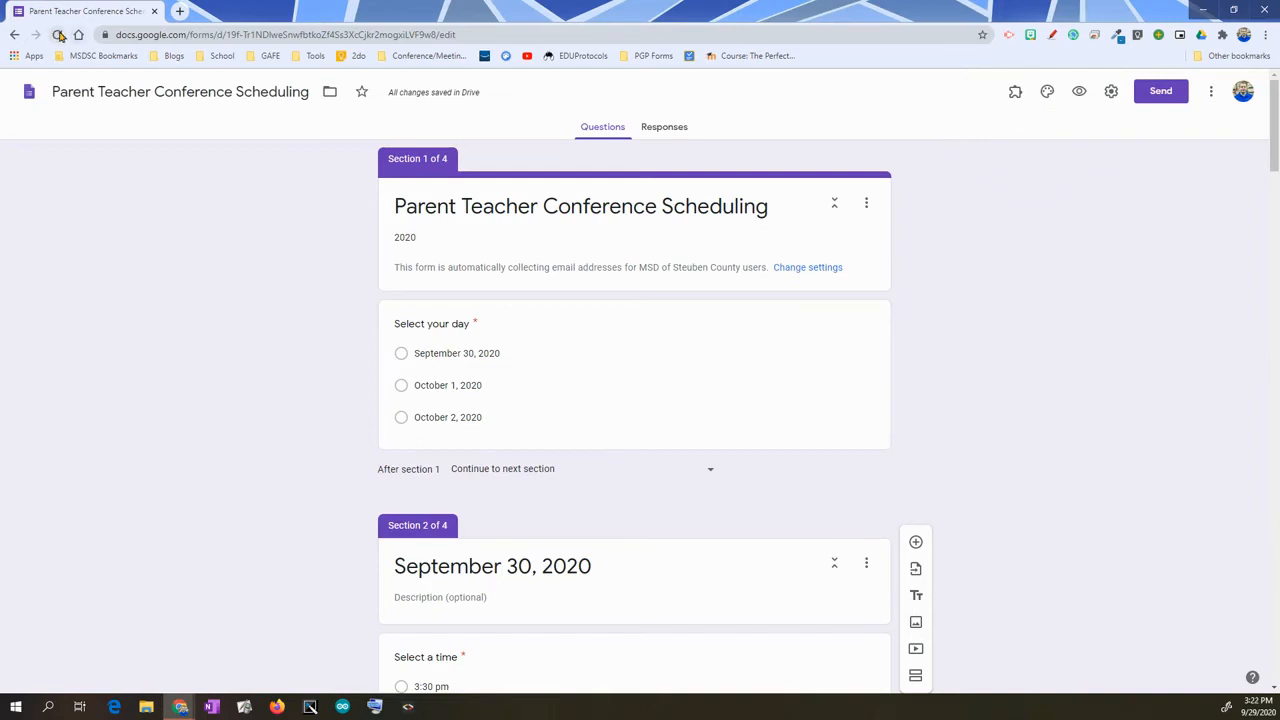
- Check the Choice Removal add-on menu, then reload the form editor
{"action": "left_click", "coordinate": [1016, 97]}
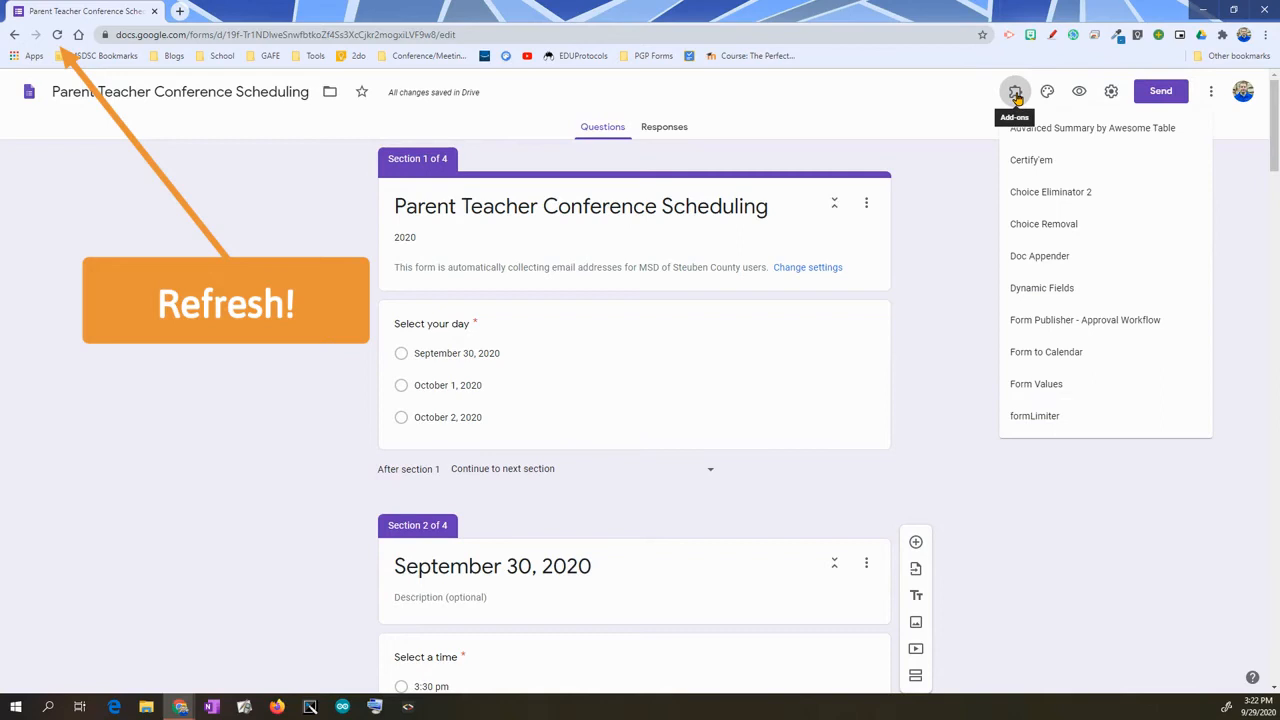
{"action": "left_click", "coordinate": [1044, 228]}
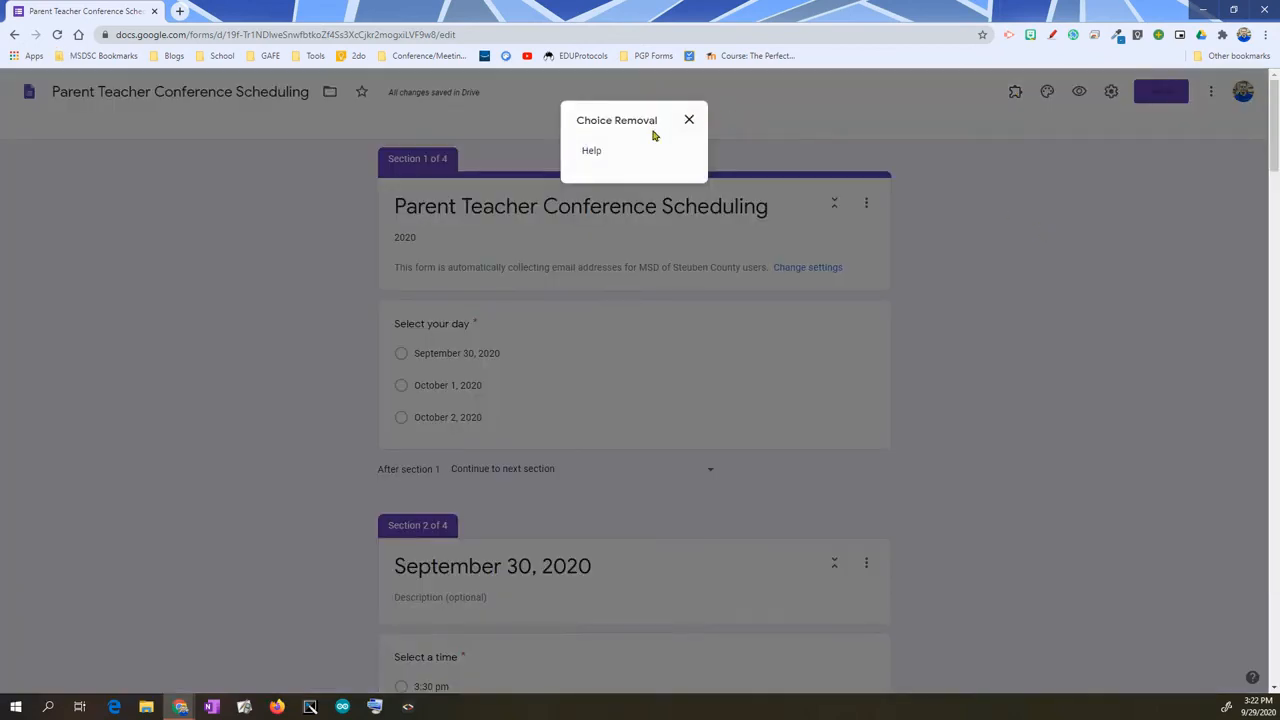
{"action": "left_click", "coordinate": [690, 120]}
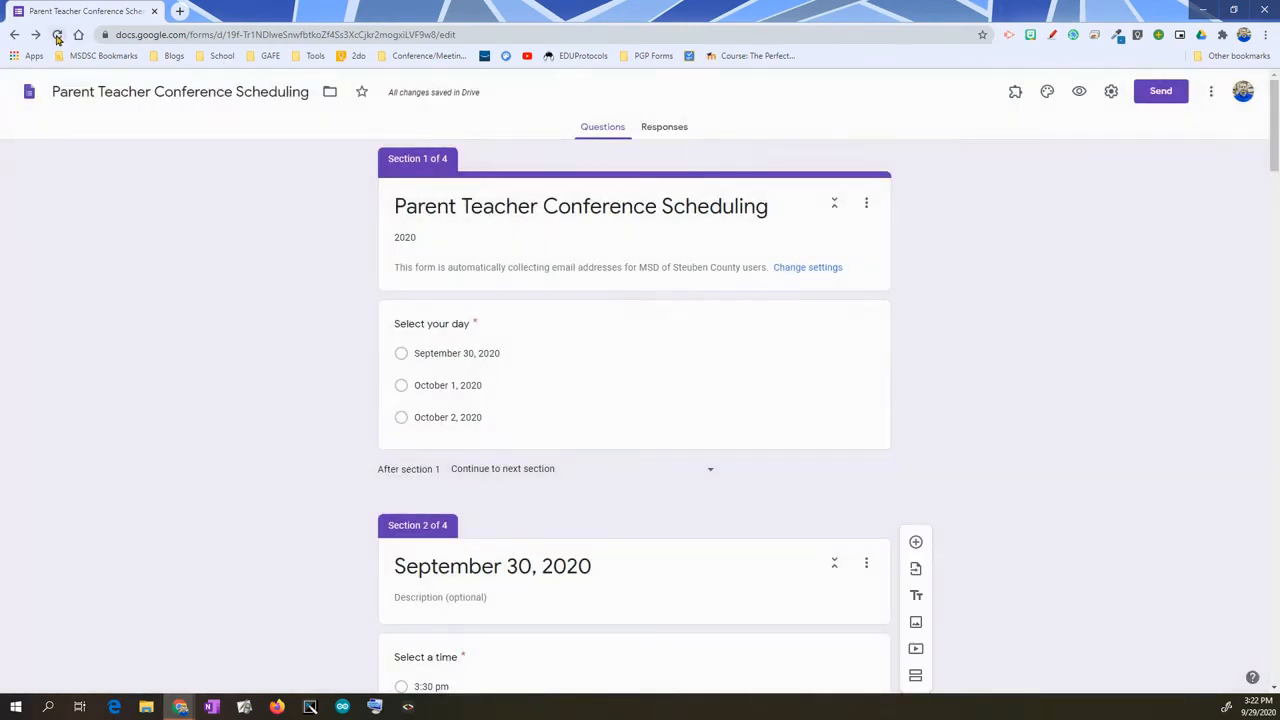
{"action": "left_click", "coordinate": [57, 34]}
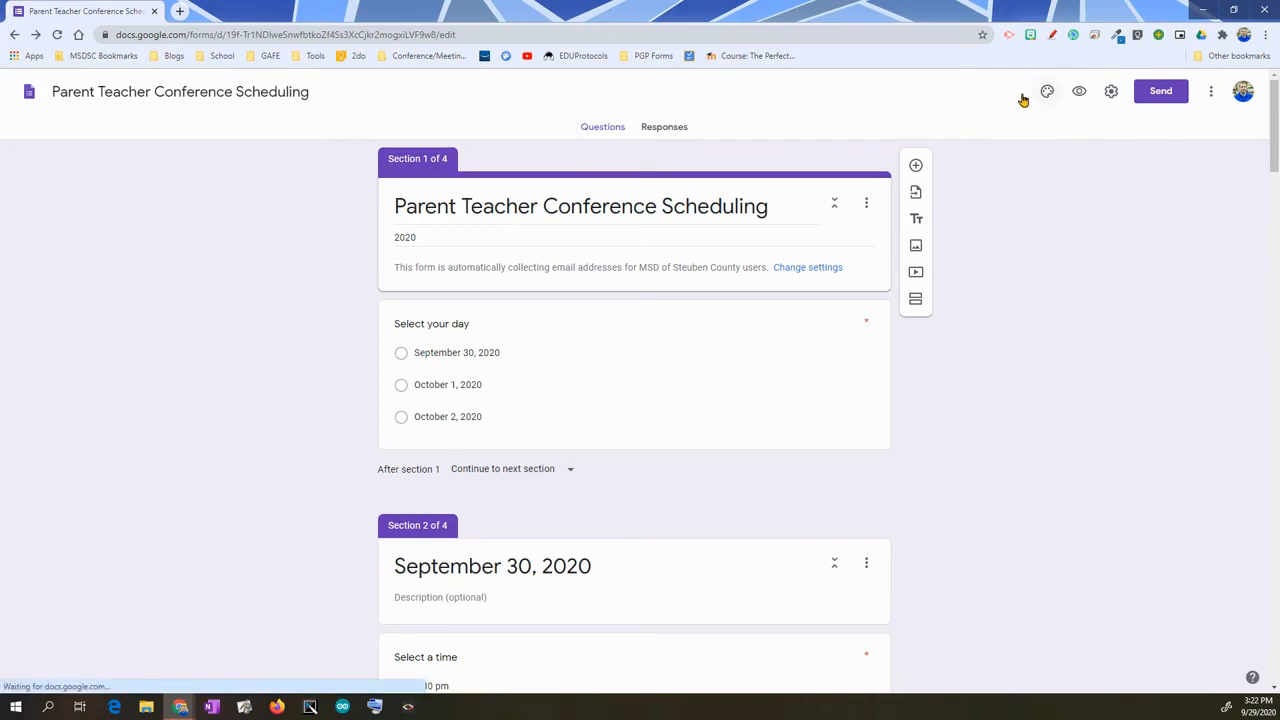
- In Choice Removal's configuration, enable Remove Choices for the Select a time questions
{"action": "left_click", "coordinate": [1016, 95]}
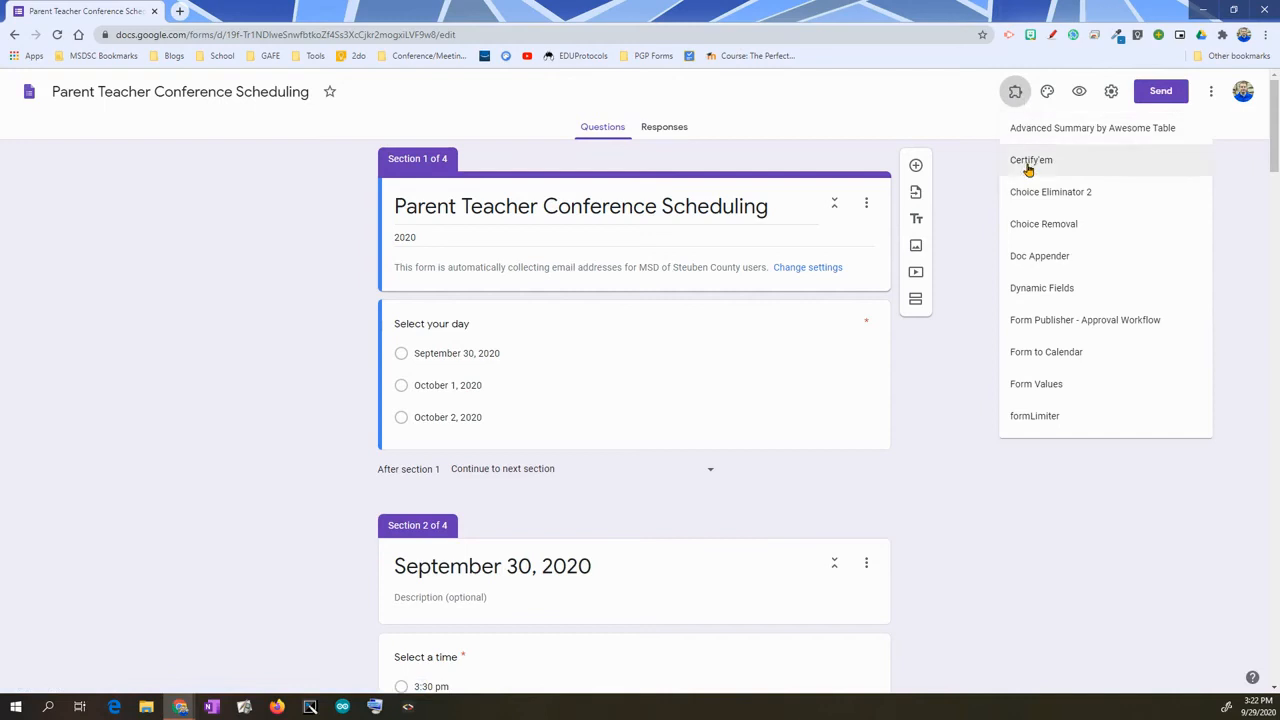
{"action": "left_click", "coordinate": [1043, 224]}
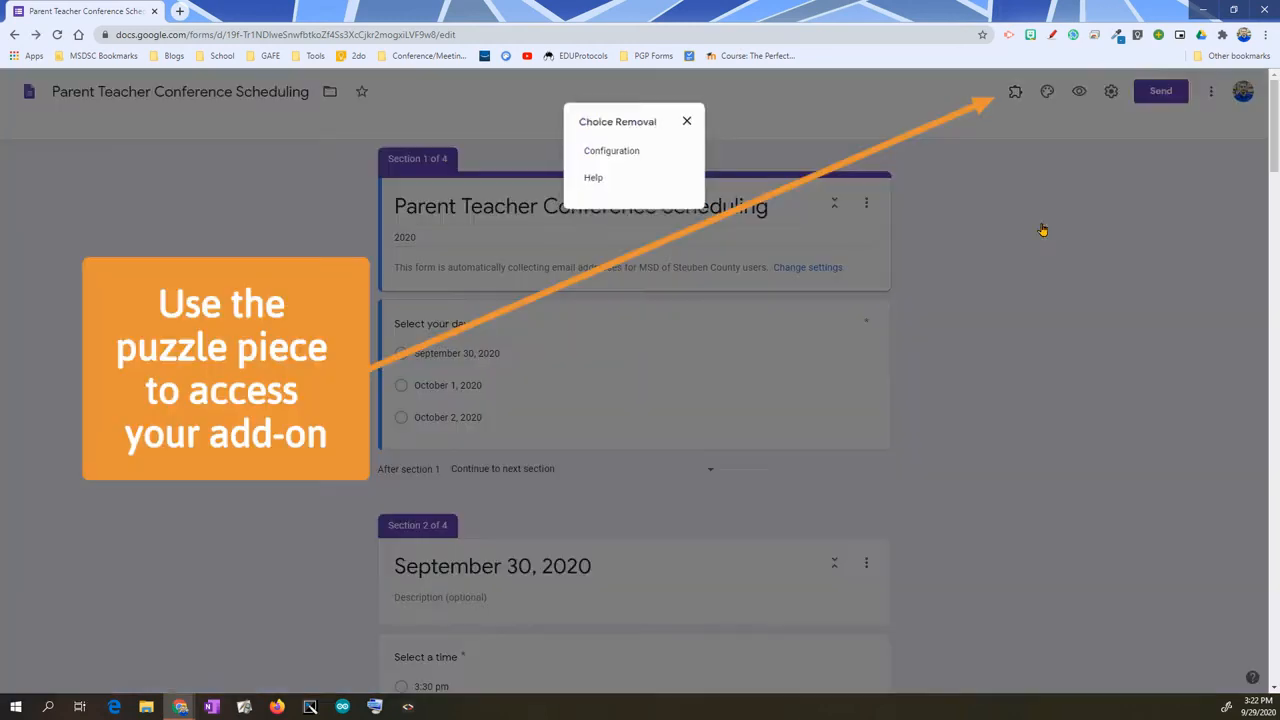
{"action": "left_click", "coordinate": [620, 152]}
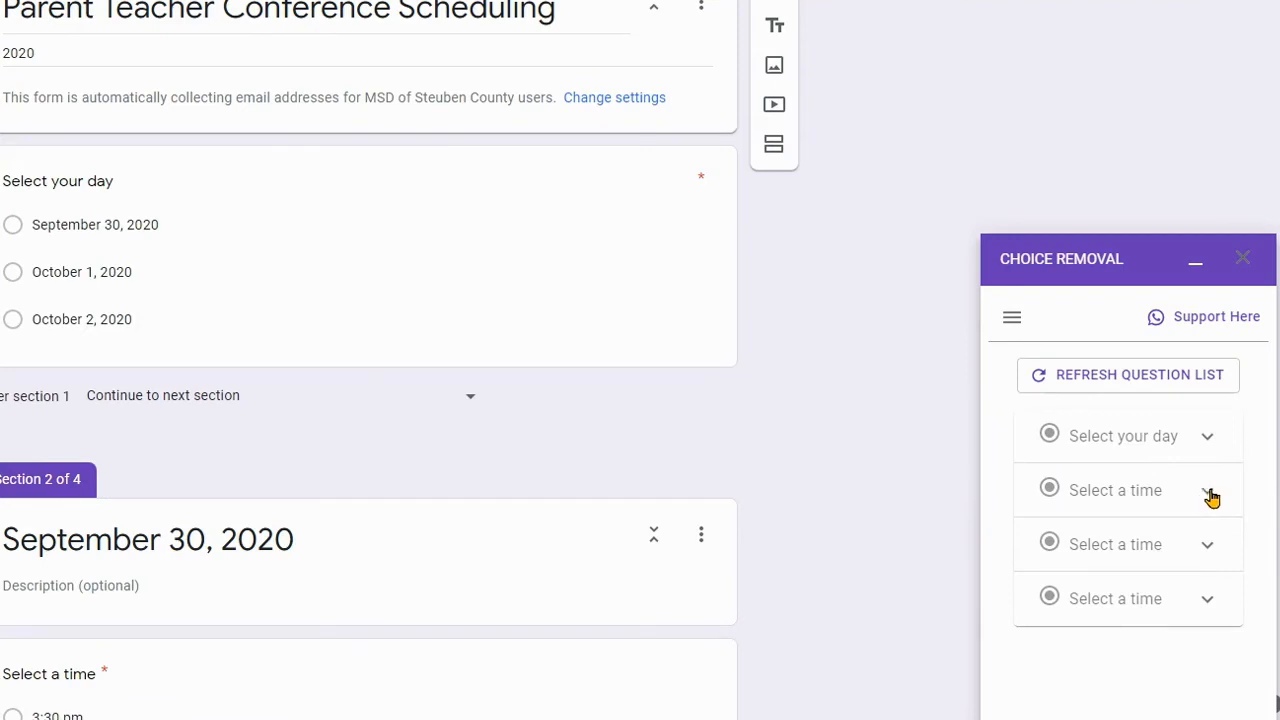
{"action": "left_click", "coordinate": [1206, 494]}
{"action": "left_click", "coordinate": [1050, 614]}
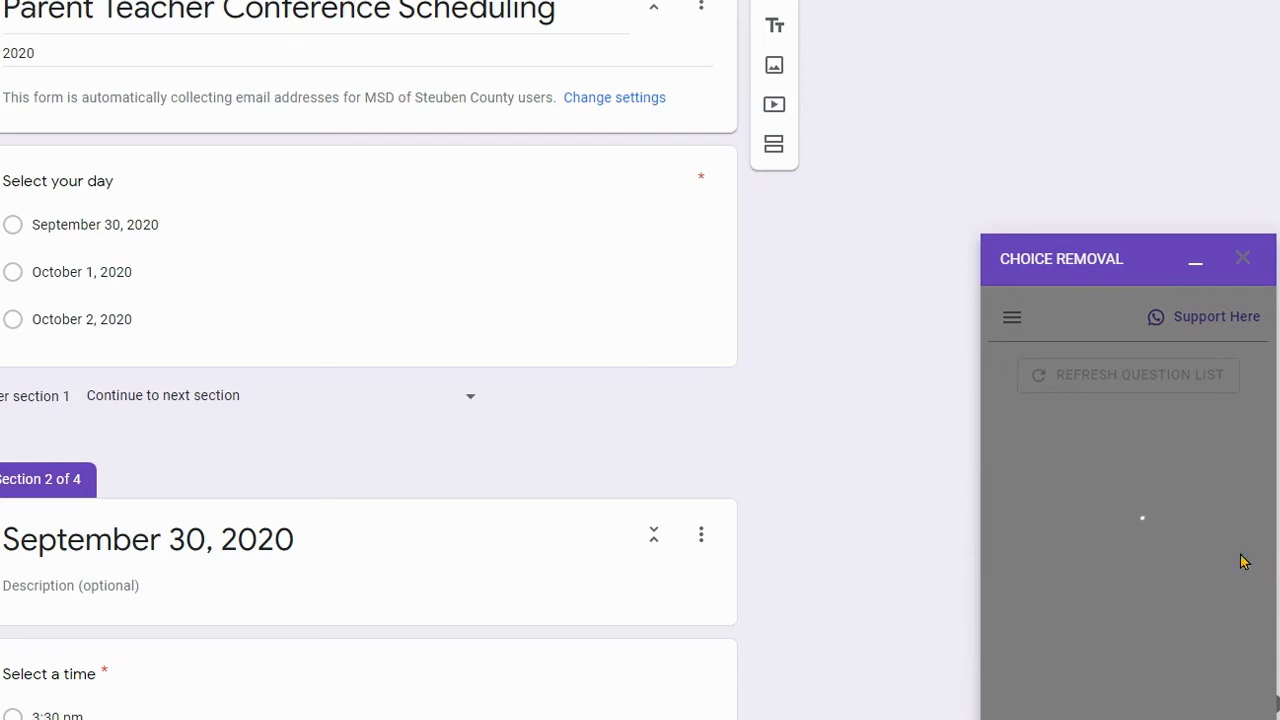
{"action": "left_click", "coordinate": [1130, 628]}
{"action": "left_click", "coordinate": [1195, 690]}
{"action": "left_click", "coordinate": [1133, 682]}
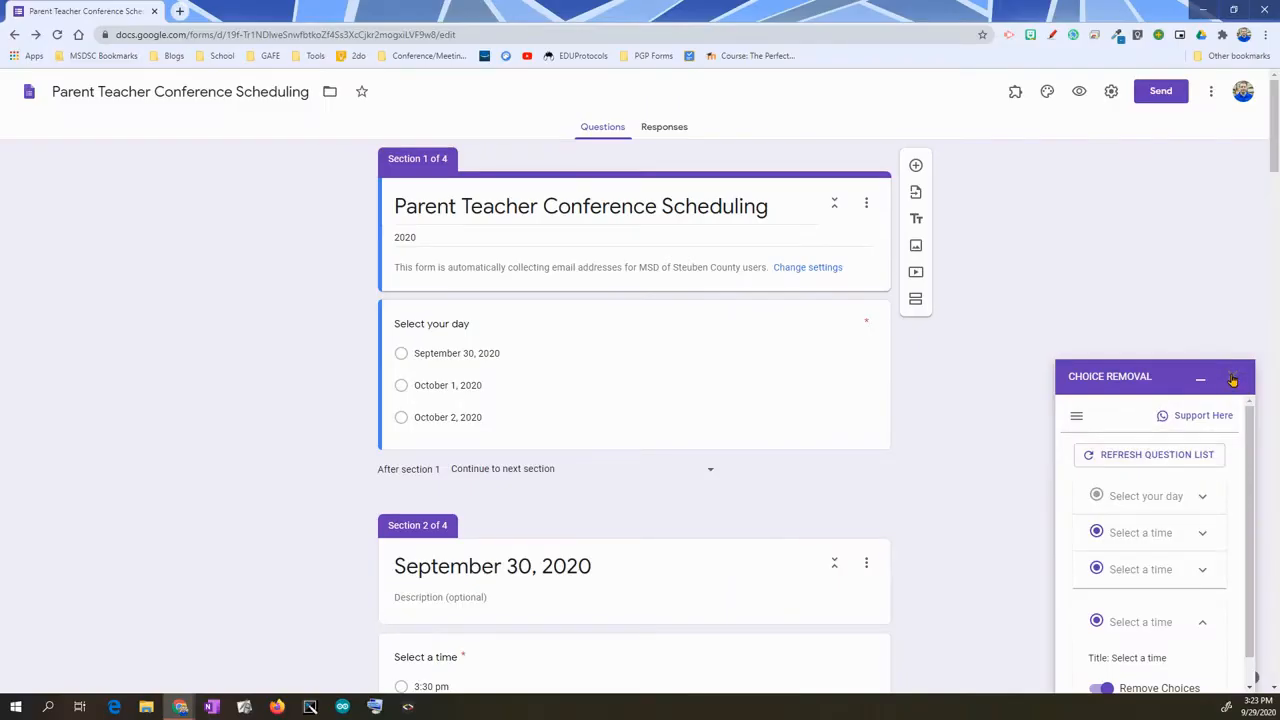
{"action": "left_click", "coordinate": [1233, 378]}
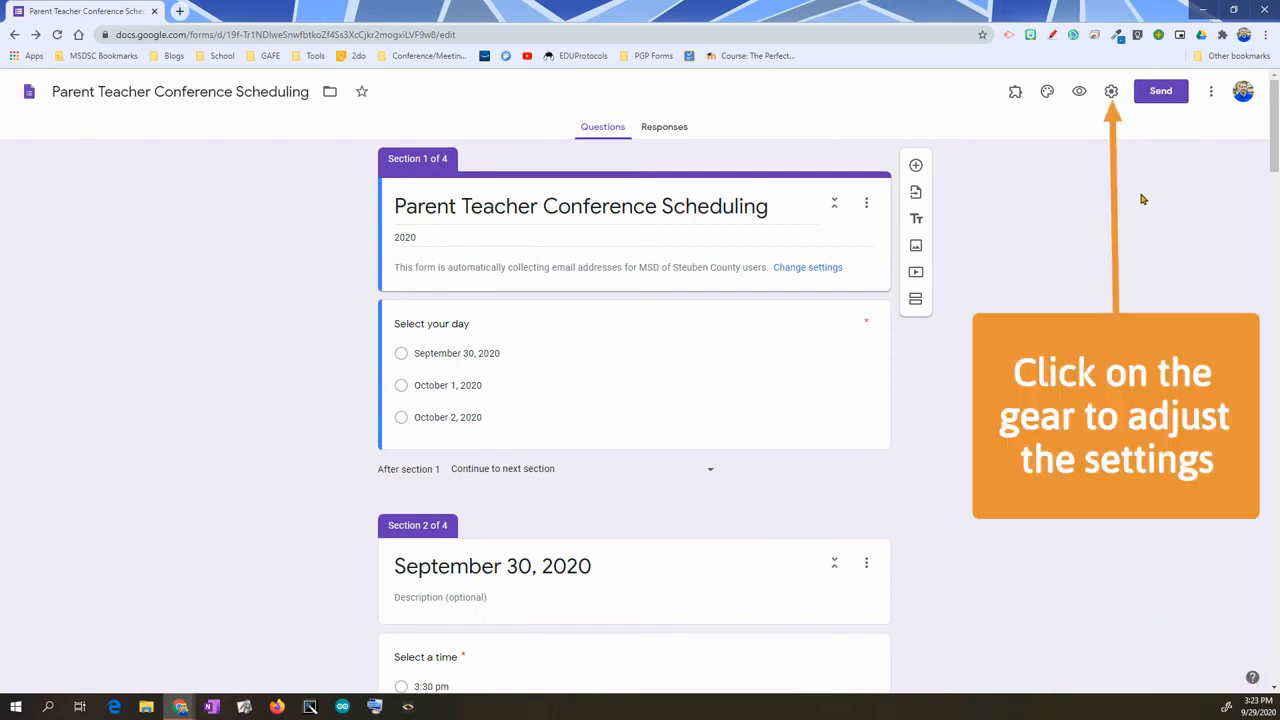
- Turn off response receipts, keep district sign-in required, and limit respondents to one response
{"action": "left_click", "coordinate": [1111, 93]}
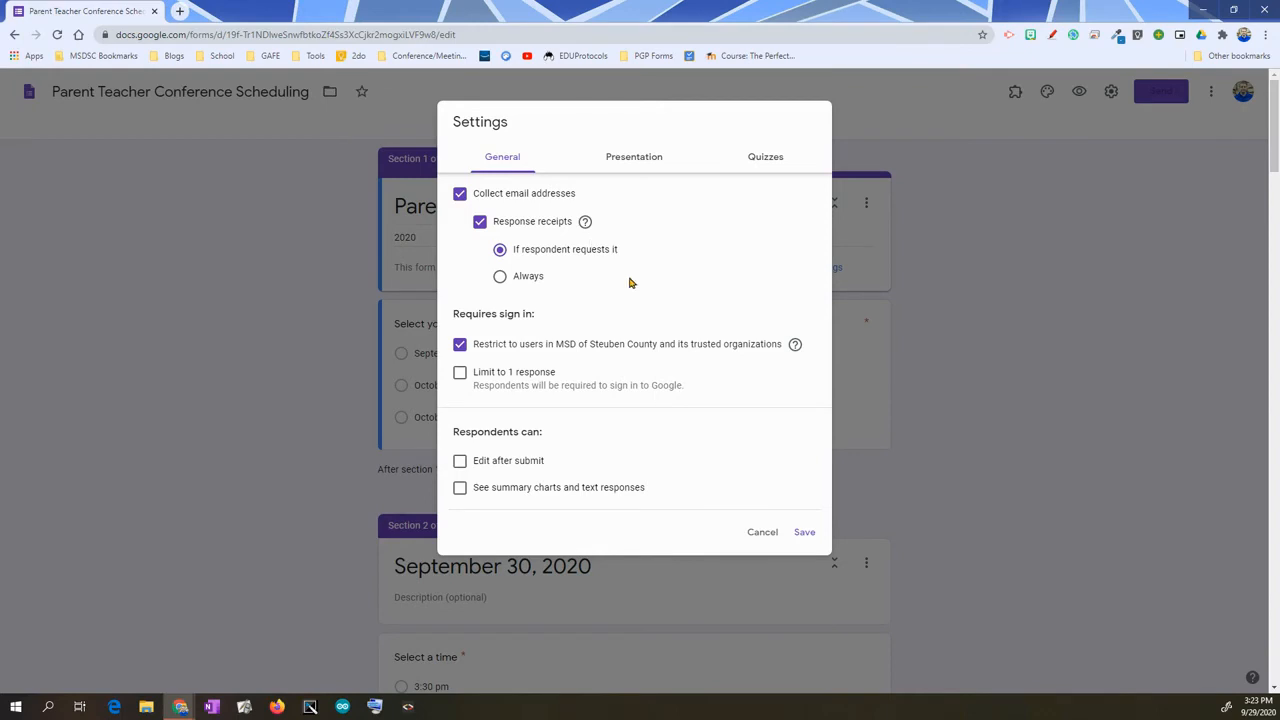
{"action": "left_click", "coordinate": [484, 232]}
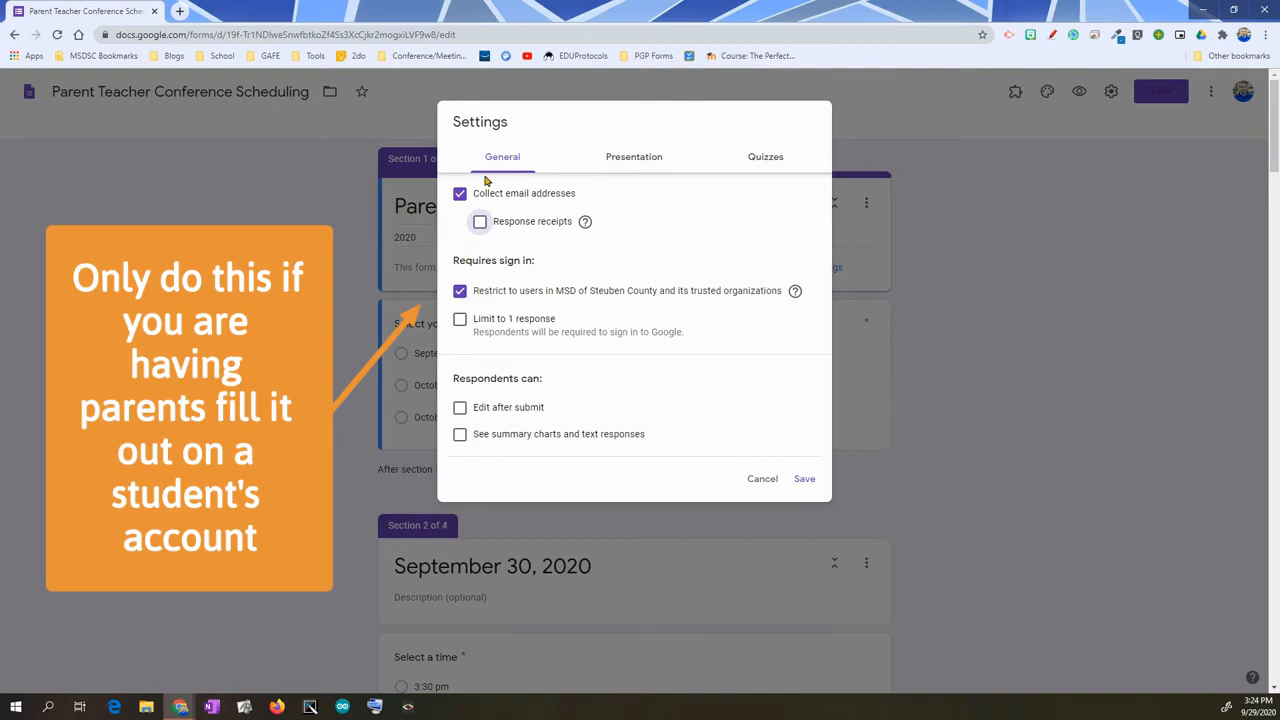
{"action": "left_click", "coordinate": [483, 288]}
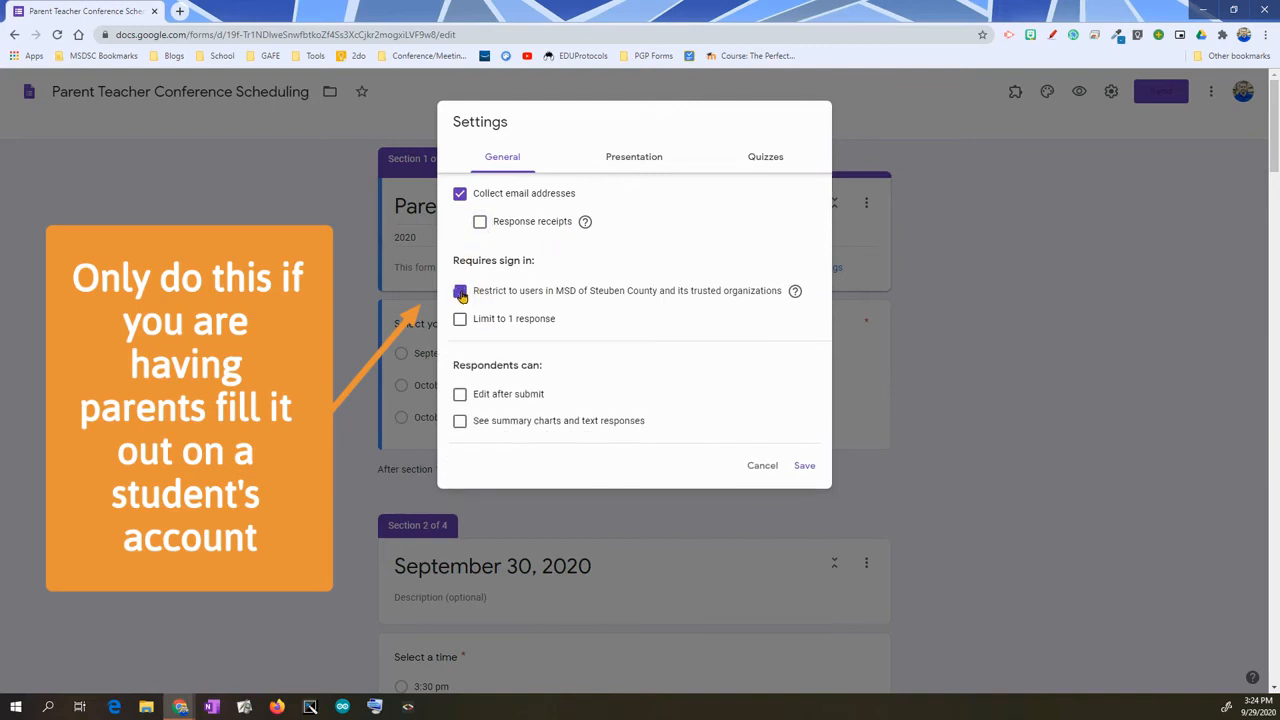
{"action": "left_click", "coordinate": [460, 291]}
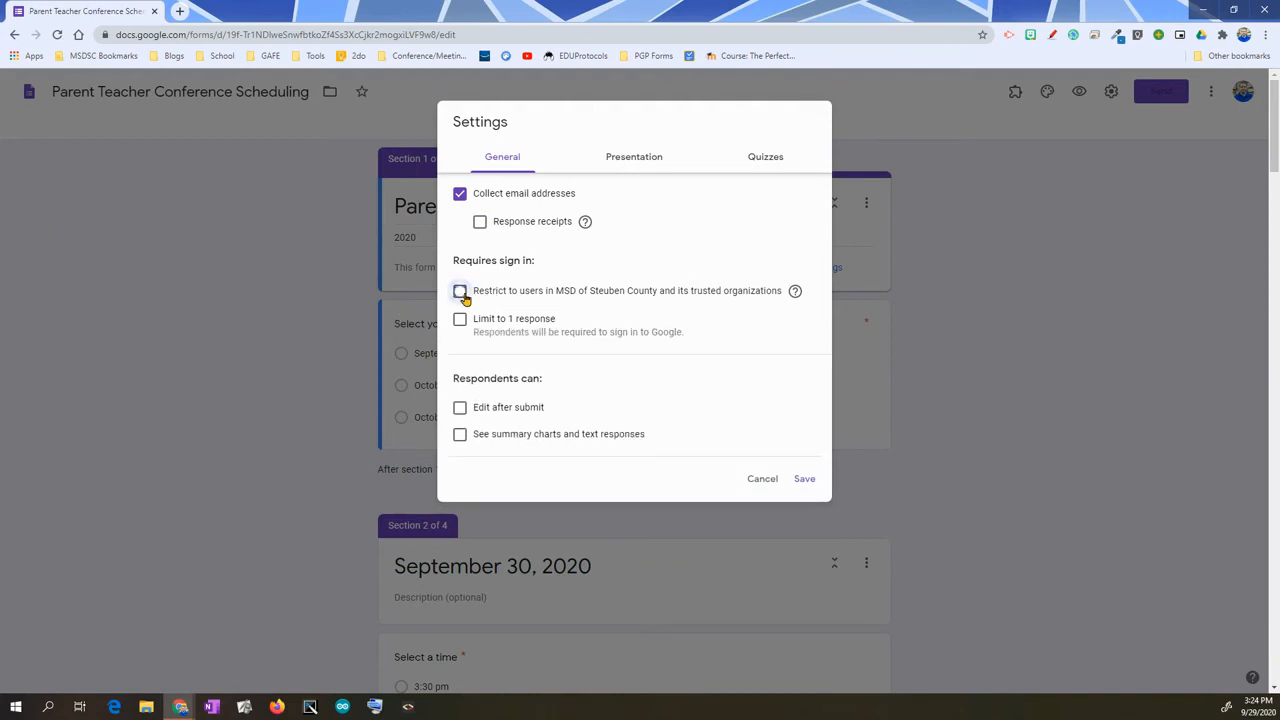
{"action": "left_click", "coordinate": [459, 320]}
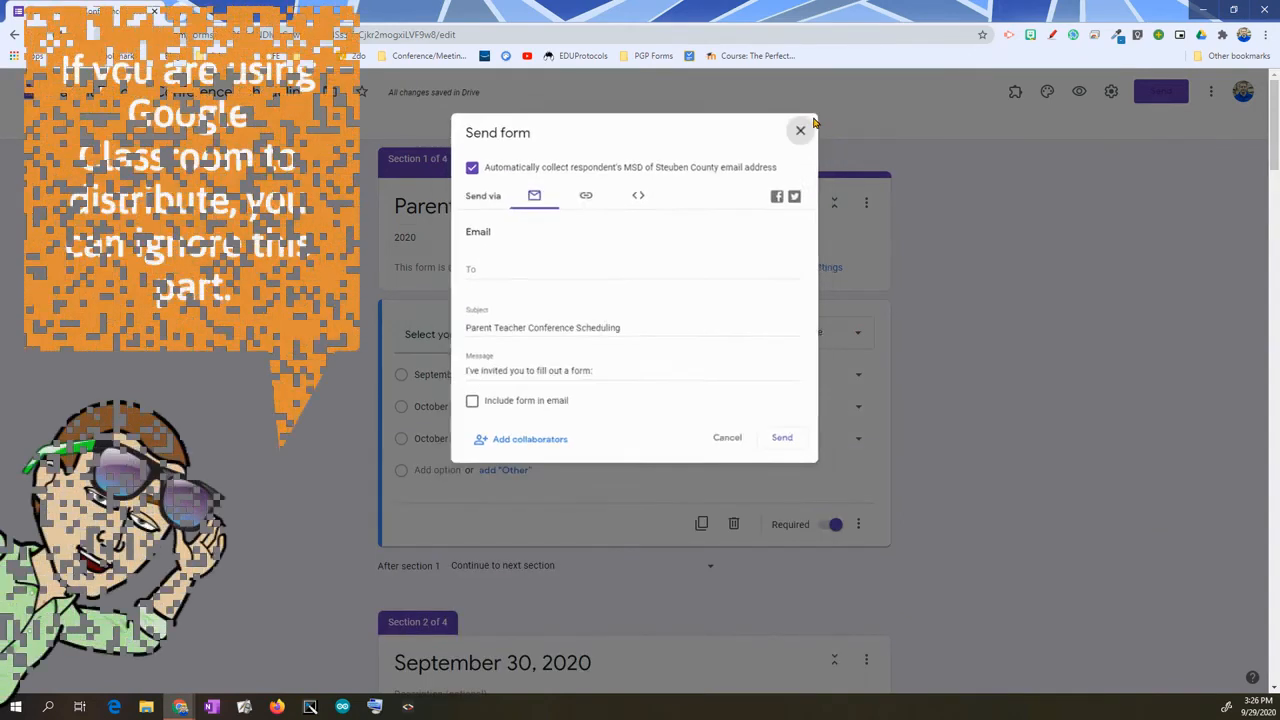
- Copy the form's shortened share link and close the Send dialog
{"action": "left_click", "coordinate": [1001, 224]}
{"action": "left_click", "coordinate": [1155, 93]}
{"action": "left_click", "coordinate": [583, 192]}
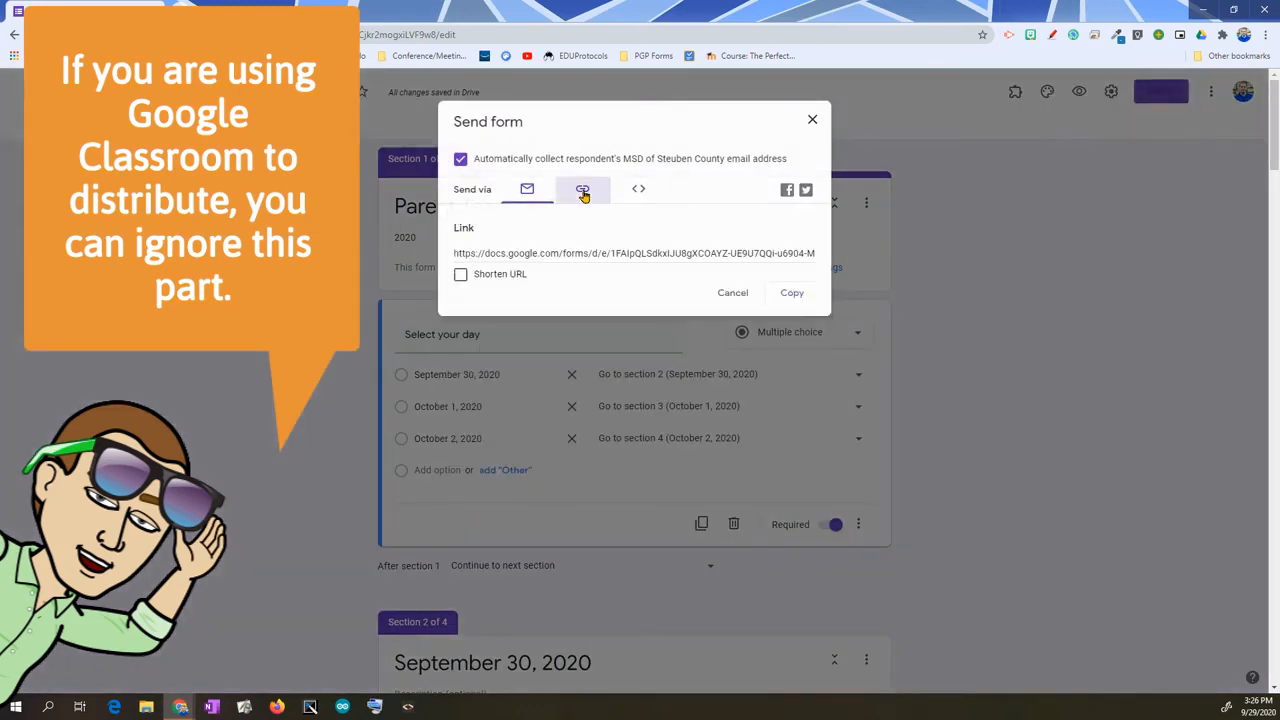
{"action": "left_click", "coordinate": [460, 274]}
{"action": "left_click", "coordinate": [791, 293]}
{"action": "left_click", "coordinate": [812, 121]}
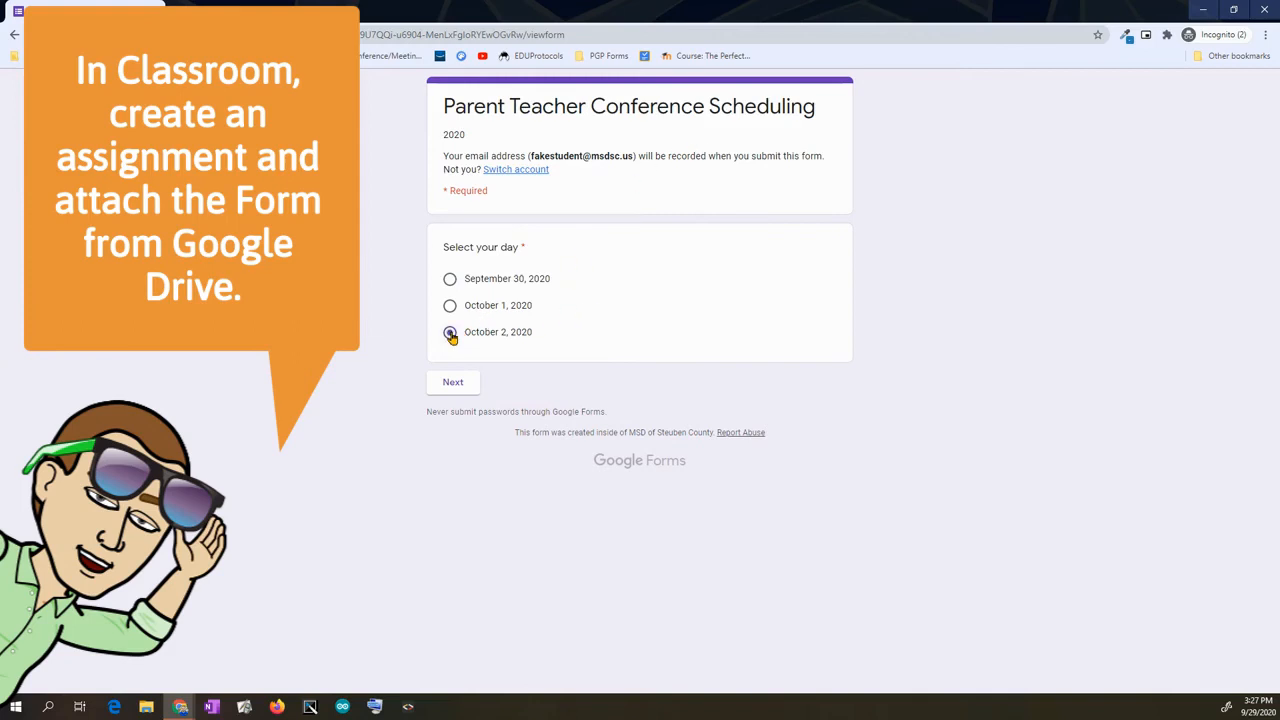
- Advance to the next page and pick the 5:50 pm time slot
{"action": "left_click", "coordinate": [471, 385]}
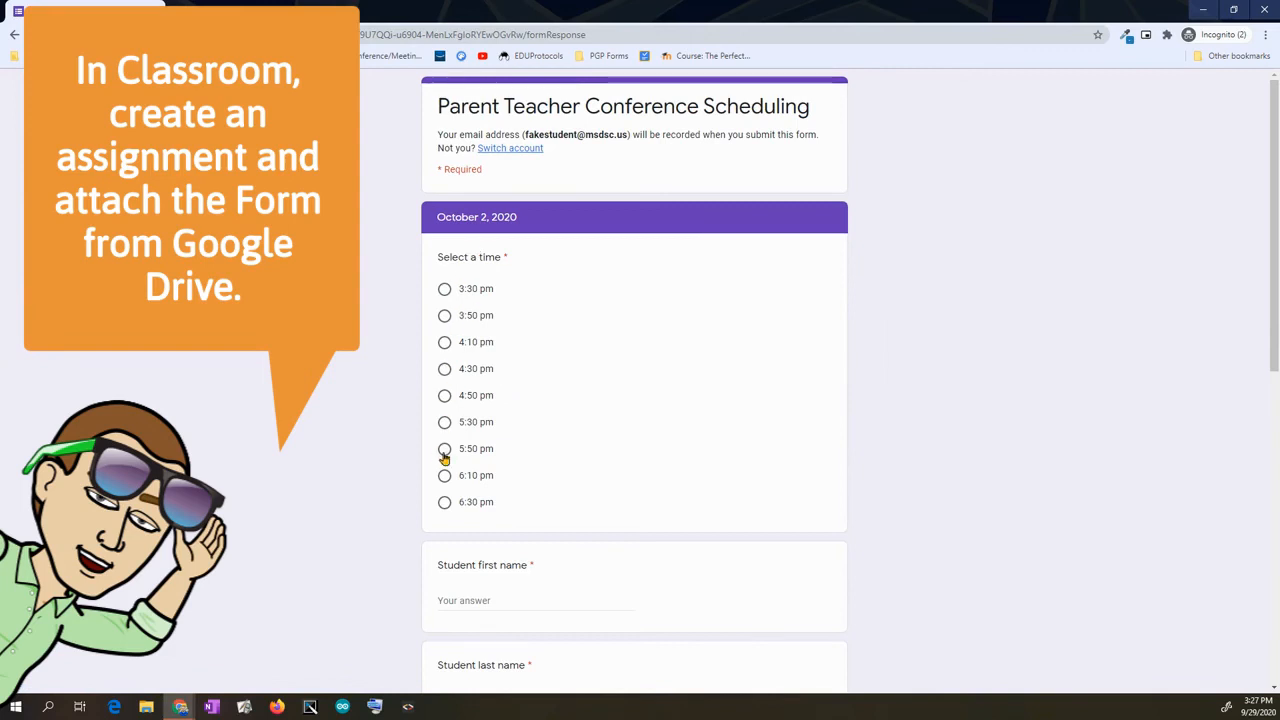
{"action": "left_click", "coordinate": [444, 450]}
{"action": "scroll", "coordinate": [680, 450], "scroll_direction": "down", "scroll_amount": 3}
- Enter the student's first and last name and the parent's first and last name
{"action": "left_click", "coordinate": [476, 334]}
{"action": "type", "text": "Fake"}
{"action": "key", "text": "Tab"}
{"action": "type", "text": "Student"}
{"action": "key", "text": "Tab"}
{"action": "type", "text": "Fred"}
{"action": "key", "text": "Tab"}
{"action": "type", "text": "Flintstone"}
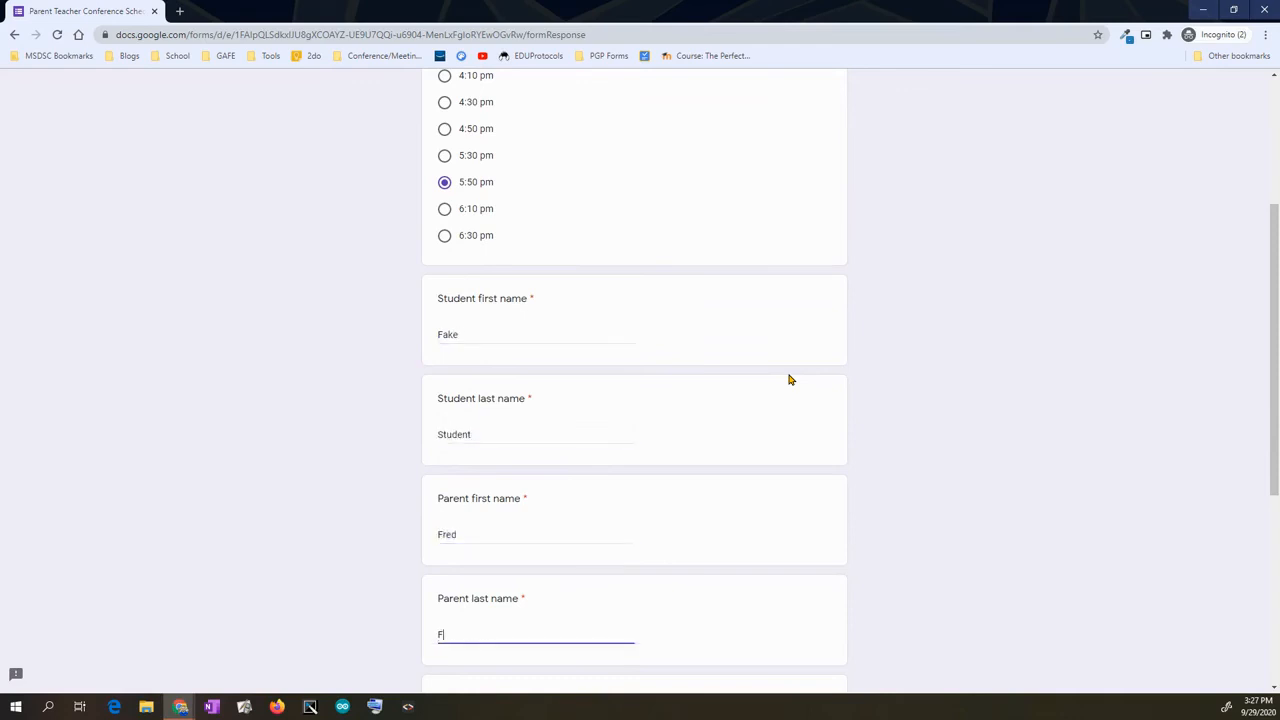
- Fill in the parent's email and phone number, enter 'none' as notes, and submit
{"action": "key", "text": "Tab"}
{"action": "key", "text": "Tab"}
{"action": "type", "text": "8675309"}
{"action": "key", "text": "Tab"}
{"action": "type", "text": "none"}
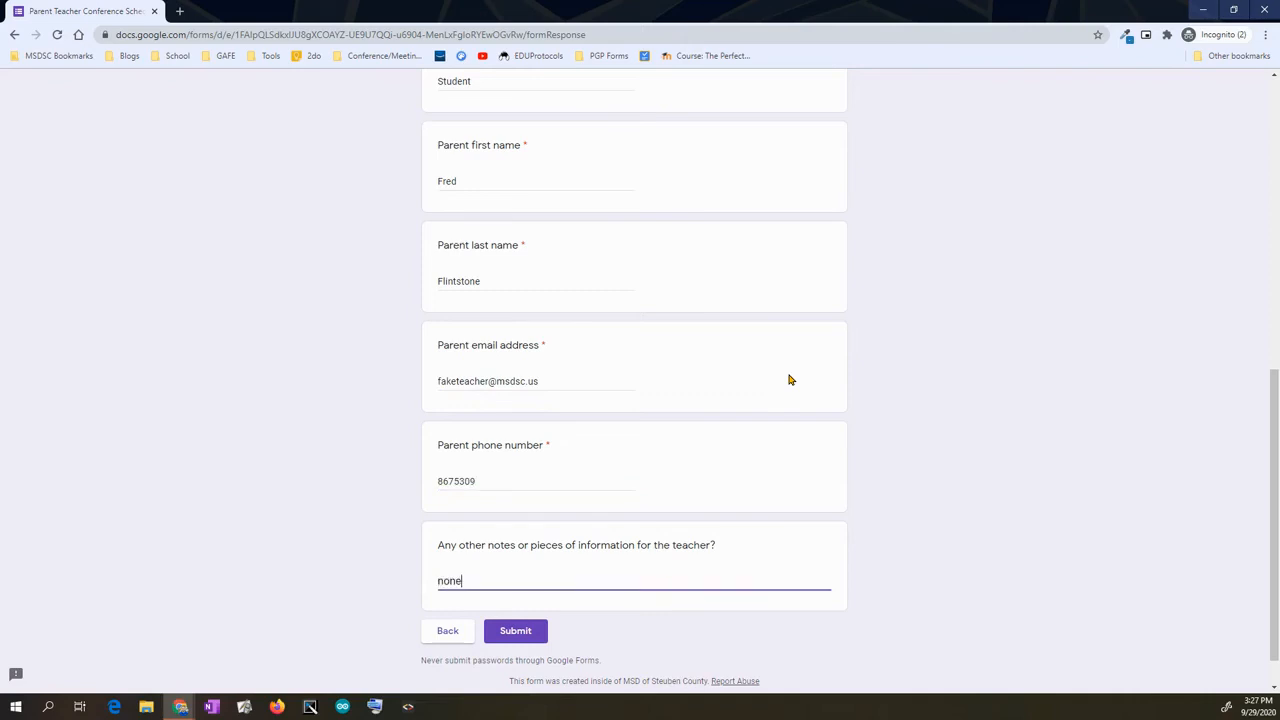
{"action": "left_click", "coordinate": [514, 630]}
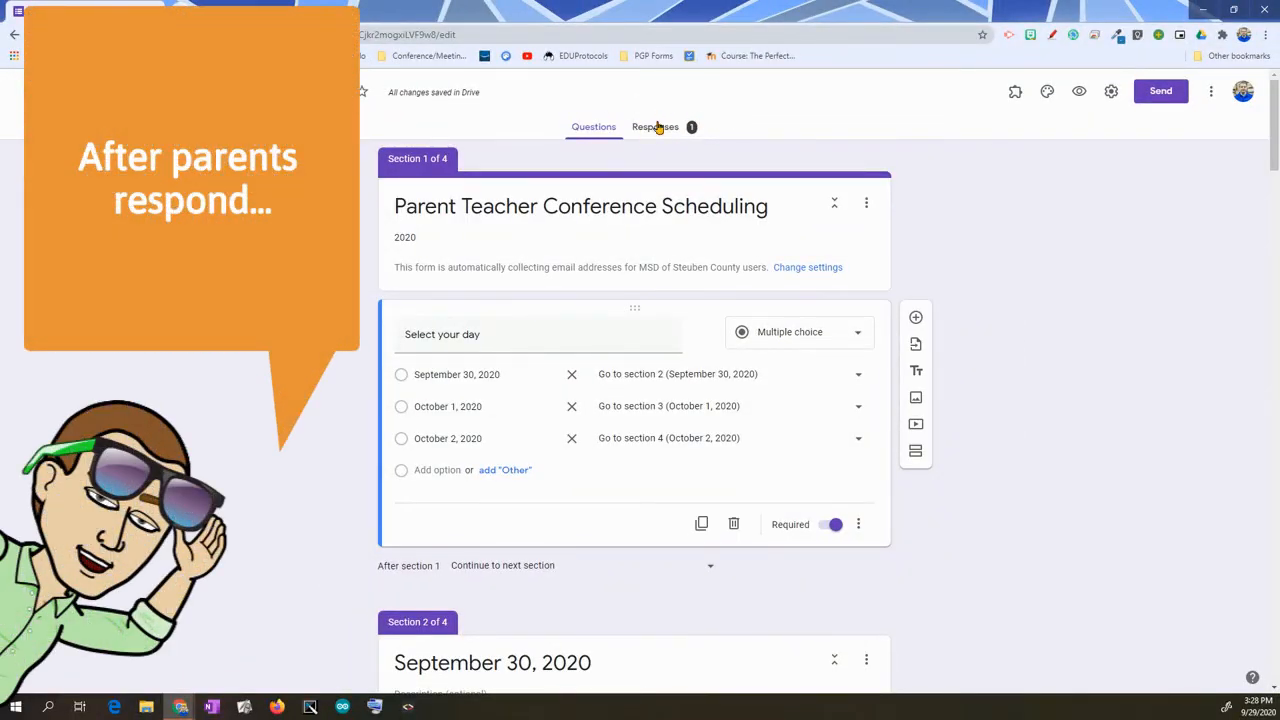
- Check the Responses tab, then return to the questions and scroll to the time-slot question
{"action": "left_click", "coordinate": [675, 126]}
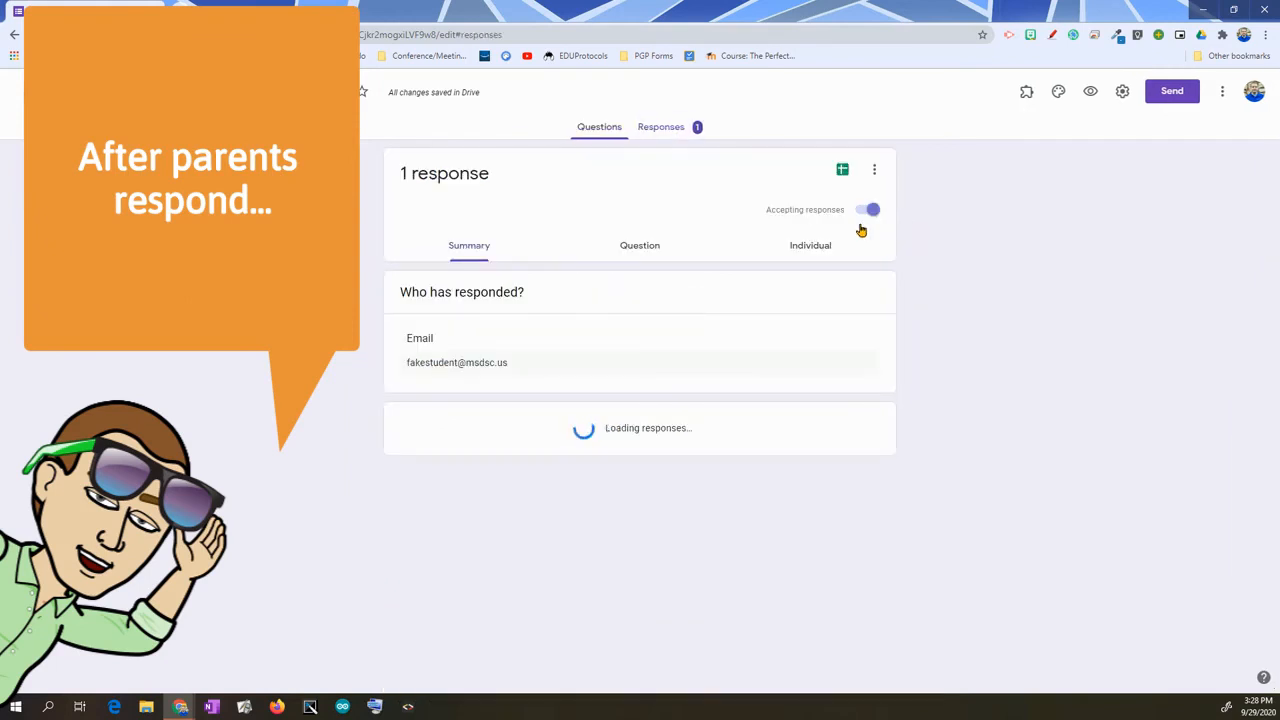
{"action": "left_click", "coordinate": [603, 128]}
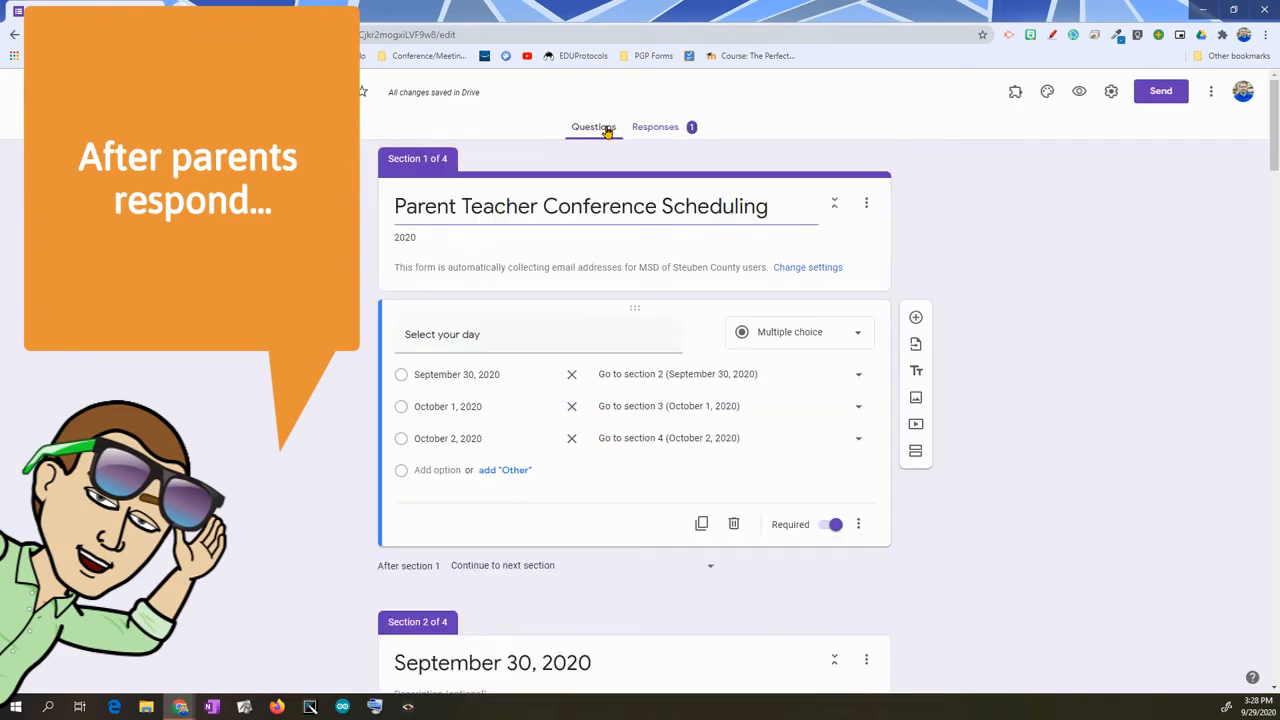
{"action": "scroll", "coordinate": [903, 416], "scroll_direction": "down", "scroll_amount": 1}
{"action": "scroll", "coordinate": [903, 416], "scroll_direction": "down", "scroll_amount": 15}
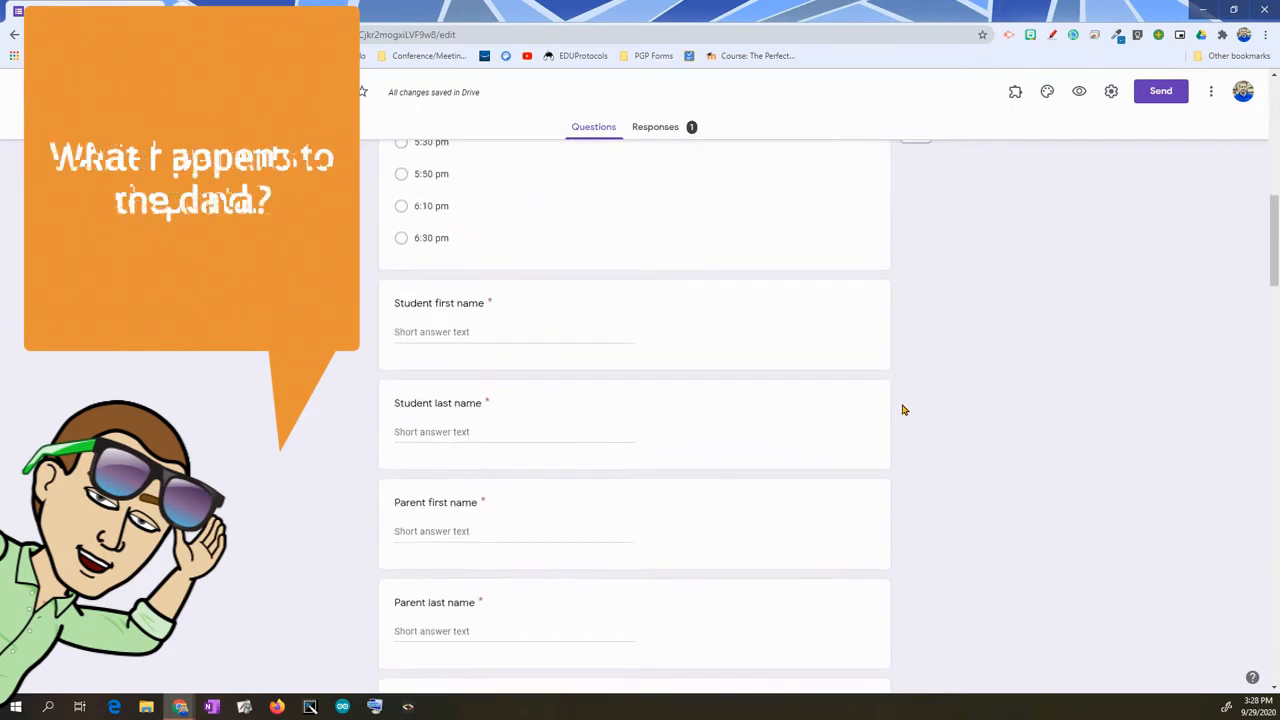
{"action": "scroll", "coordinate": [903, 404], "scroll_direction": "up", "scroll_amount": 7}
{"action": "scroll", "coordinate": [903, 404], "scroll_direction": "down", "scroll_amount": 9}
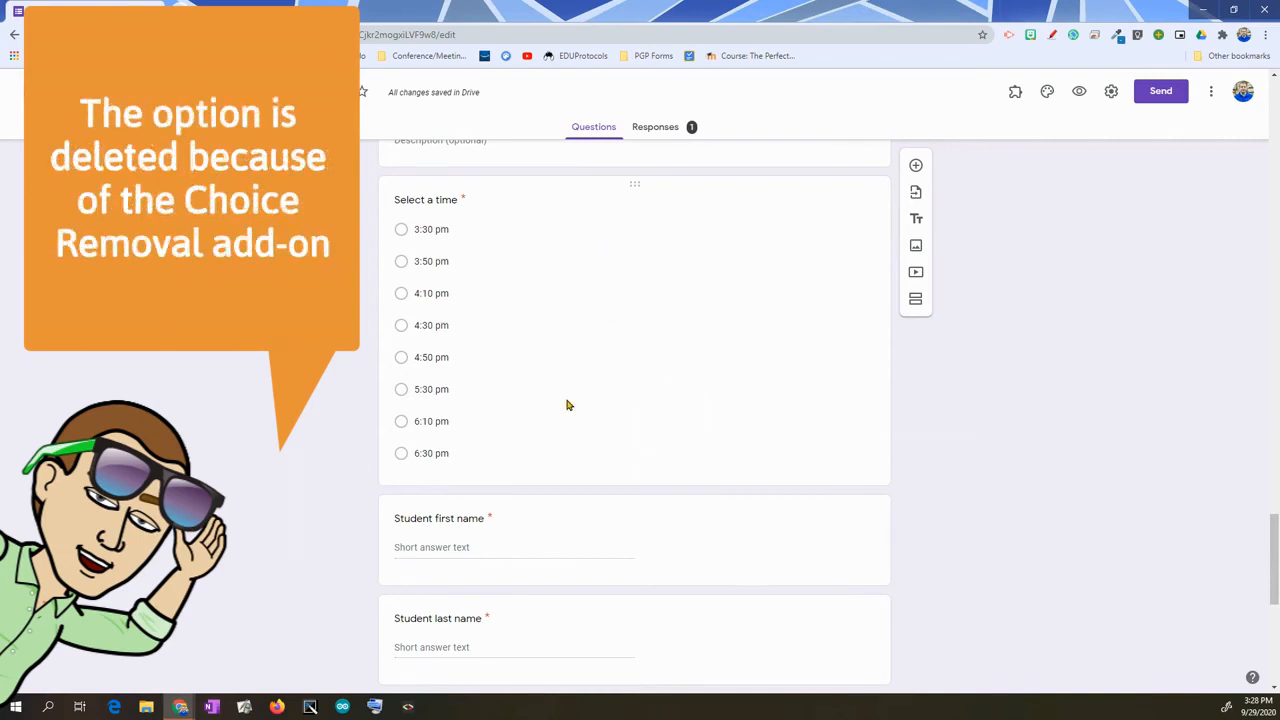
- Add a trial 5:00 pm option between 4:50 and 5:30 pm, then delete it
{"action": "left_click", "coordinate": [755, 385]}
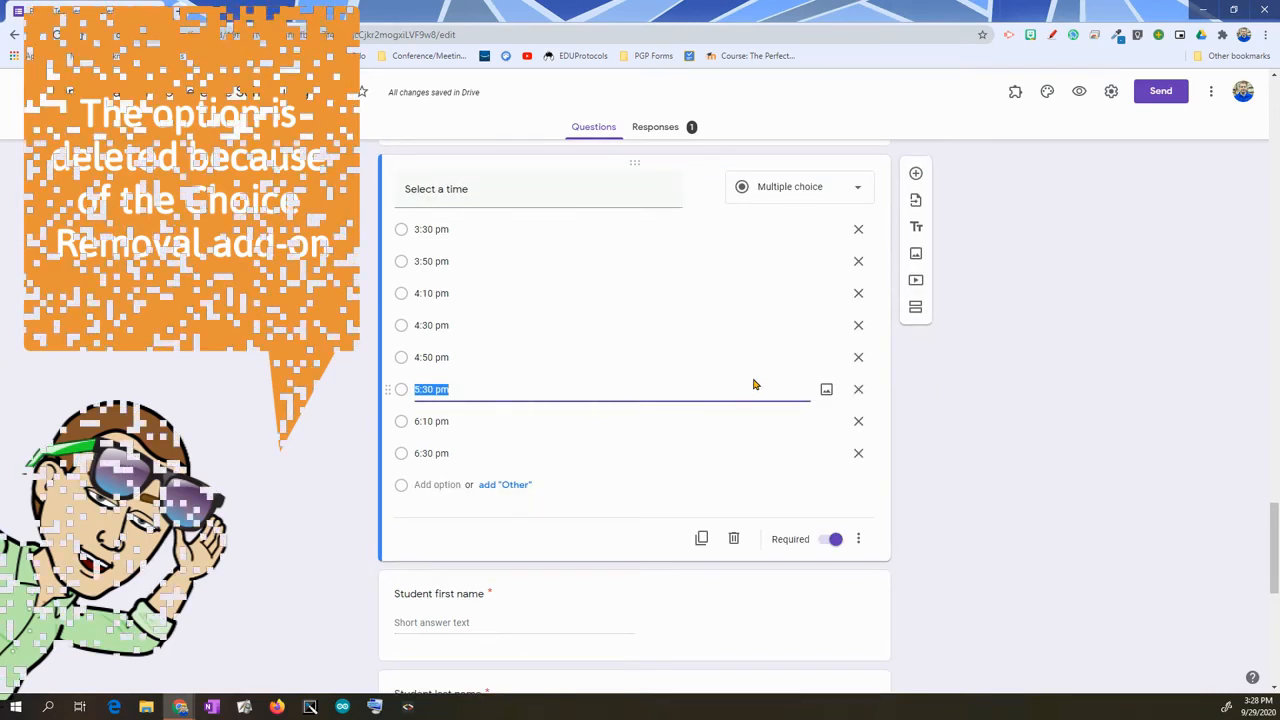
{"action": "left_click", "coordinate": [453, 485]}
{"action": "type", "text": "5:00 pm"}
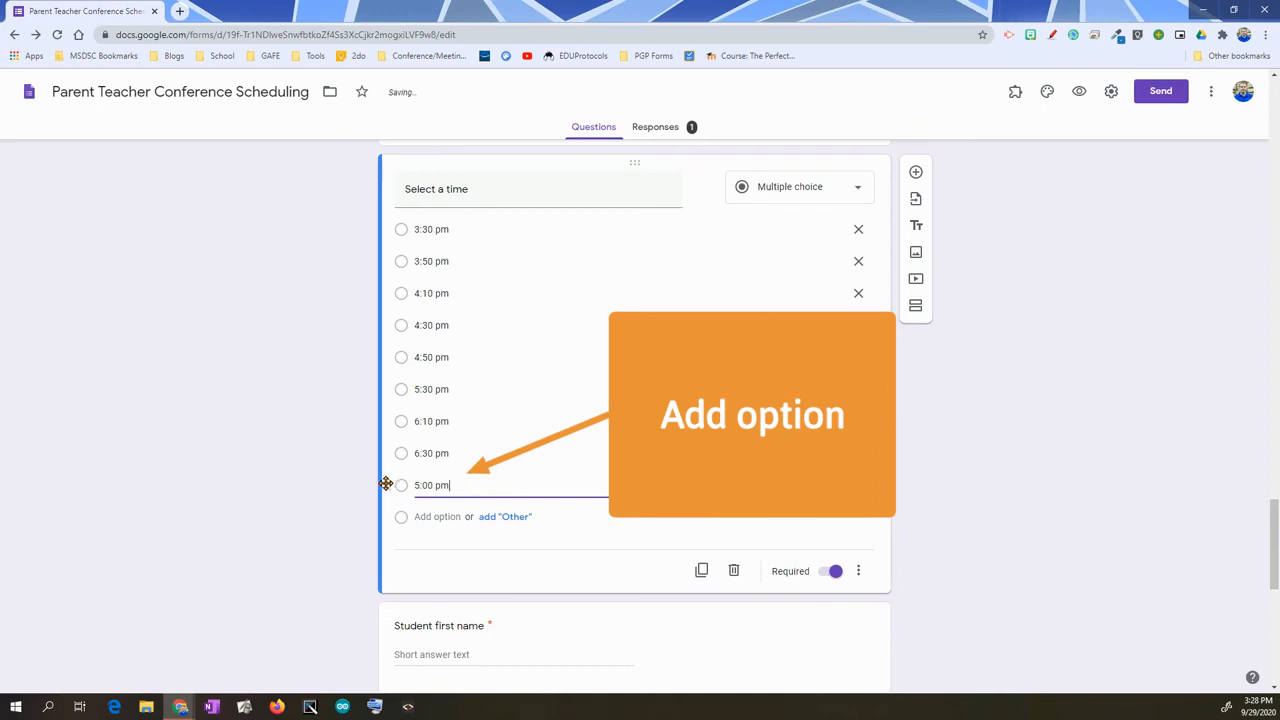
{"action": "left_click_drag", "start_coordinate": [388, 485], "coordinate": [391, 379]}
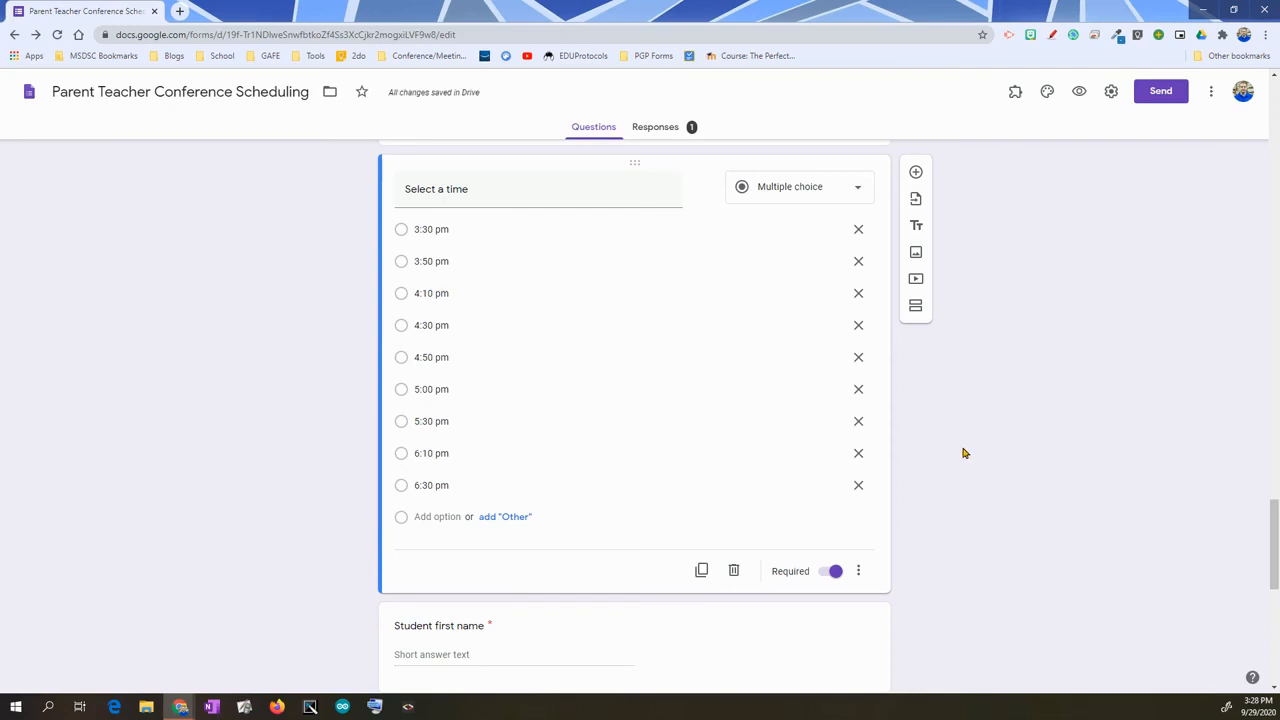
{"action": "left_click", "coordinate": [859, 389]}
- Open the Responses summary showing 1 response for October 2, 2020
{"action": "scroll", "coordinate": [940, 520], "scroll_direction": "up", "scroll_amount": 10}
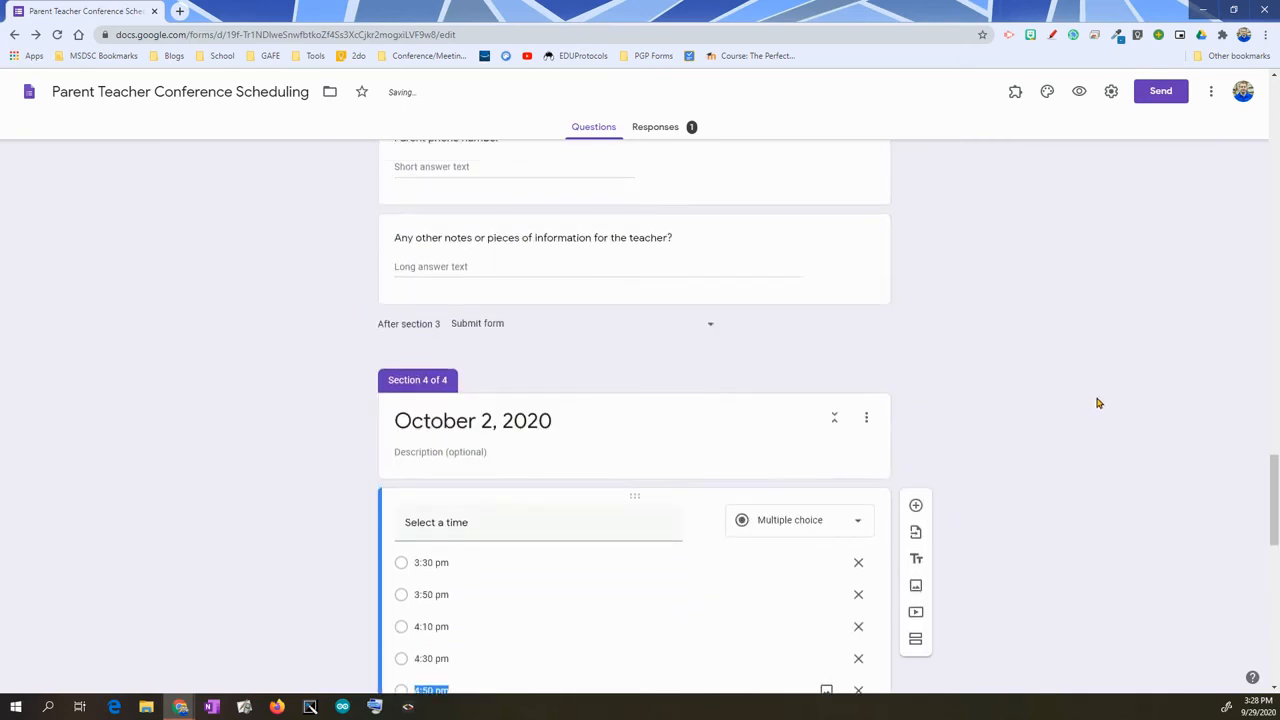
{"action": "scroll", "coordinate": [990, 472], "scroll_direction": "down", "scroll_amount": 4}
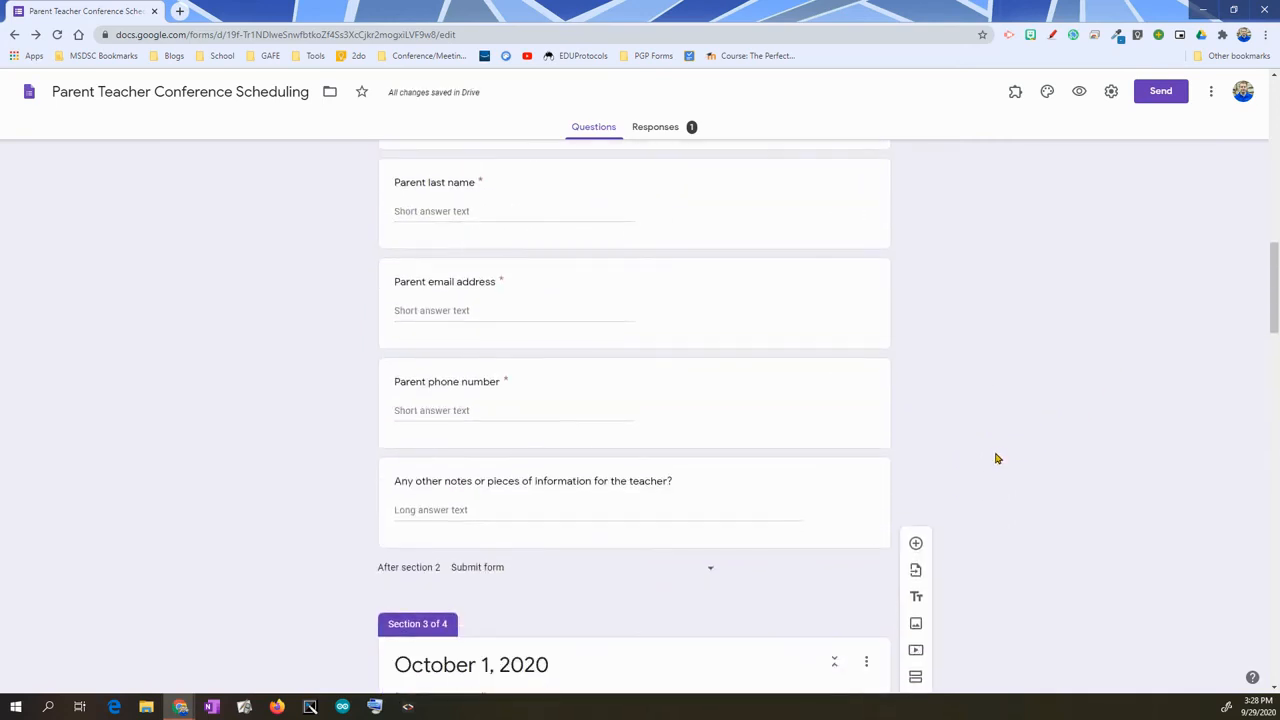
{"action": "left_click", "coordinate": [660, 127]}
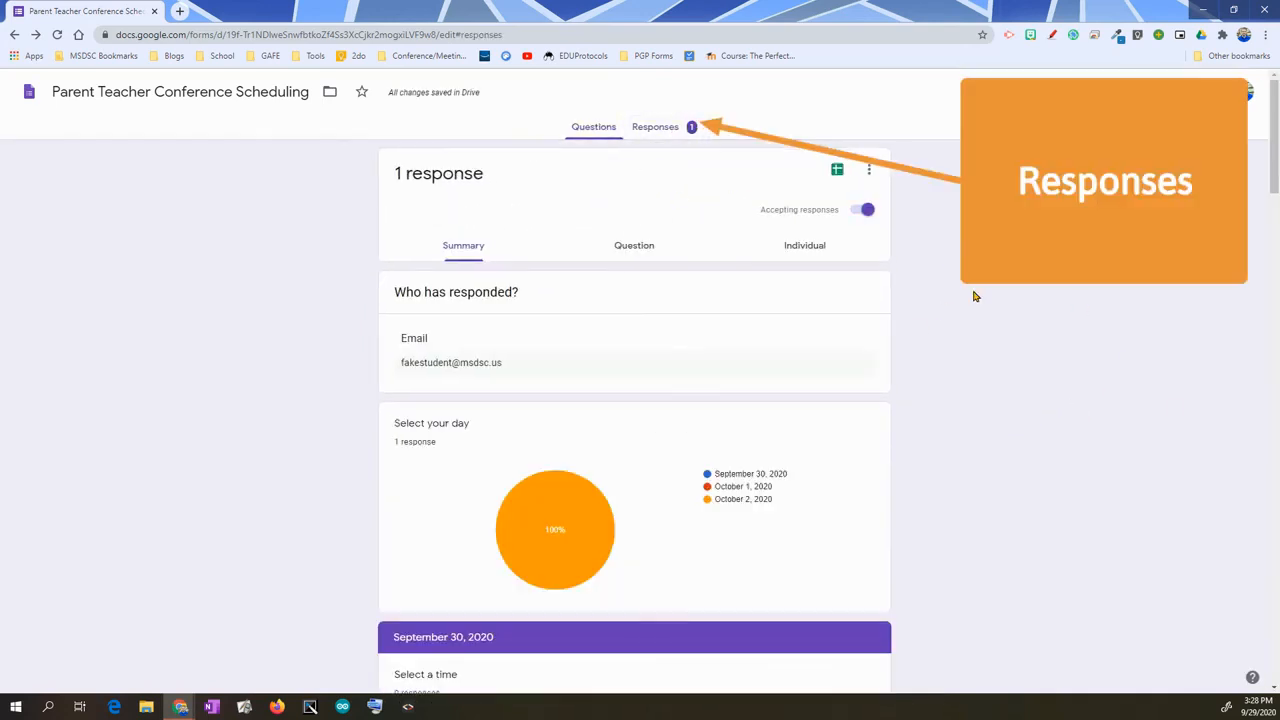
- Link responses to a new 'Parent Teacher Conference Scheduling (Responses)' spreadsheet
{"action": "scroll", "coordinate": [720, 474], "scroll_direction": "down", "scroll_amount": 5}
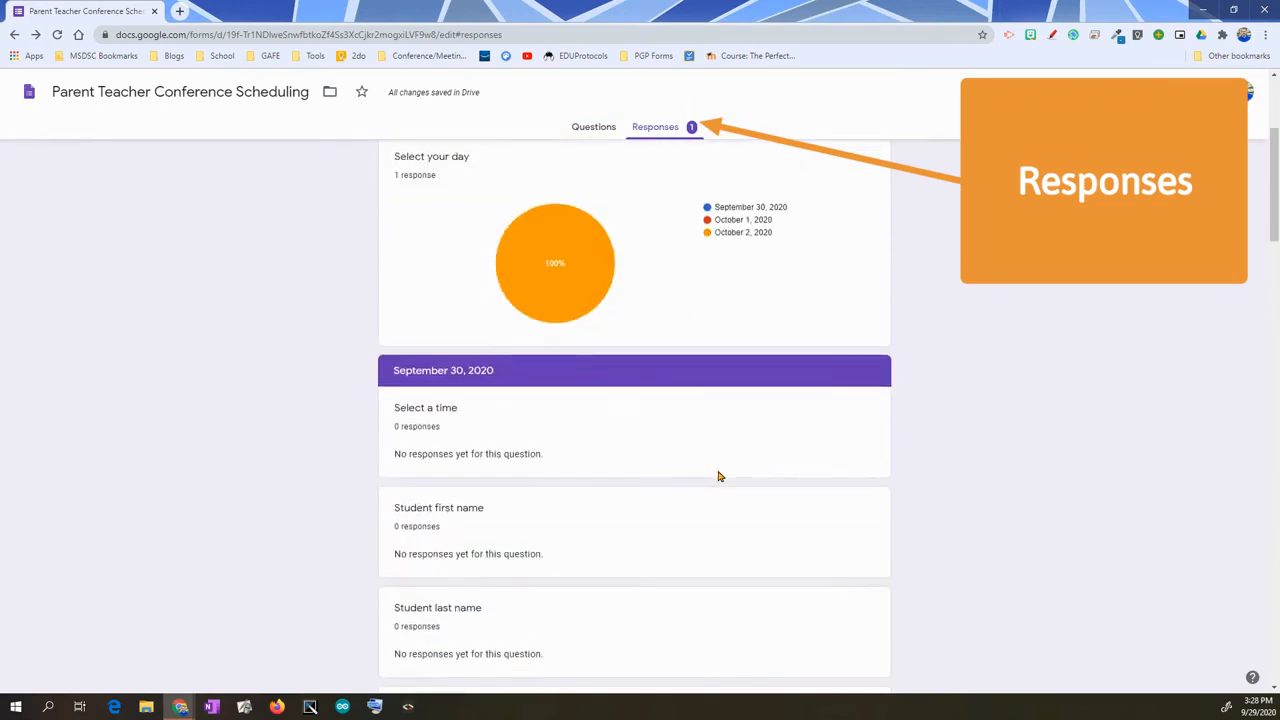
{"action": "scroll", "coordinate": [724, 474], "scroll_direction": "up", "scroll_amount": 5}
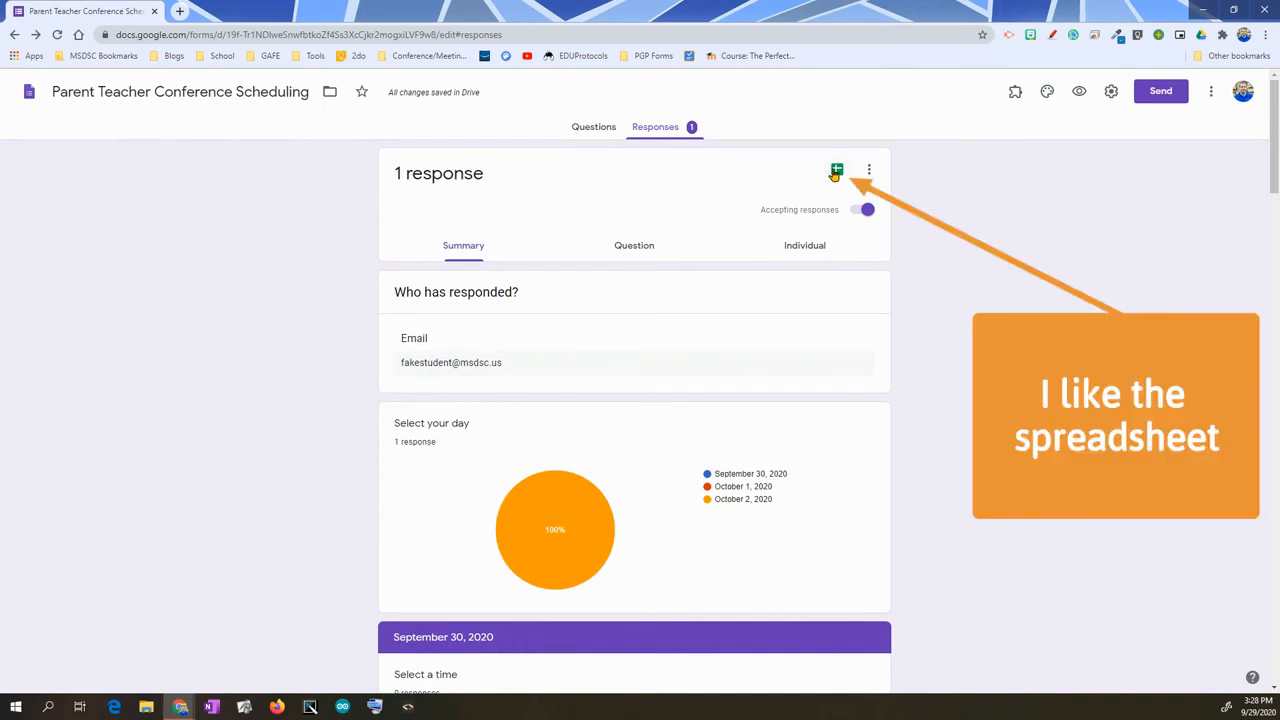
{"action": "left_click", "coordinate": [837, 172]}
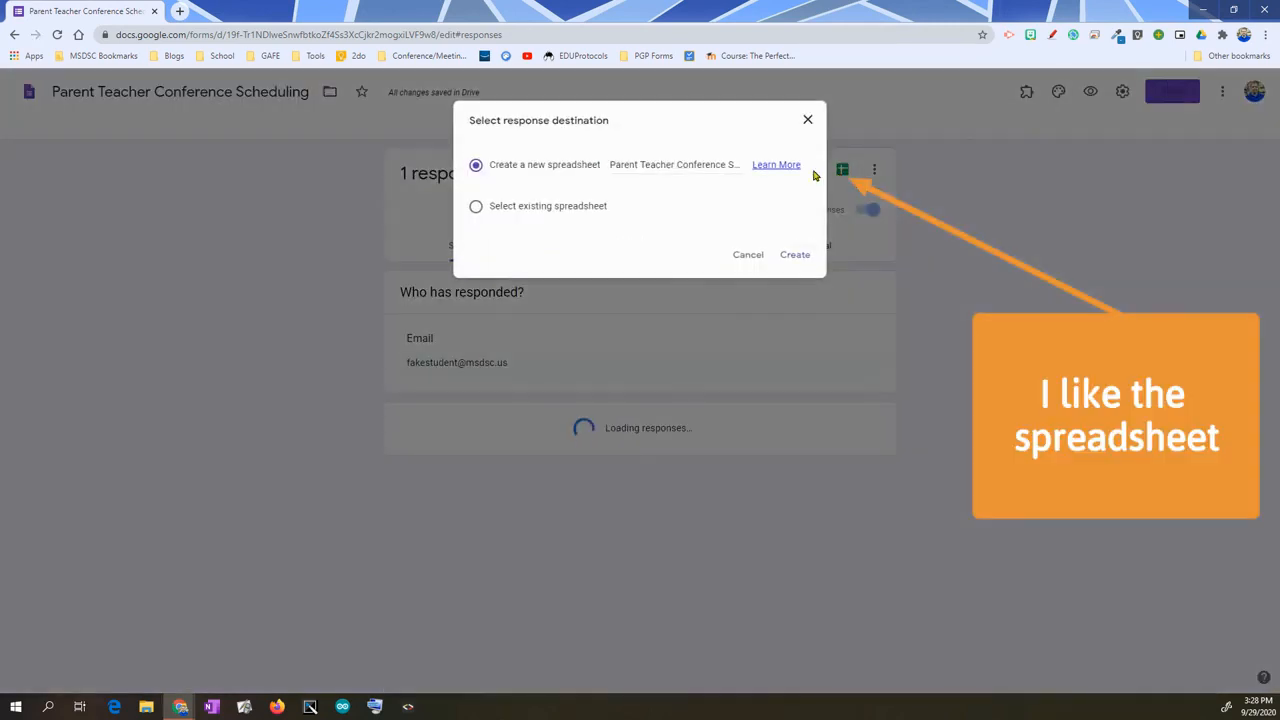
{"action": "key", "text": "Return"}
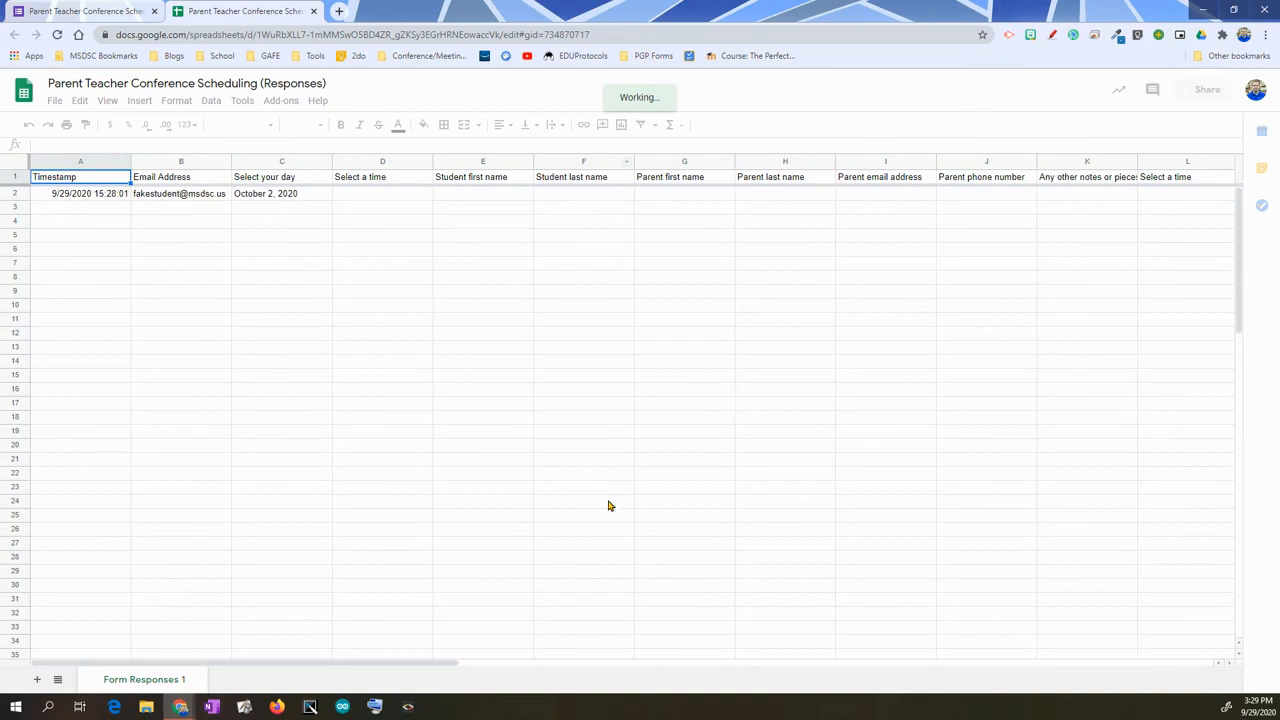
- Fill columns D–K with light yellow
{"action": "mouse_move", "coordinate": [380, 668]}
{"action": "left_mouse_down"}
{"action": "mouse_move", "coordinate": [729, 689]}
{"action": "mouse_move", "coordinate": [963, 674]}
{"action": "mouse_move", "coordinate": [247, 664]}
{"action": "mouse_move", "coordinate": [382, 663]}
{"action": "left_mouse_up"}
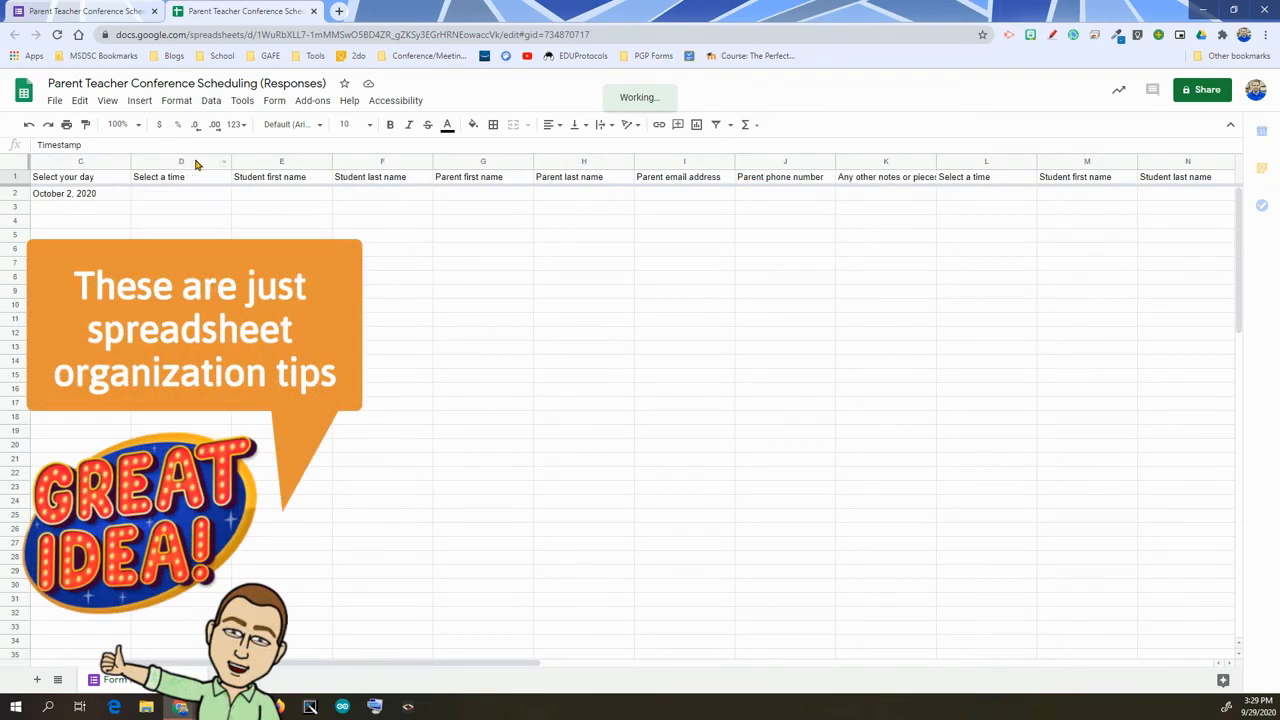
{"action": "left_click_drag", "start_coordinate": [290, 165], "coordinate": [849, 158]}
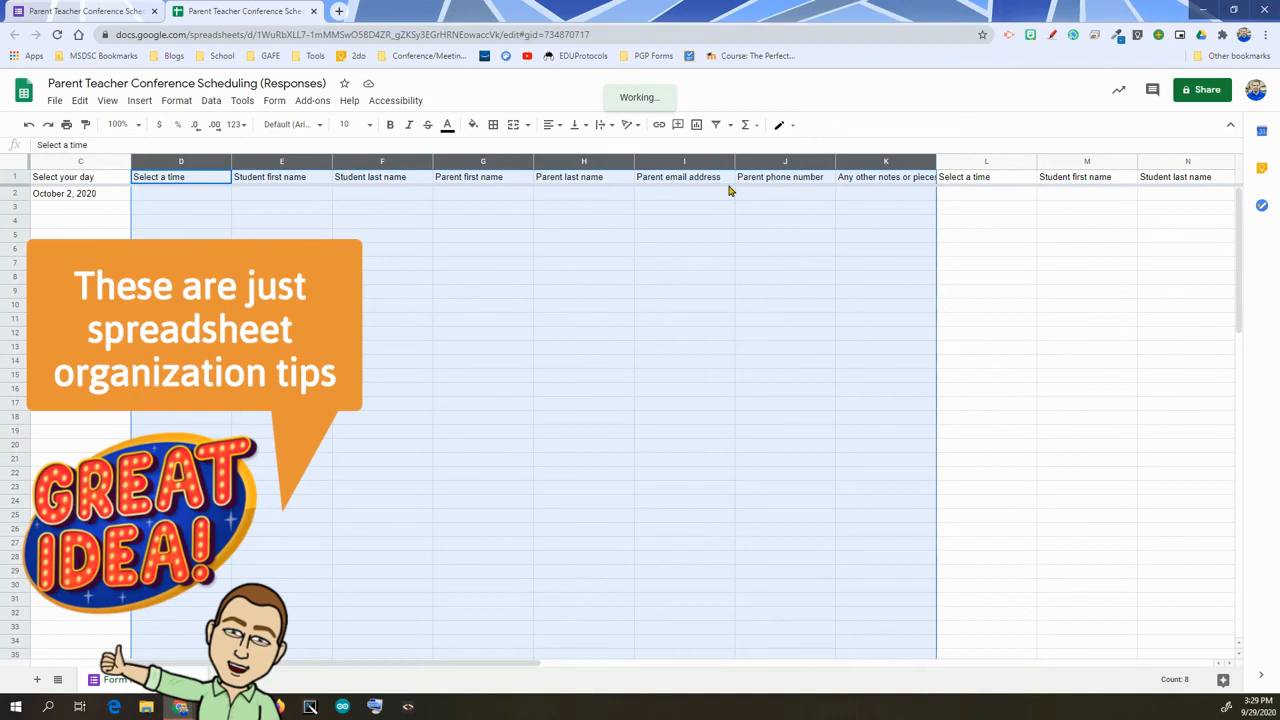
{"action": "left_click", "coordinate": [473, 124]}
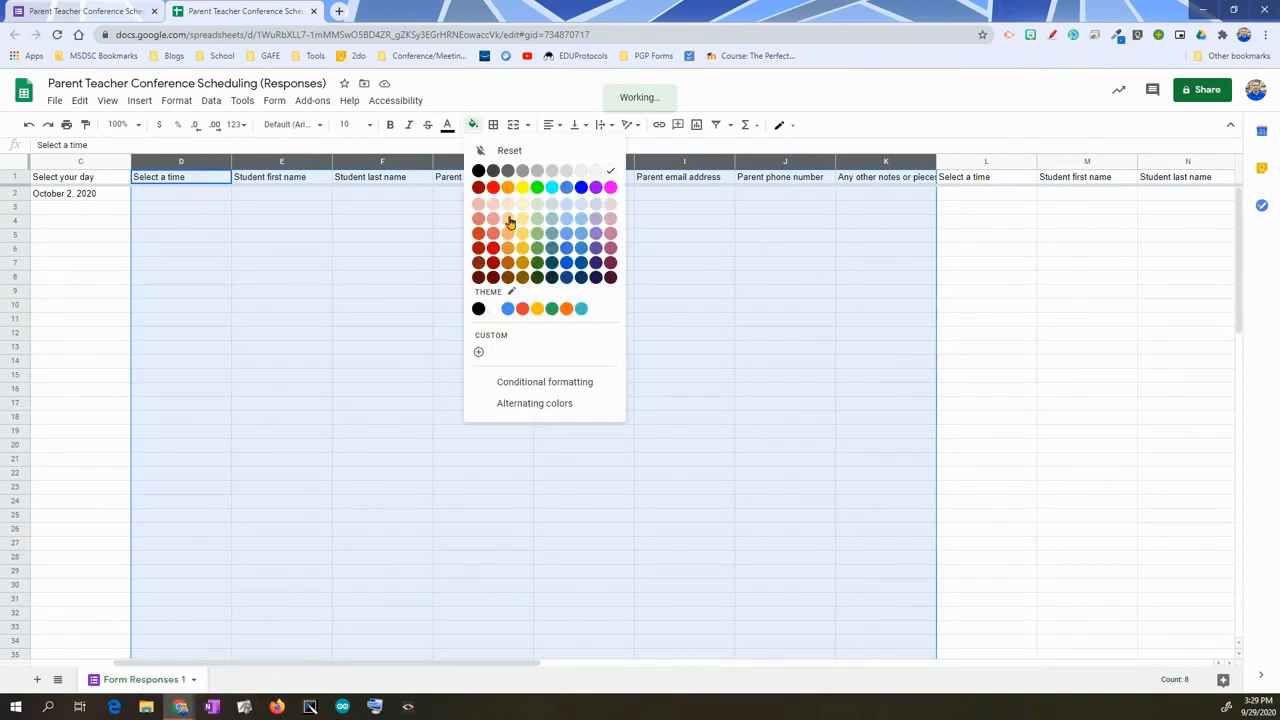
{"action": "left_click", "coordinate": [522, 233]}
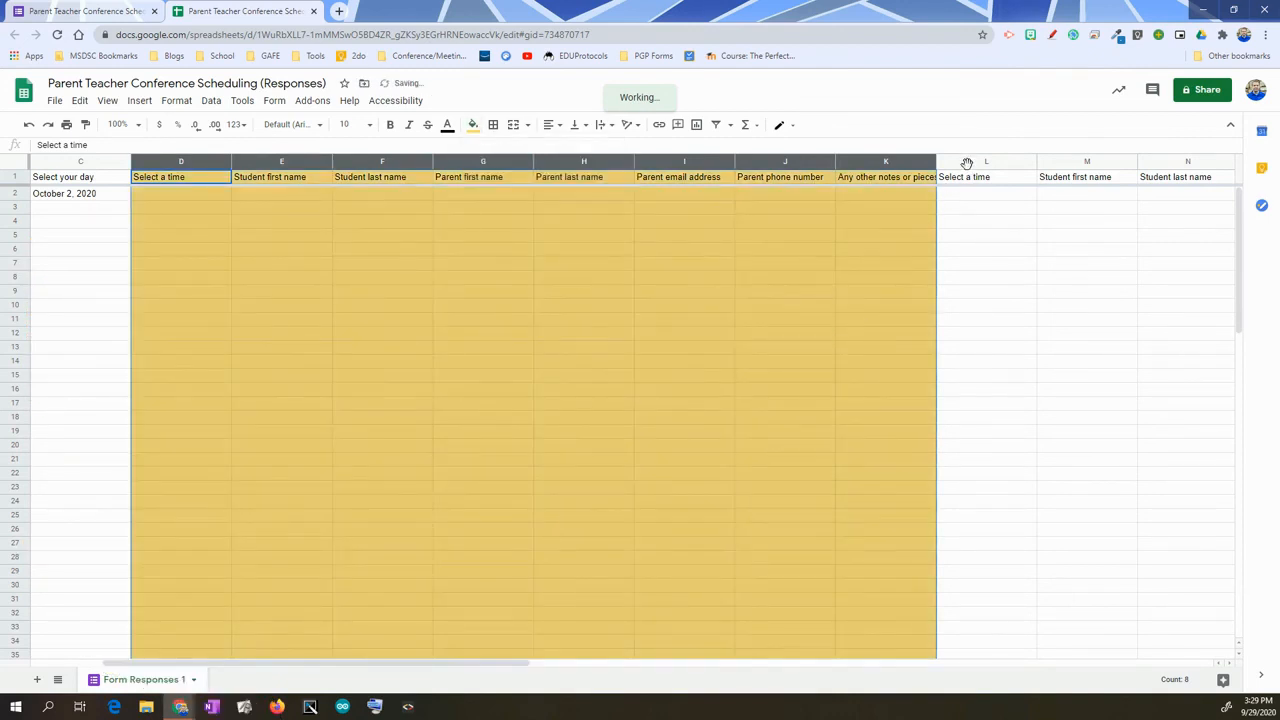
- Select columns L–S and fill them green
{"action": "left_click_drag", "start_coordinate": [980, 163], "coordinate": [1244, 174]}
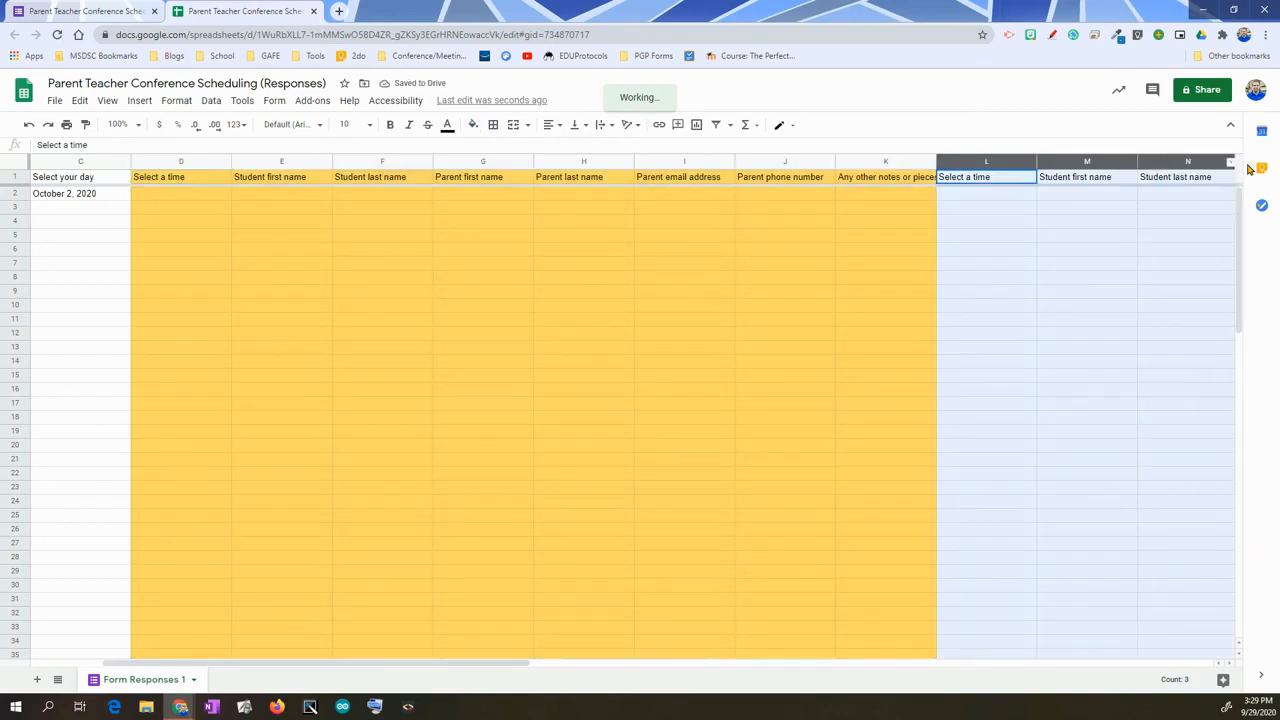
{"action": "mouse_move", "coordinate": [1260, 170]}
{"action": "left_mouse_down"}
{"action": "mouse_move", "coordinate": [1228, 162]}
{"action": "mouse_move", "coordinate": [1278, 178]}
{"action": "left_mouse_up"}
{"action": "left_click_drag", "start_coordinate": [1137, 175], "coordinate": [1085, 160]}
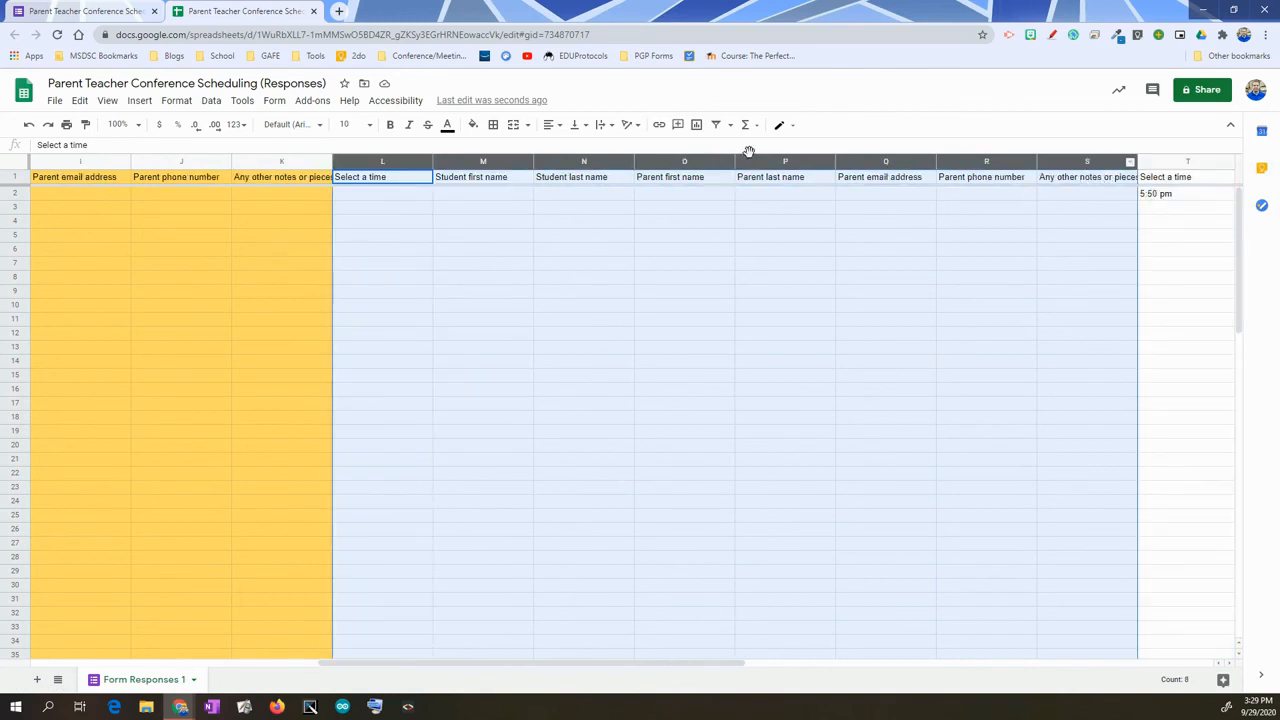
{"action": "left_click", "coordinate": [474, 126]}
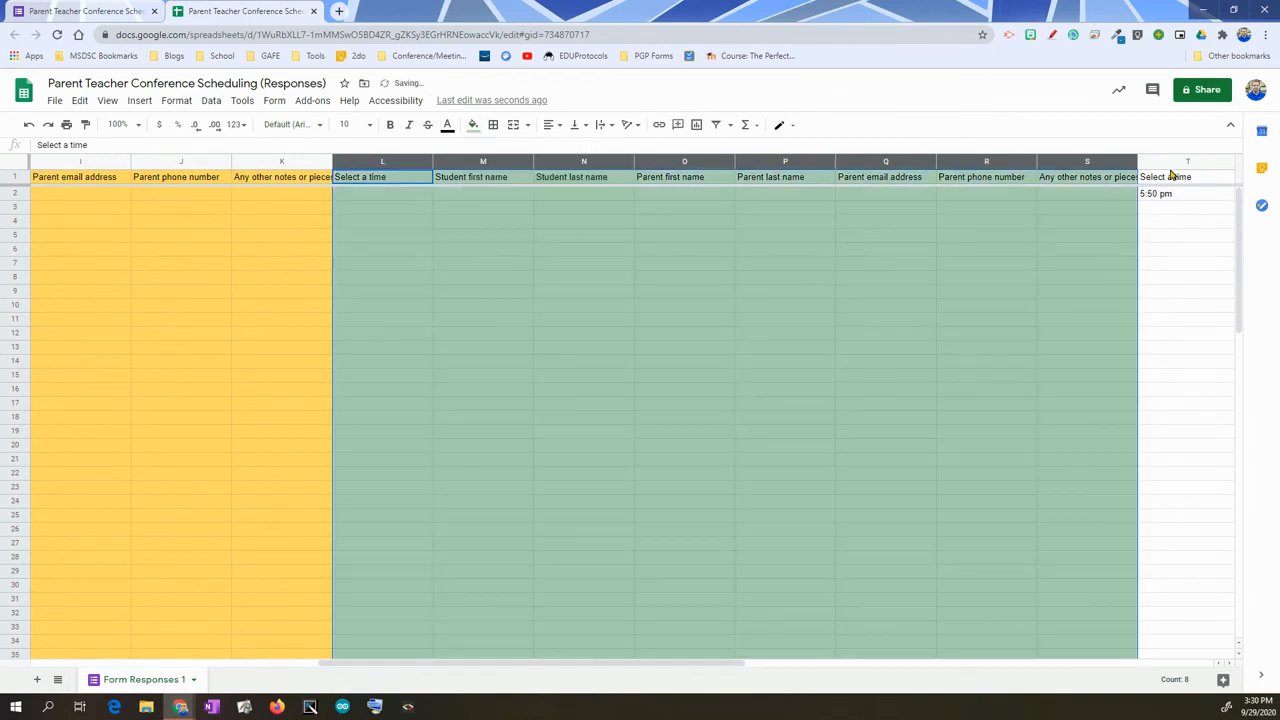
- Fill columns T–AA with light blue and return to the form's browser tab
{"action": "left_click", "coordinate": [1180, 166]}
{"action": "left_click_drag", "start_coordinate": [1277, 170], "coordinate": [1278, 170]}
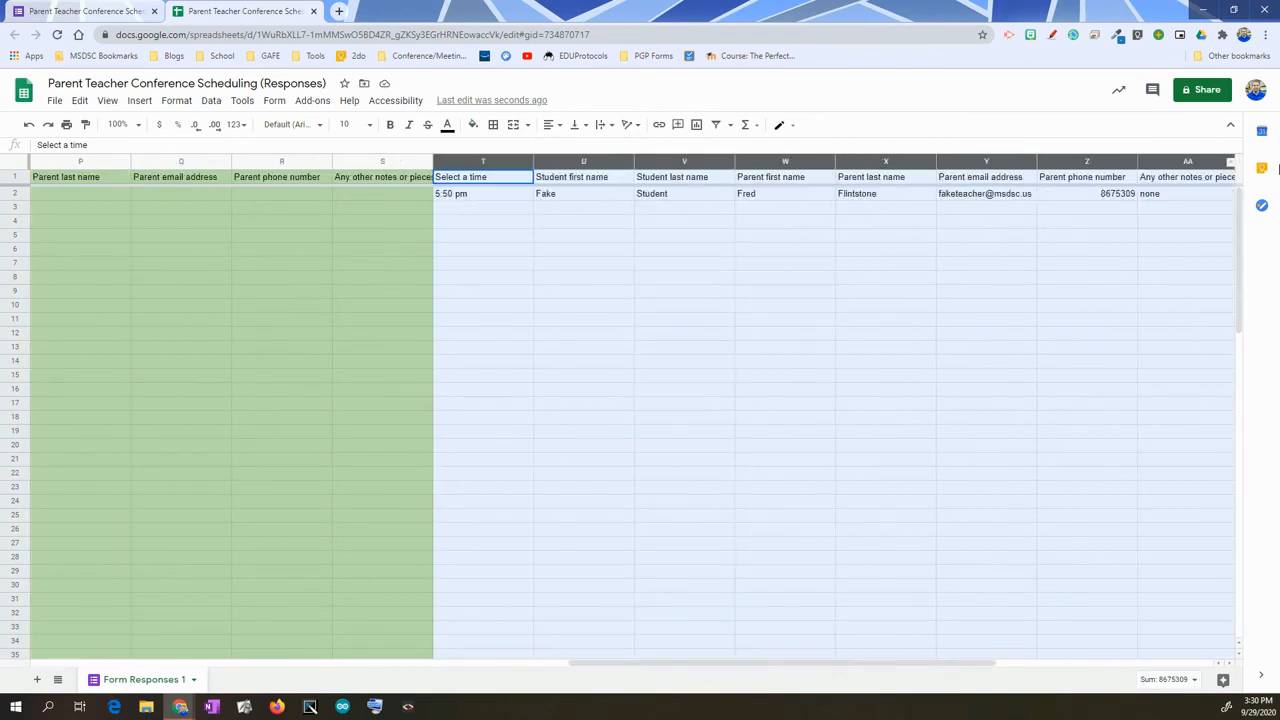
{"action": "scroll", "coordinate": [1095, 166], "scroll_direction": "right", "scroll_amount": 4}
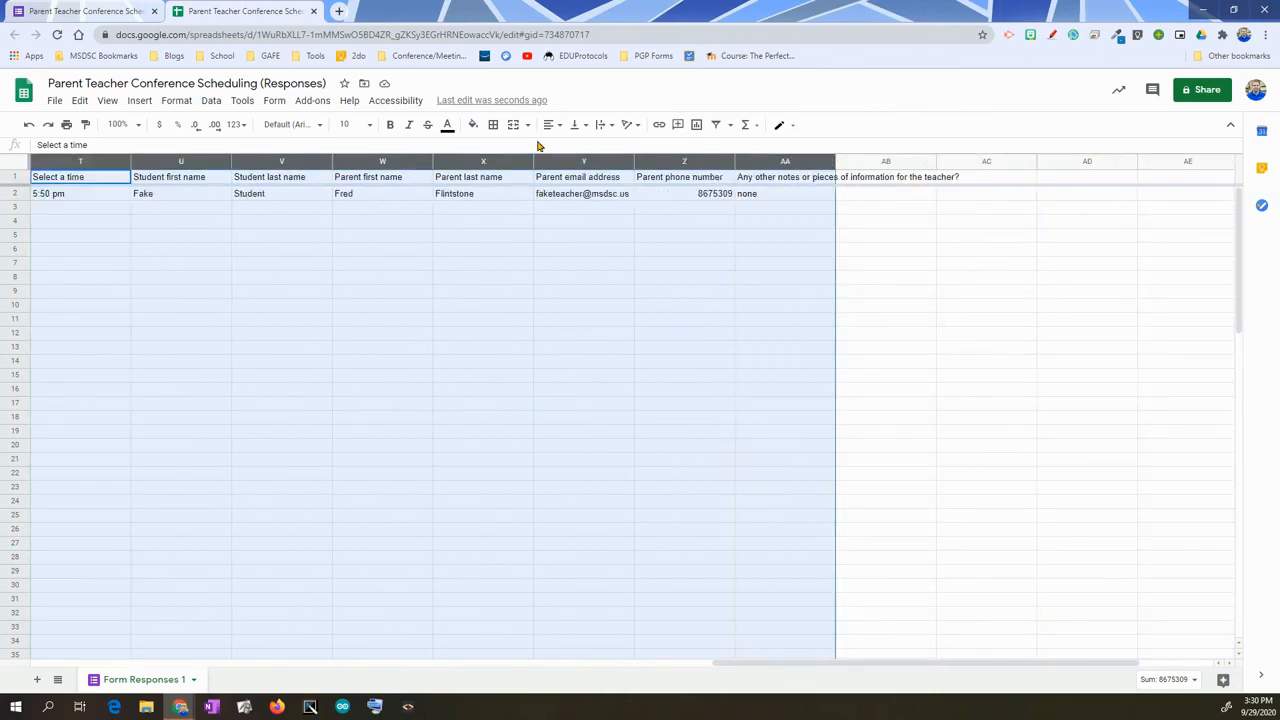
{"action": "left_click", "coordinate": [474, 127]}
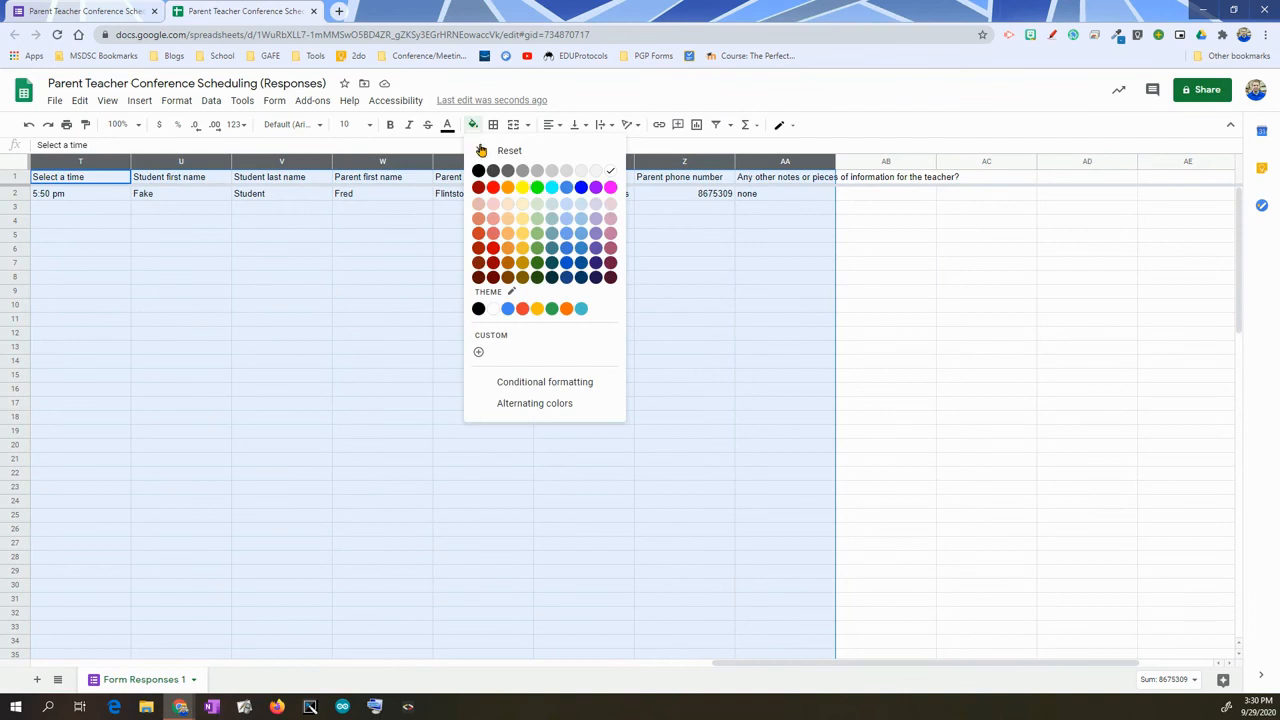
{"action": "left_click", "coordinate": [566, 219]}
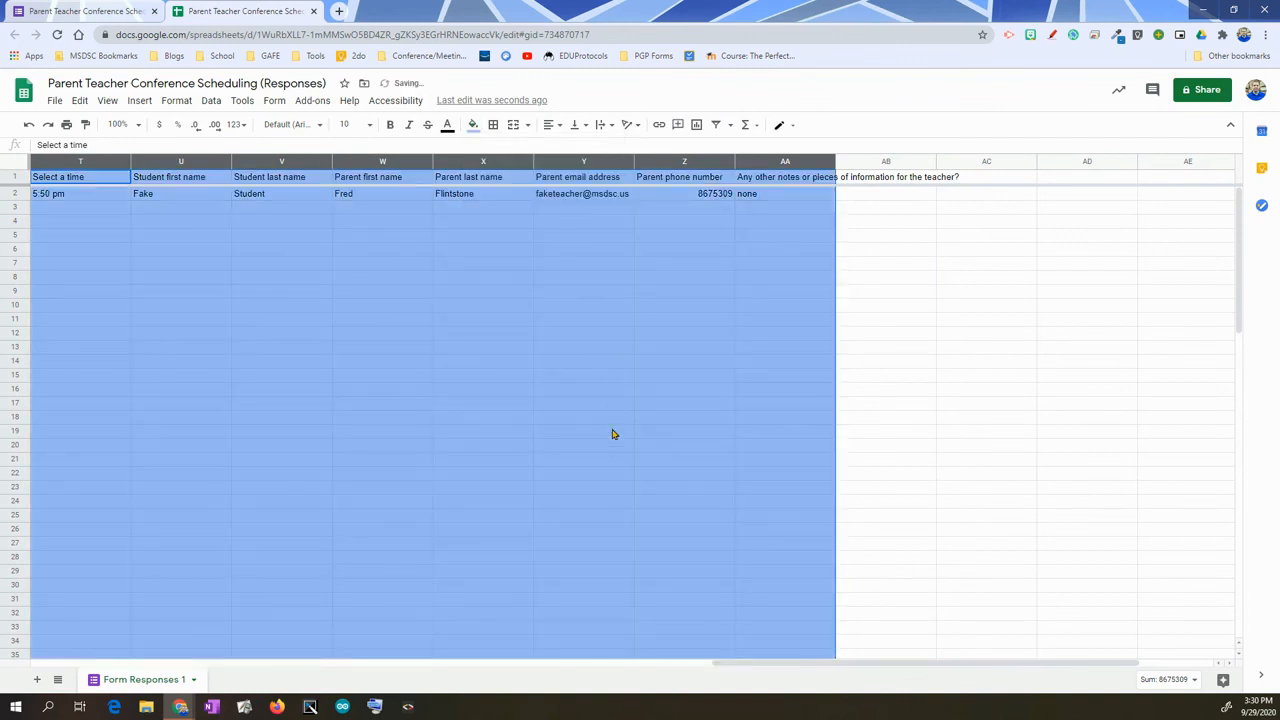
{"action": "left_click_drag", "start_coordinate": [815, 663], "coordinate": [49, 666]}
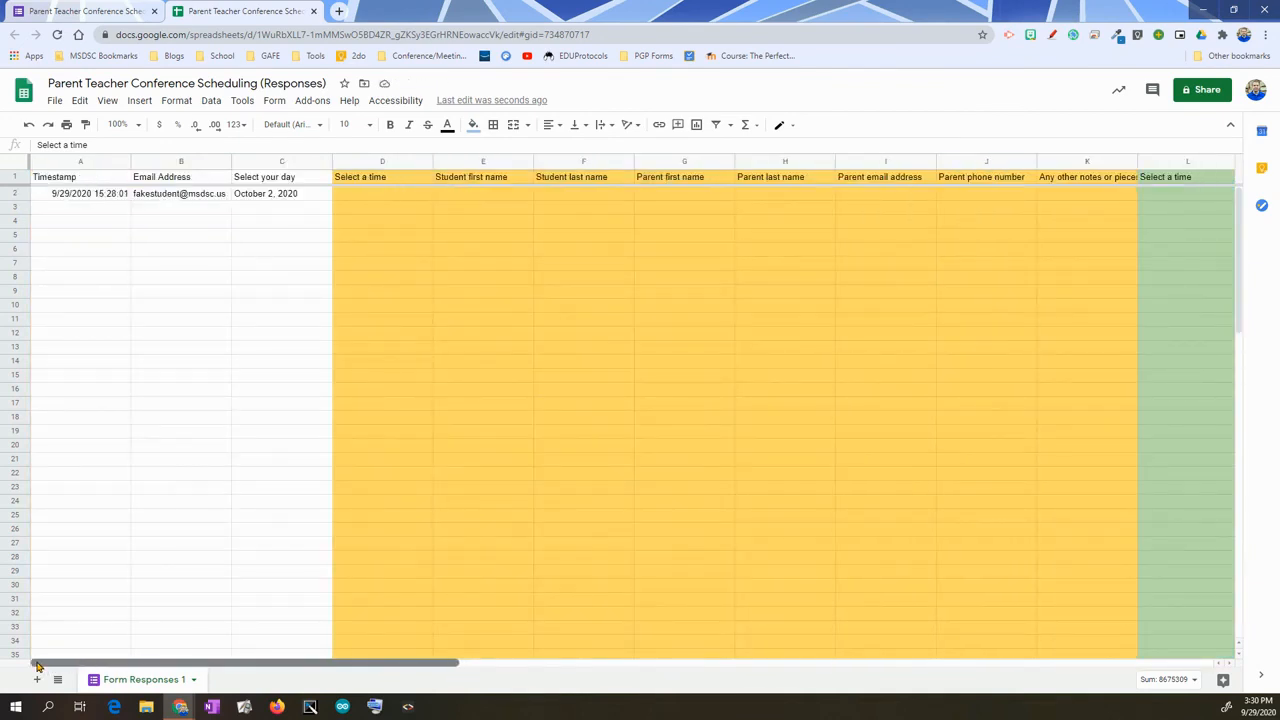
{"action": "left_click", "coordinate": [140, 11]}
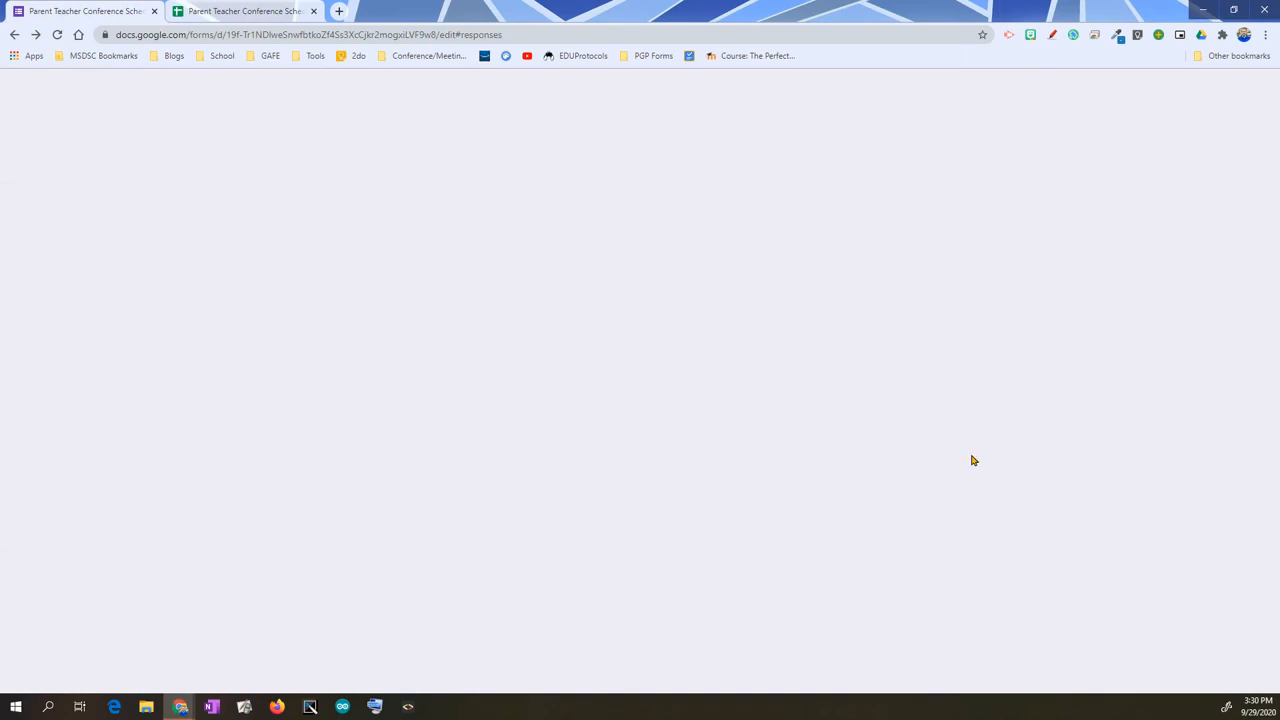
- Go back to the Questions view and maximize the Choice Removal Test window
{"action": "left_click", "coordinate": [593, 127]}
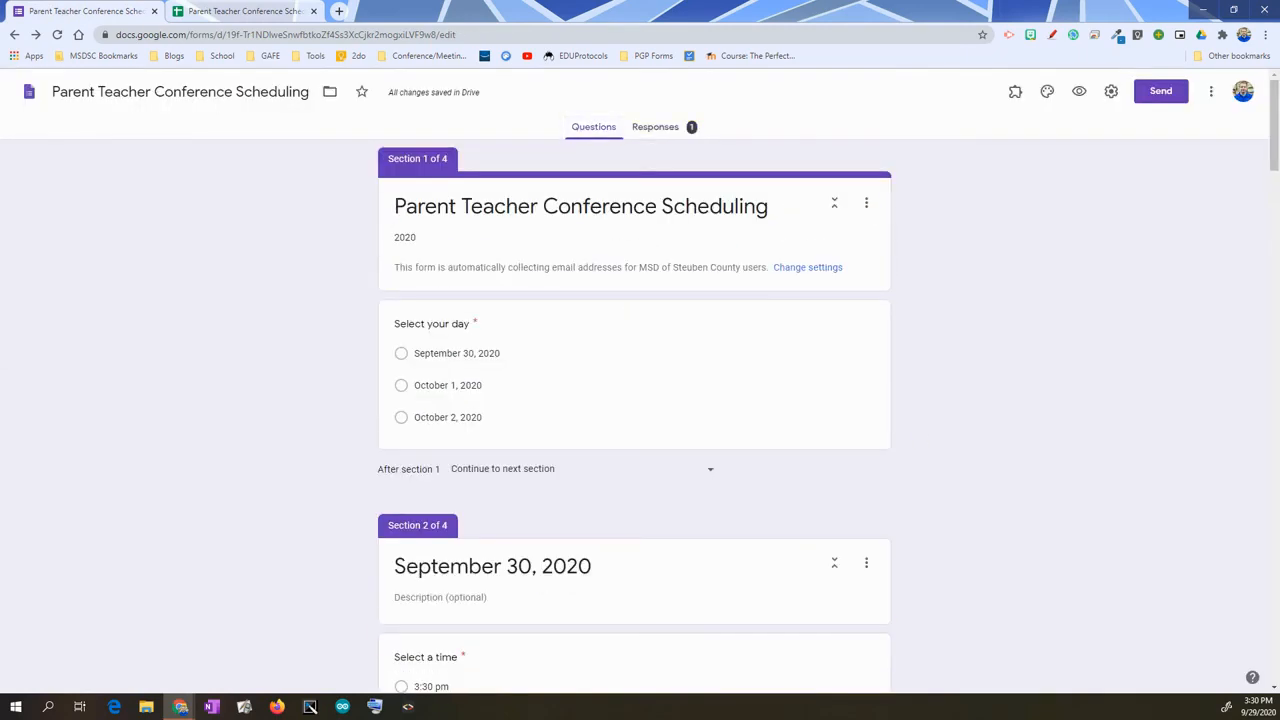
{"action": "left_click_drag", "start_coordinate": [790, 118], "coordinate": [771, 95]}
{"action": "double_click", "coordinate": [771, 95]}
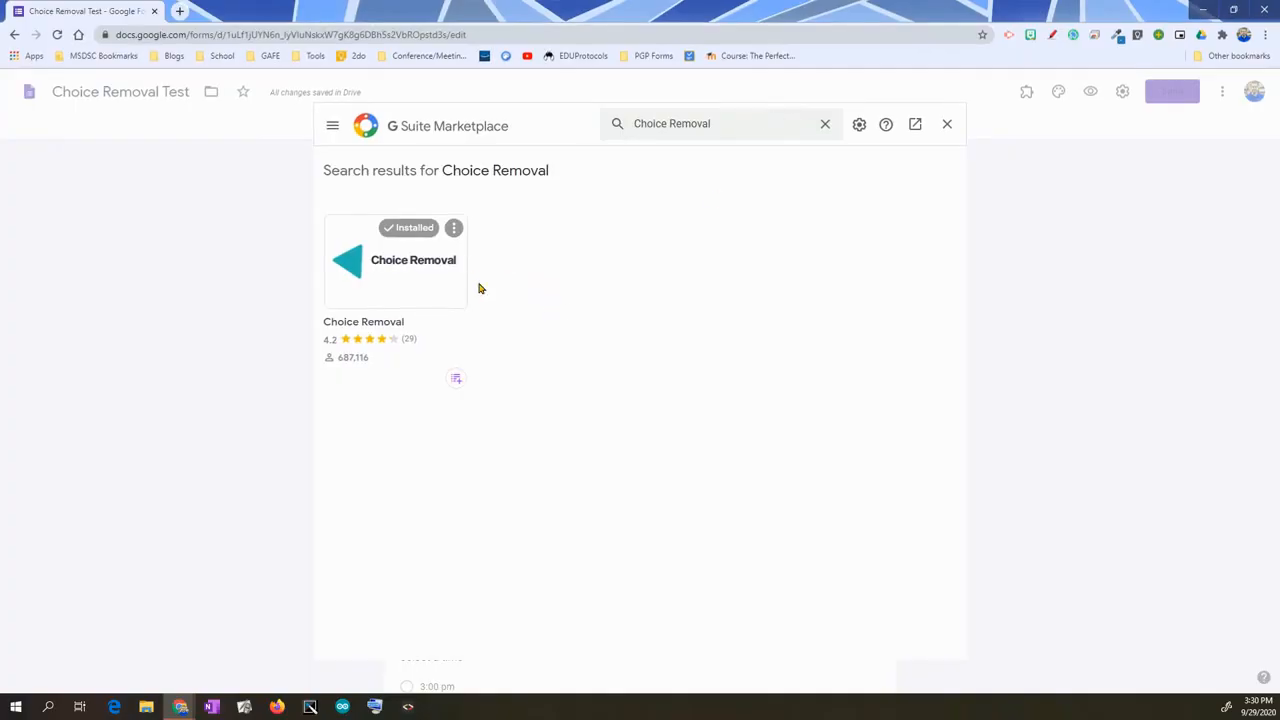